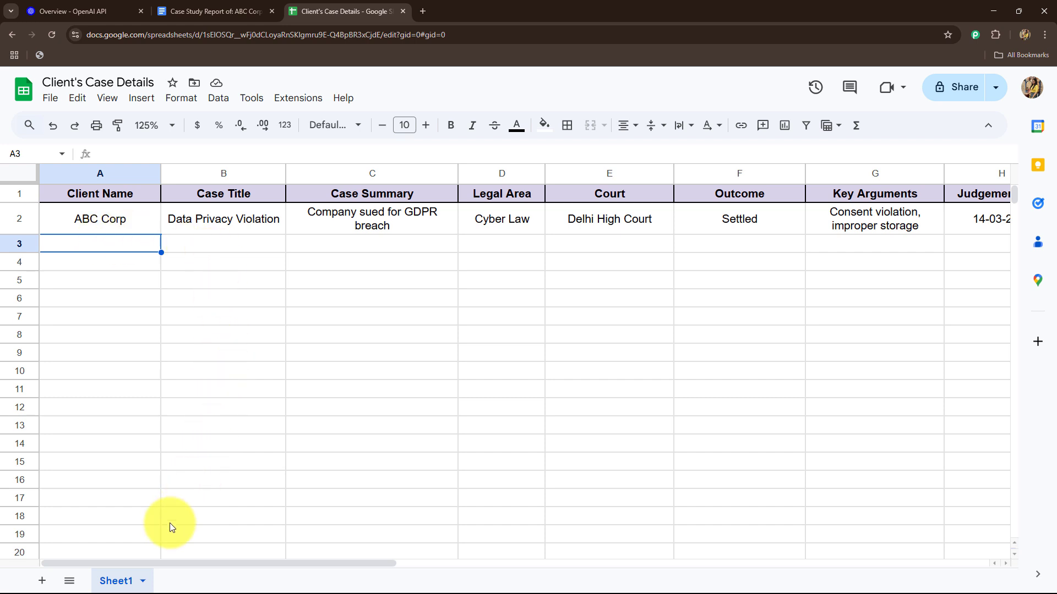
- Examine the ABC Corp row across all columns of the case details sheet, its case study report and the OpenAI developer platform overview
mouse_move(157, 560)
mouse_down()
mouse_move(206, 565)
mouse_move(160, 569)
mouse_up()
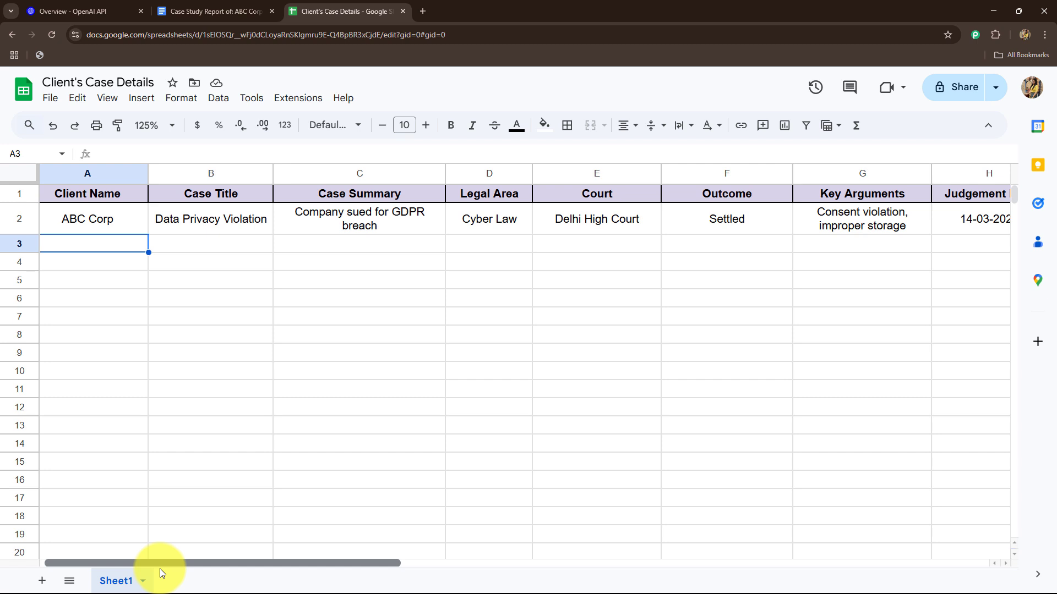
drag(160, 569, 241, 584)
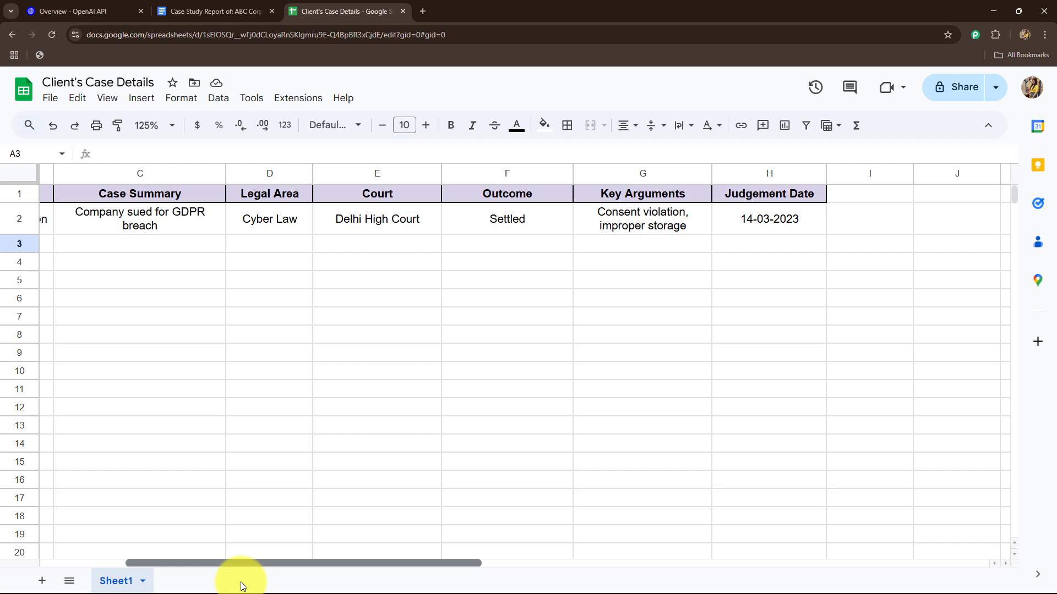
drag(241, 585, 164, 558)
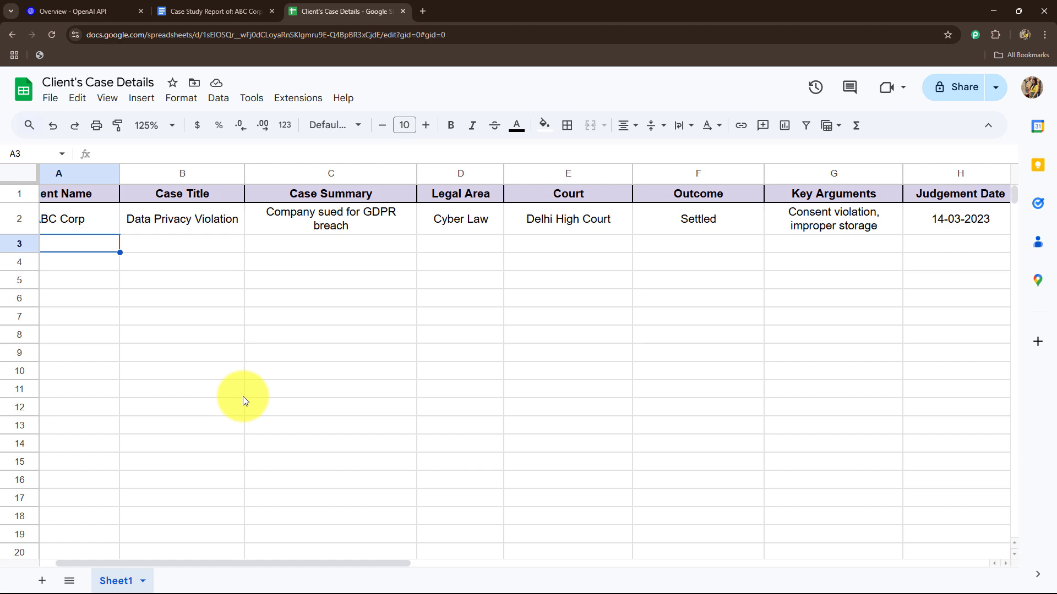
click(201, 6)
scroll(248, 349, down, 2)
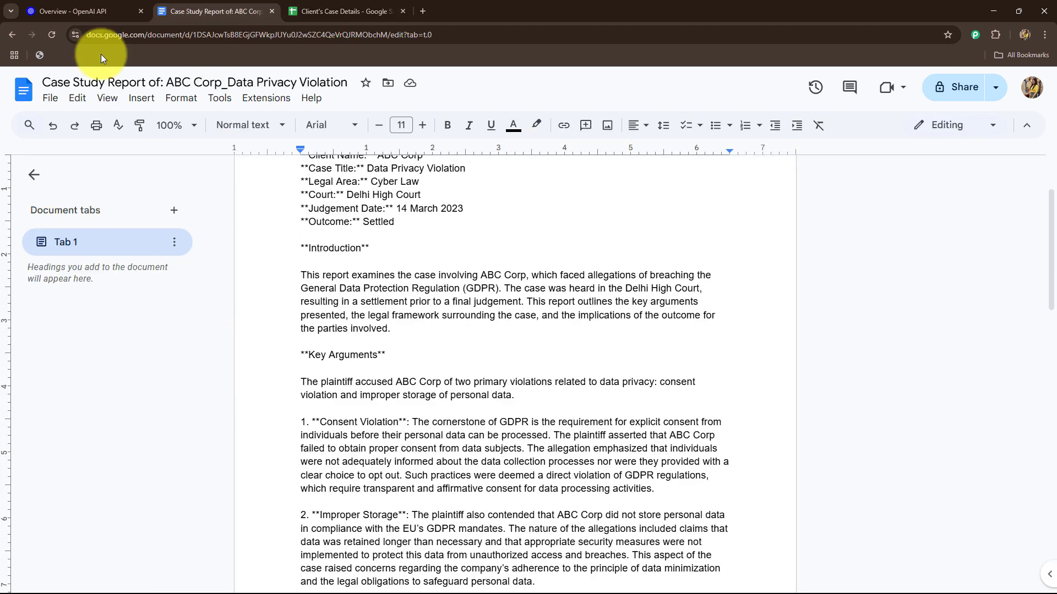
click(93, 11)
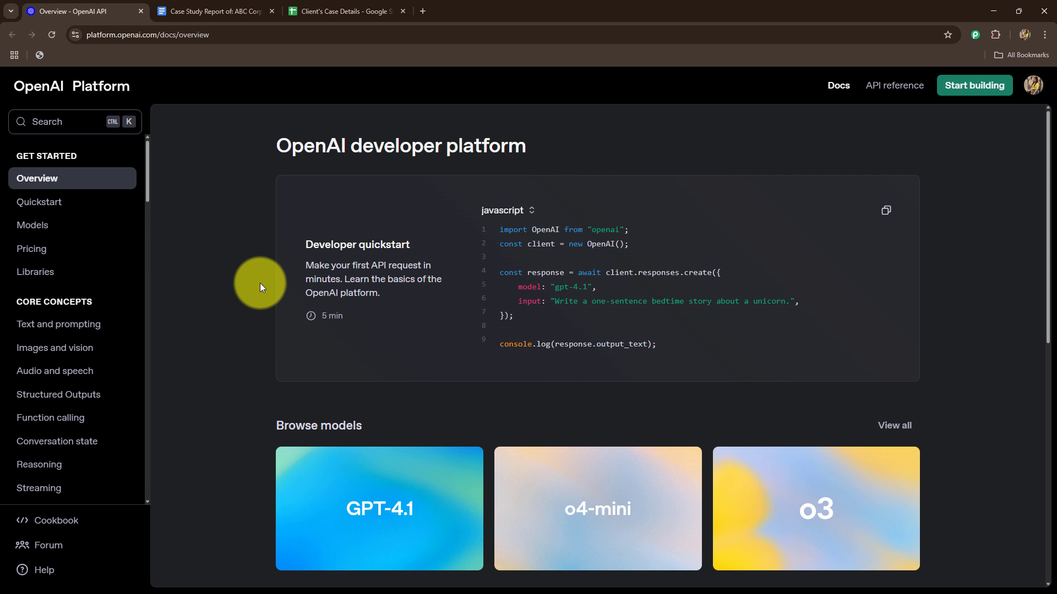
click(321, 9)
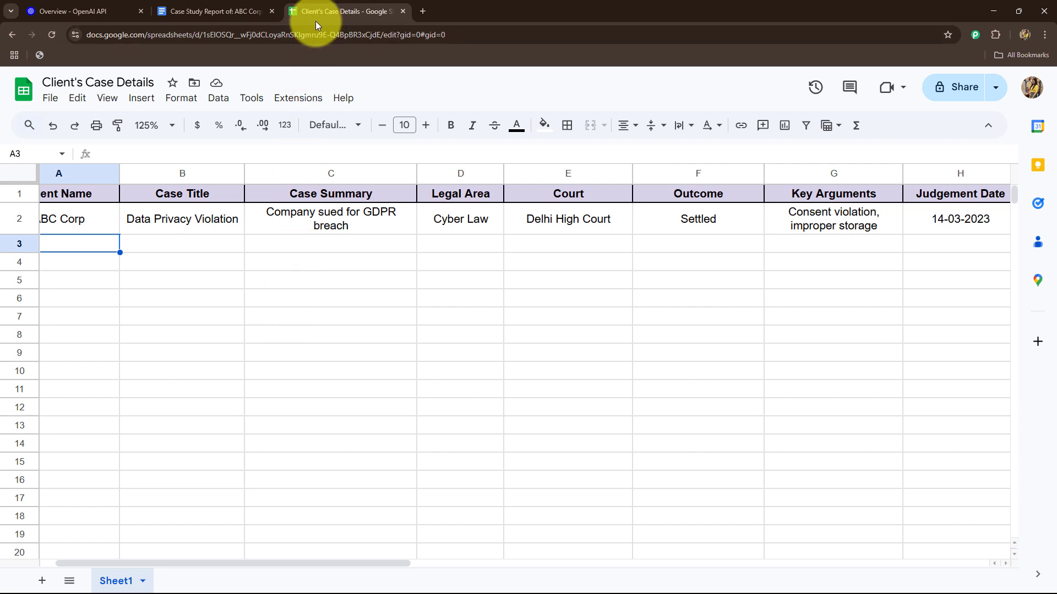
click(60, 11)
click(184, 10)
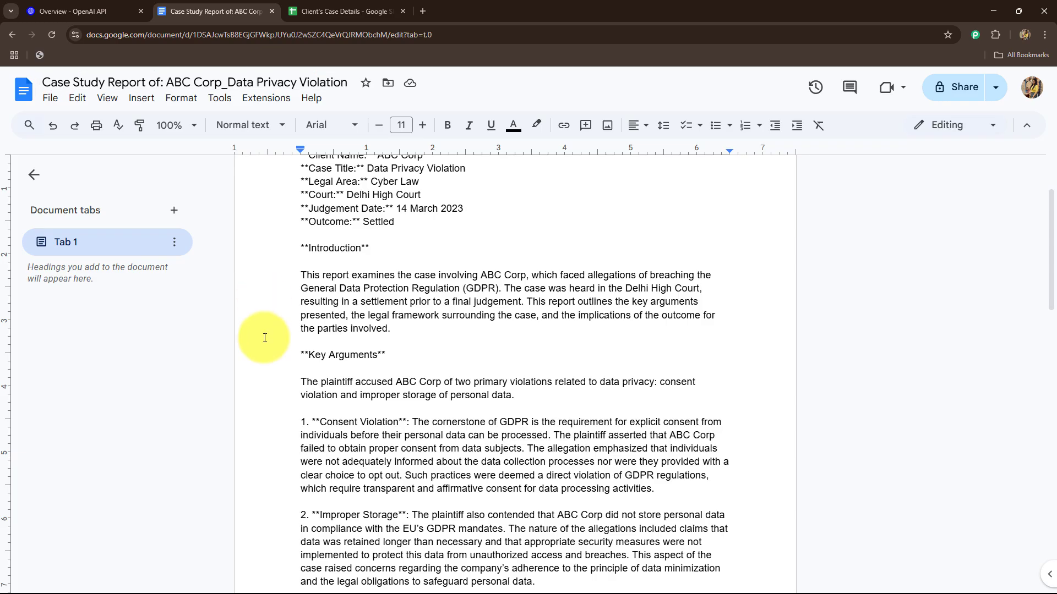
scroll(273, 337, up, 3)
scroll(273, 339, down, 6)
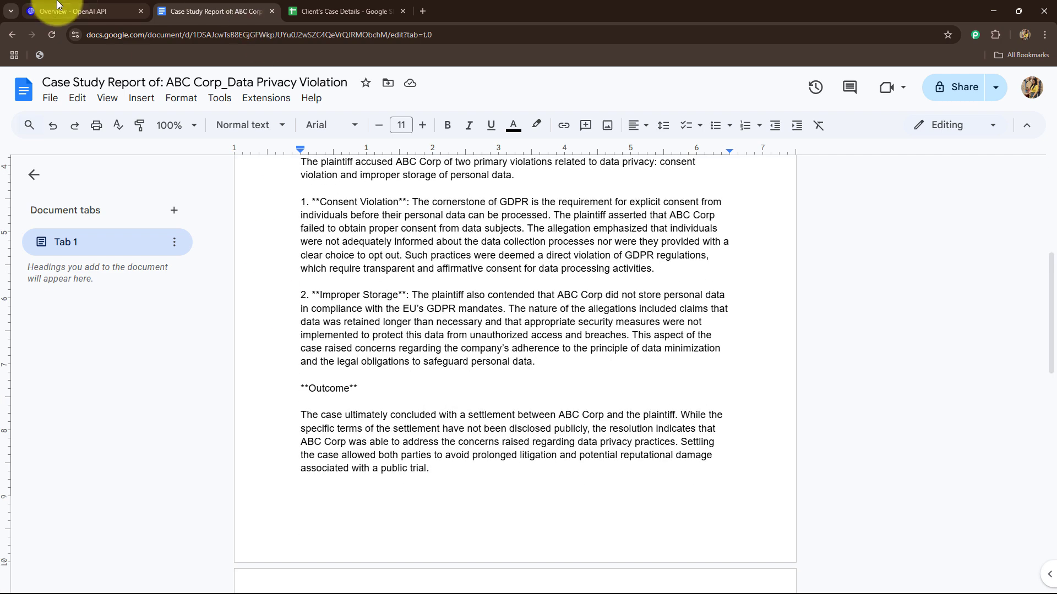
click(330, 11)
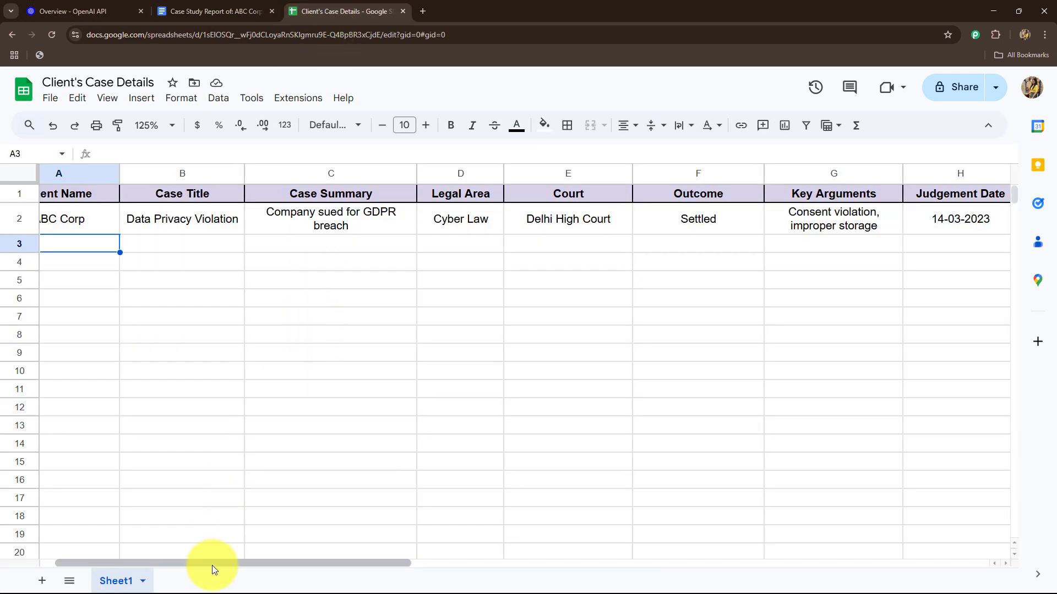
- Add the GreenEarth Ltd. case in row 3: Environmental Permit Violation Case, Environmental Law, National Green Tribunal, In Favour of Govt., 14-03-2024, plus summary and key arguments
drag(213, 566, 151, 569)
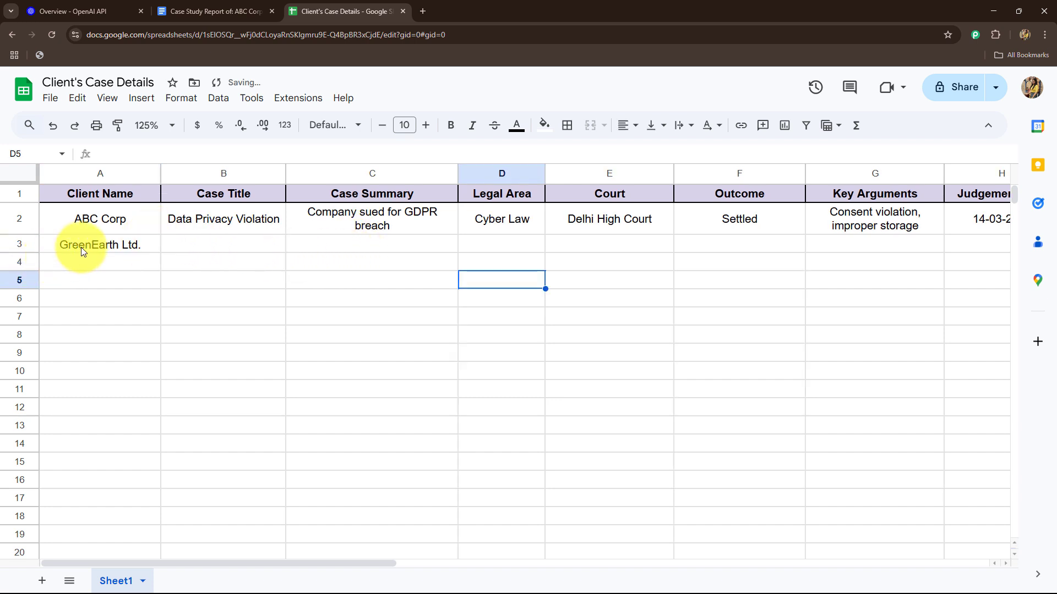
click(184, 244)
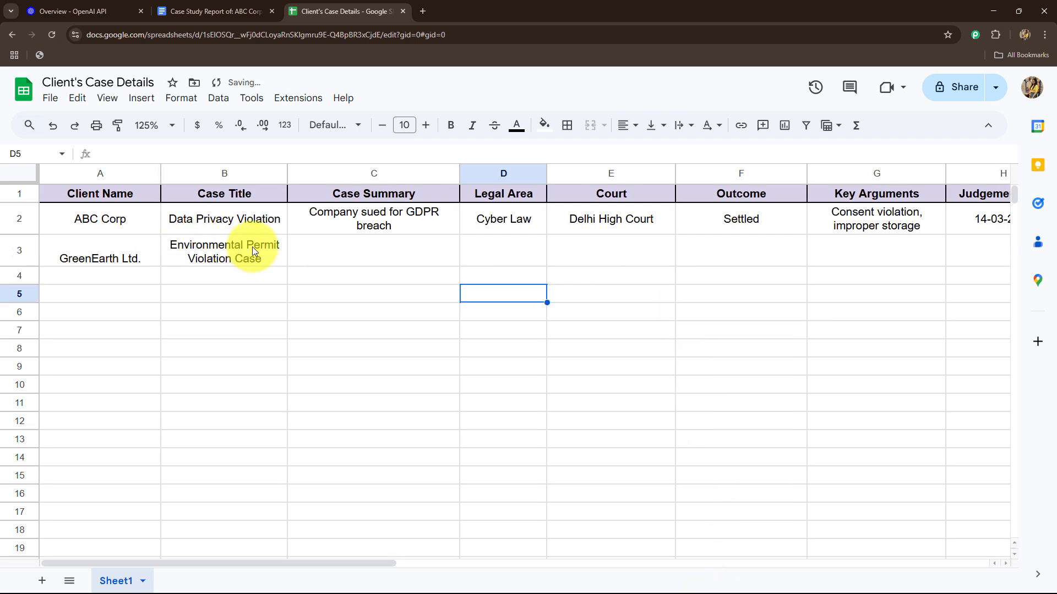
click(336, 248)
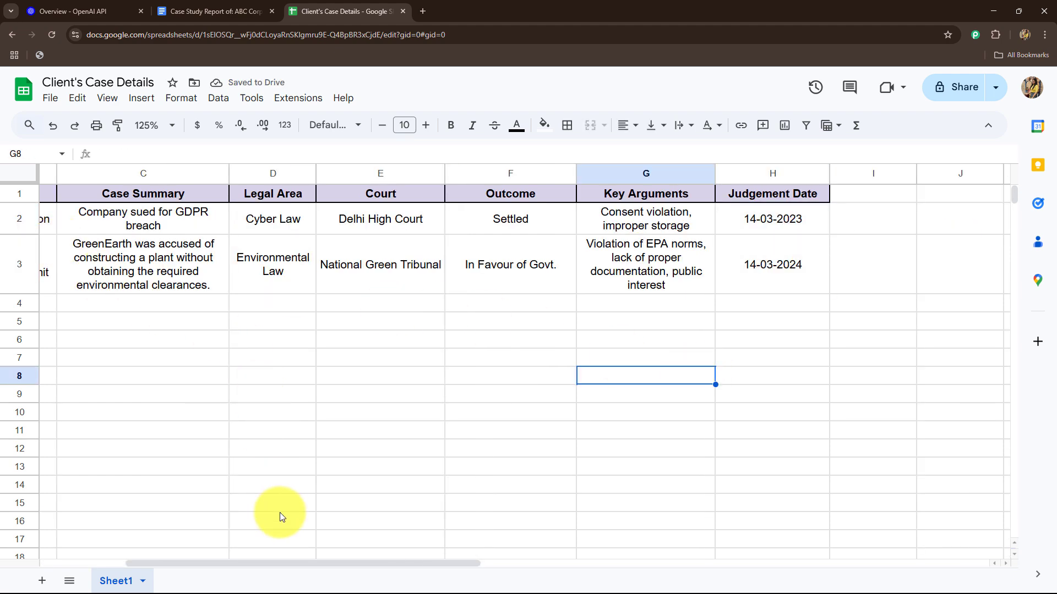
drag(274, 564, 353, 591)
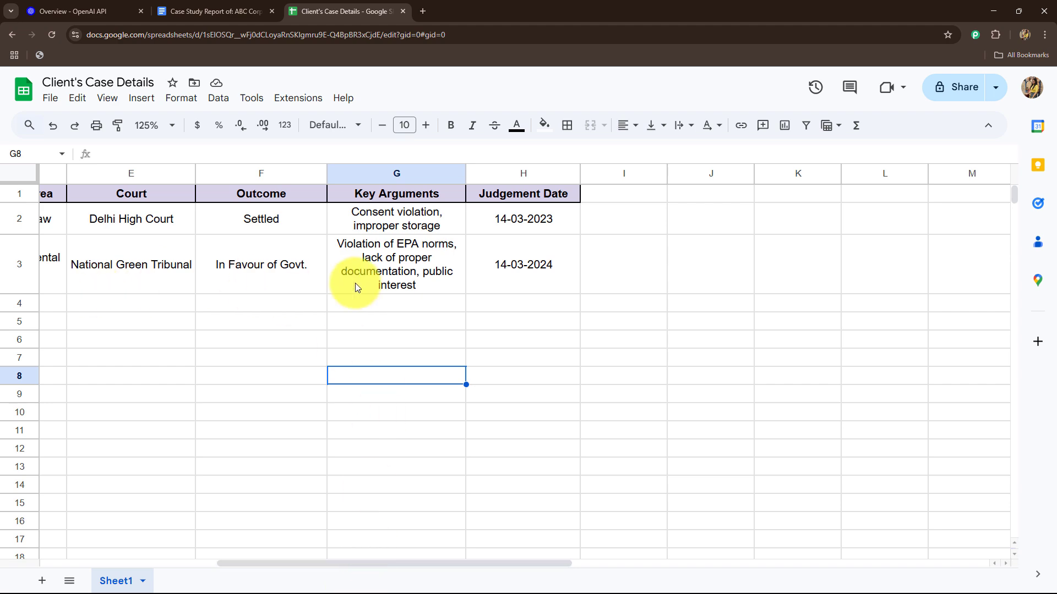
- Switch to Google Docs and open the GreenEarth Ltd. case study report from the recent documents
click(220, 11)
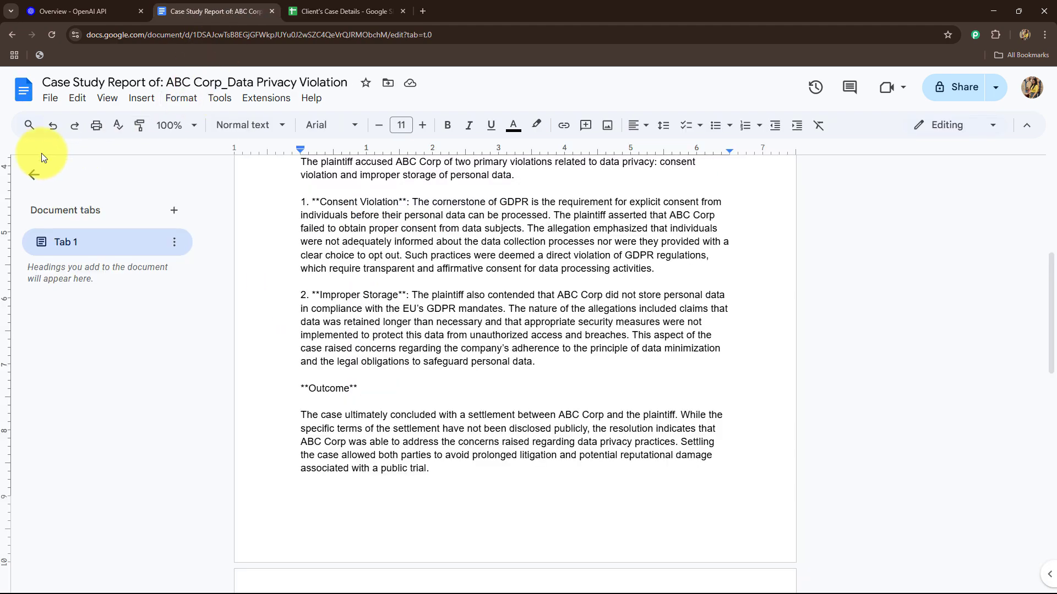
click(11, 39)
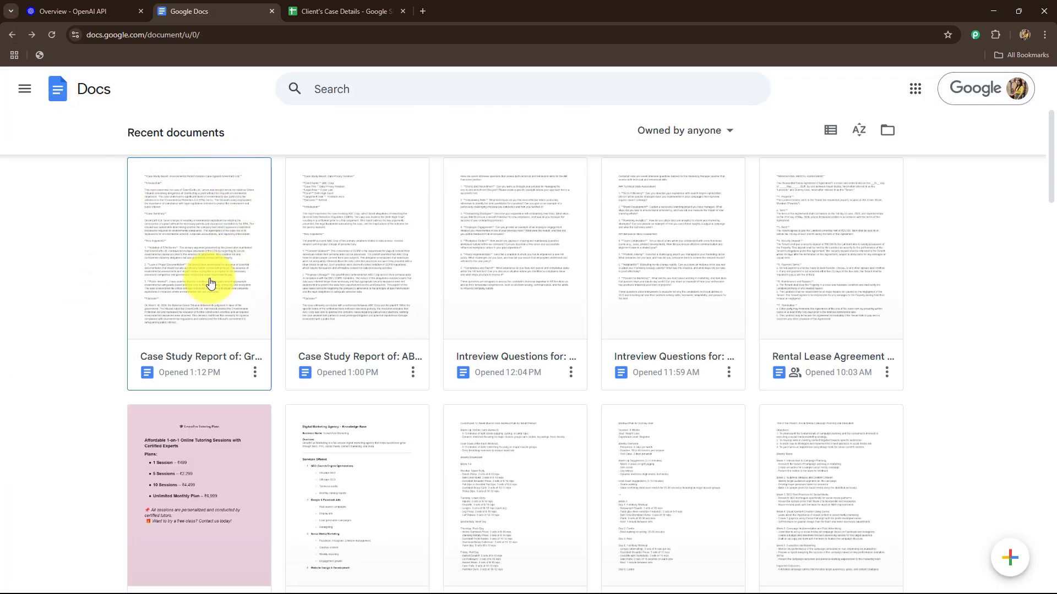
click(177, 307)
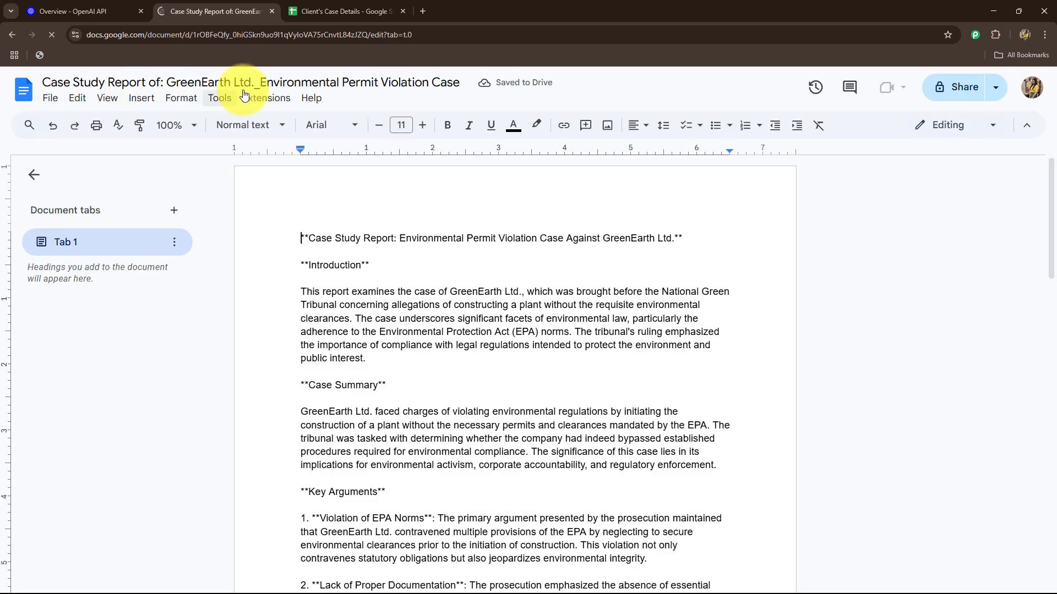
- Compare the GreenEarth Ltd. case study report, from introduction to outcome, with the GreenEarth Ltd. row in the case details sheet
click(338, 10)
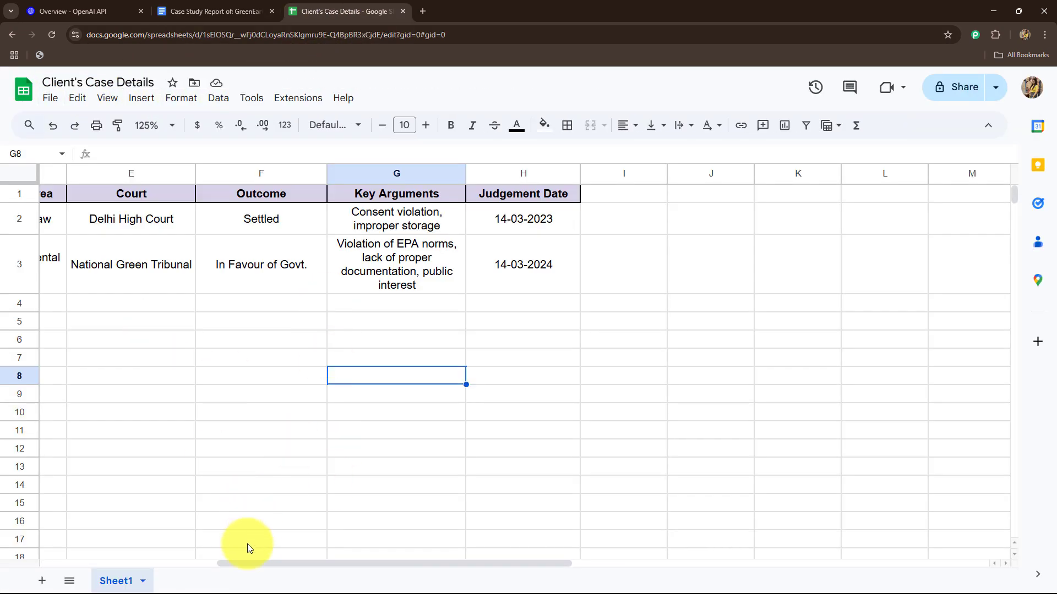
drag(247, 563, 118, 473)
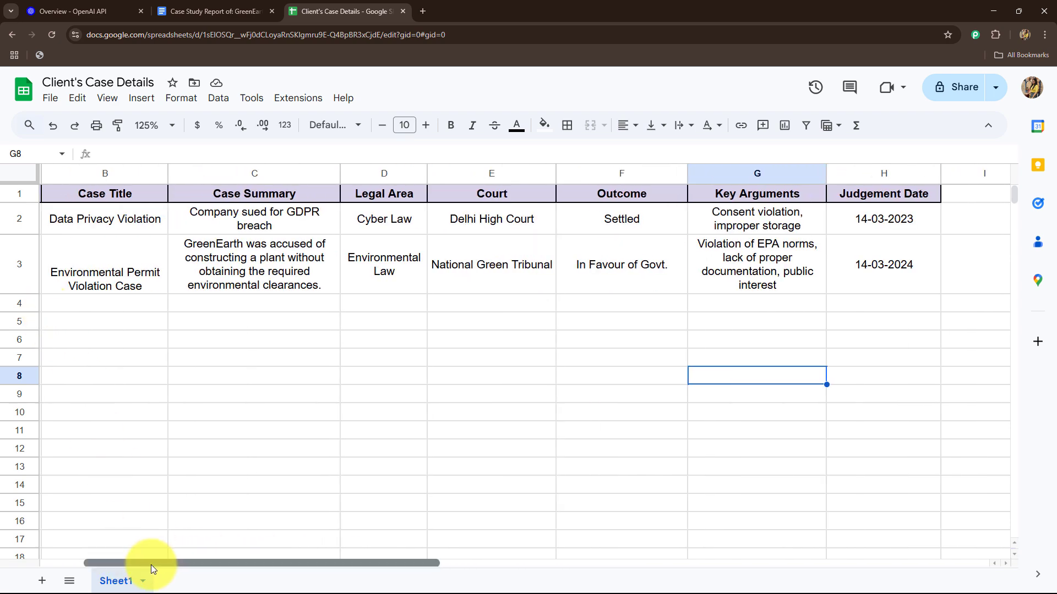
drag(151, 565, 109, 384)
click(220, 10)
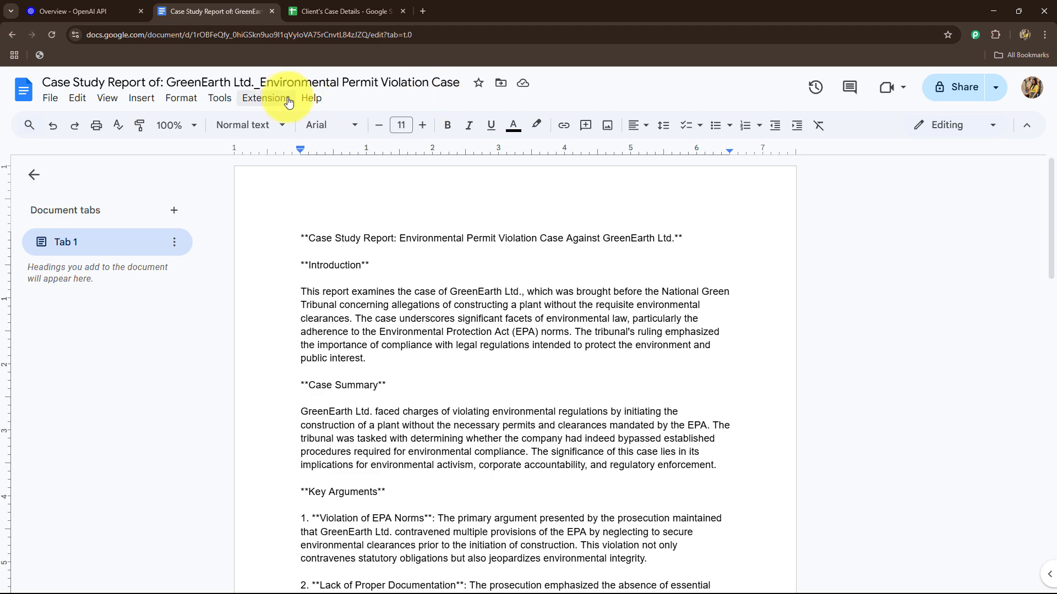
scroll(336, 301, down, 15)
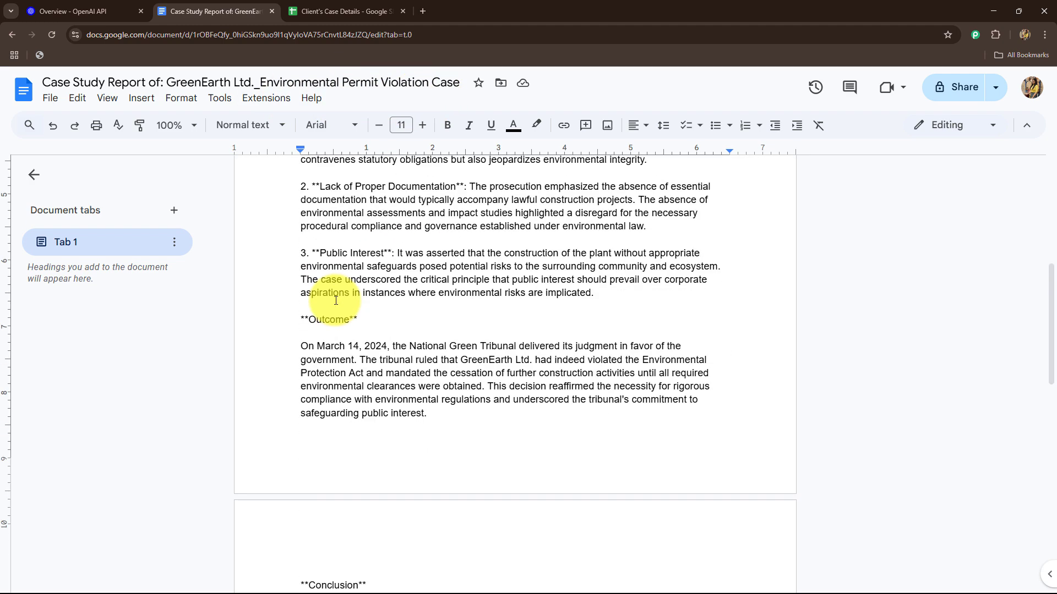
scroll(336, 300, up, 15)
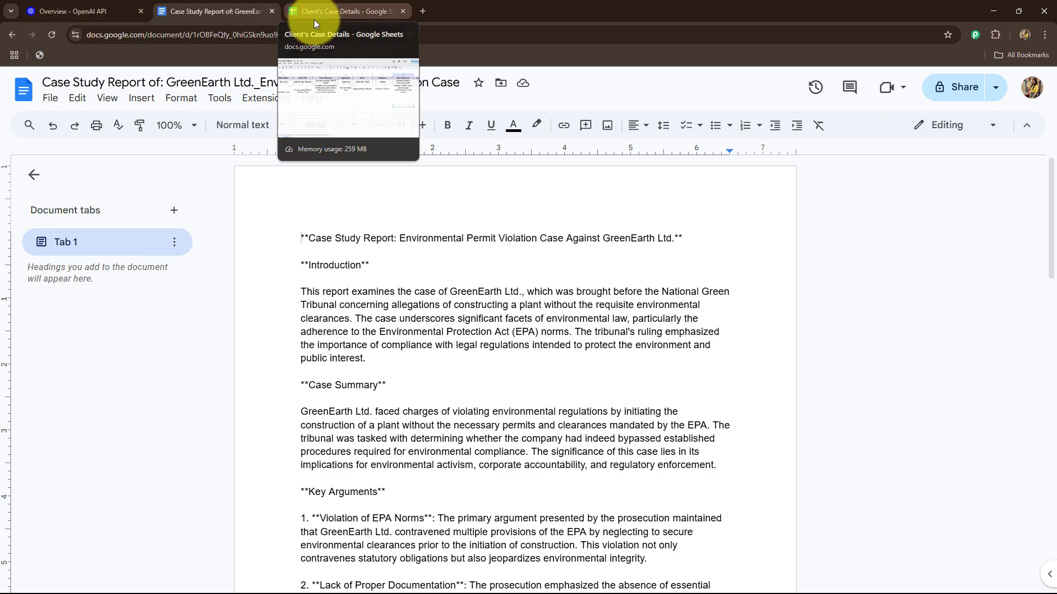
click(313, 18)
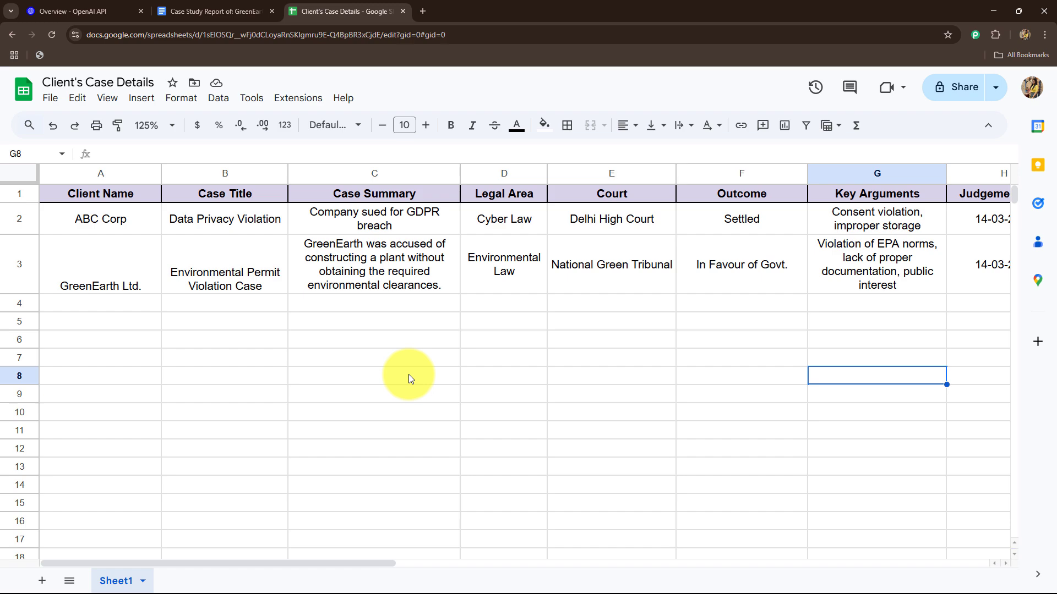
- Open the Pabbly Connect website at pabbly.com/connect in a new browser tab and view its headline
key(ctrl+t)
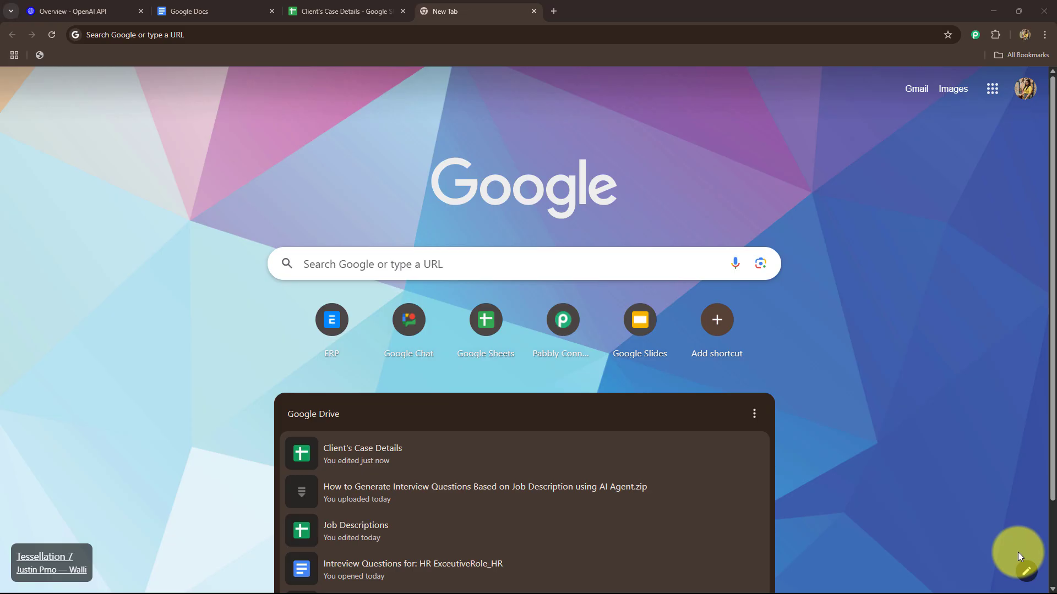
click(105, 33)
text(pabbly.com/connect)
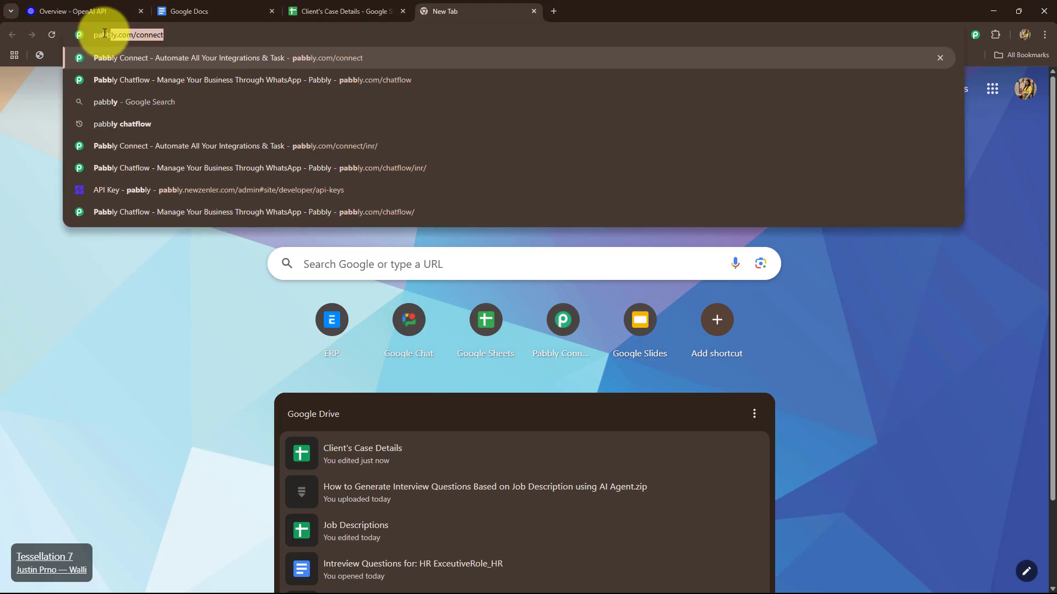
key(Return)
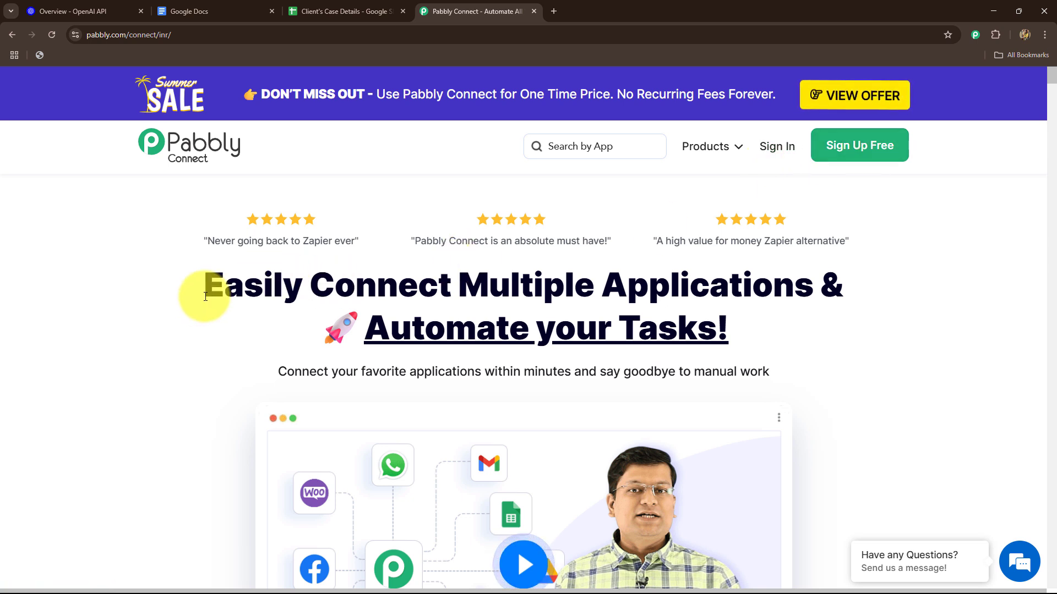
drag(203, 295, 777, 338)
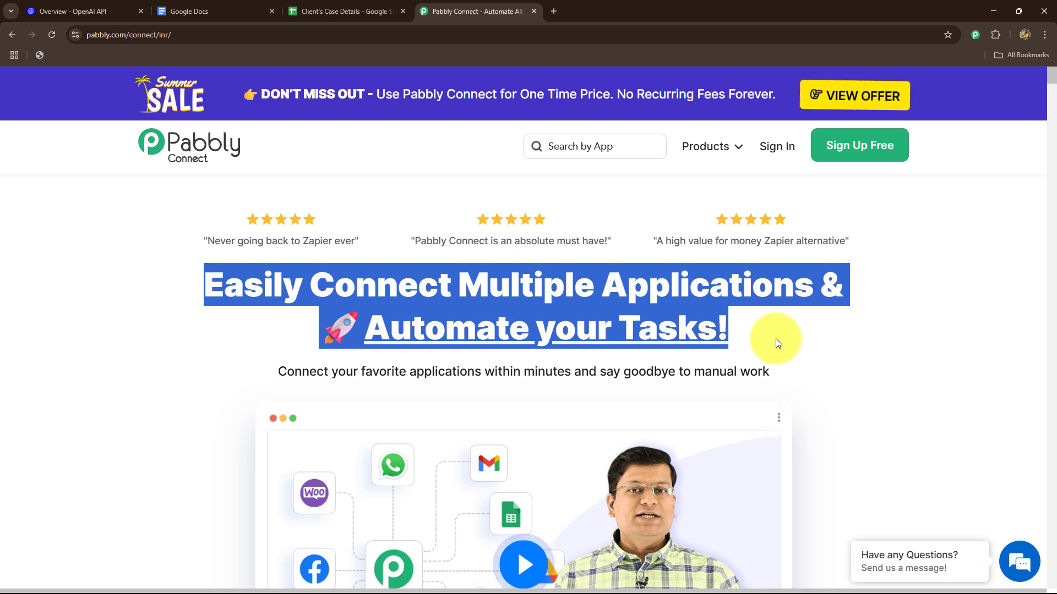
click(160, 314)
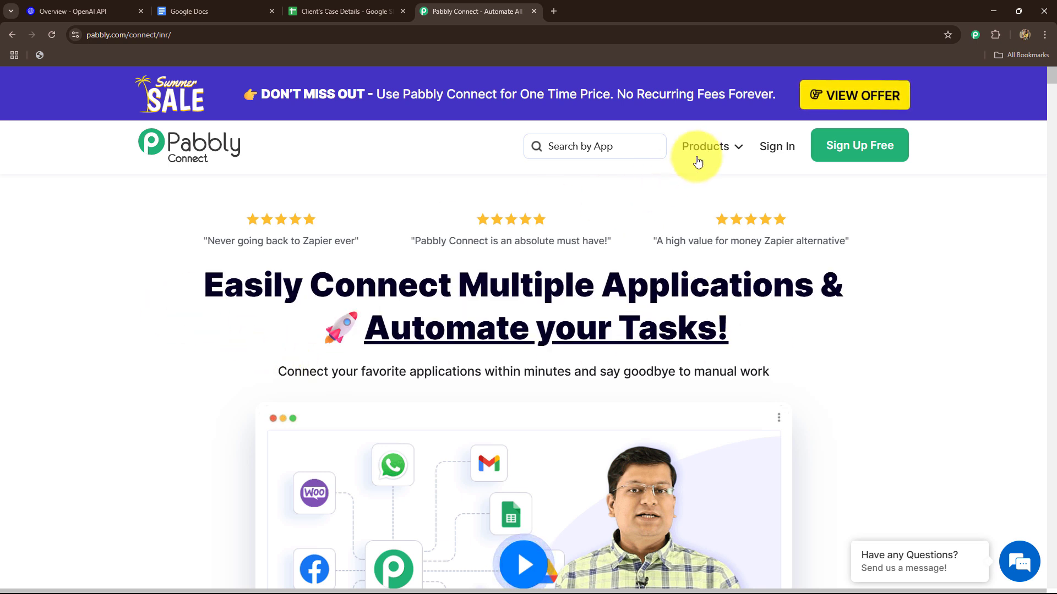
- Sign in to Pabbly and access the Pabbly Connect application from the list of all Pabbly apps
click(769, 147)
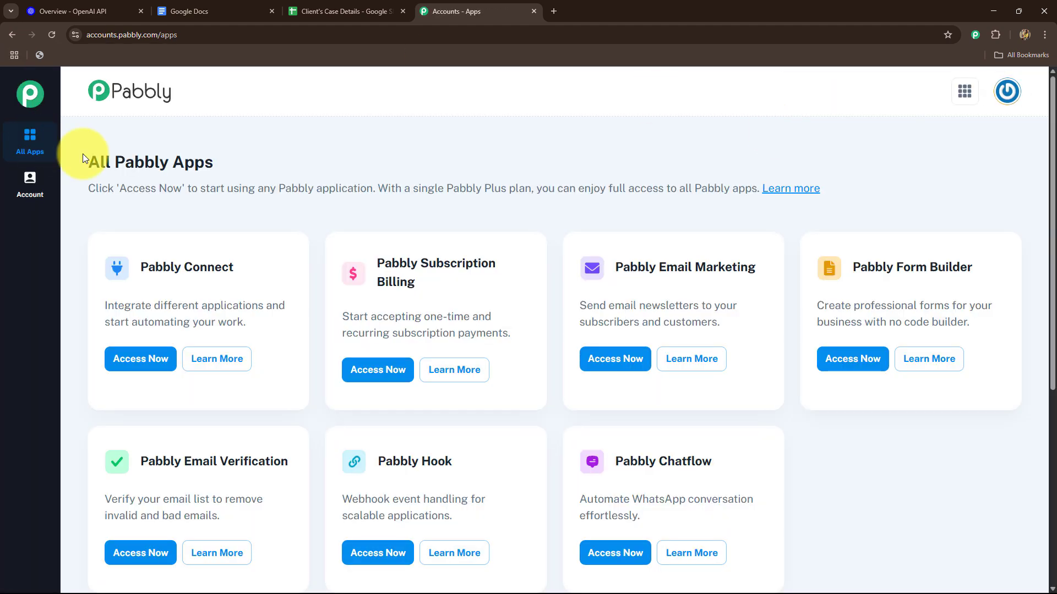
drag(92, 161, 295, 167)
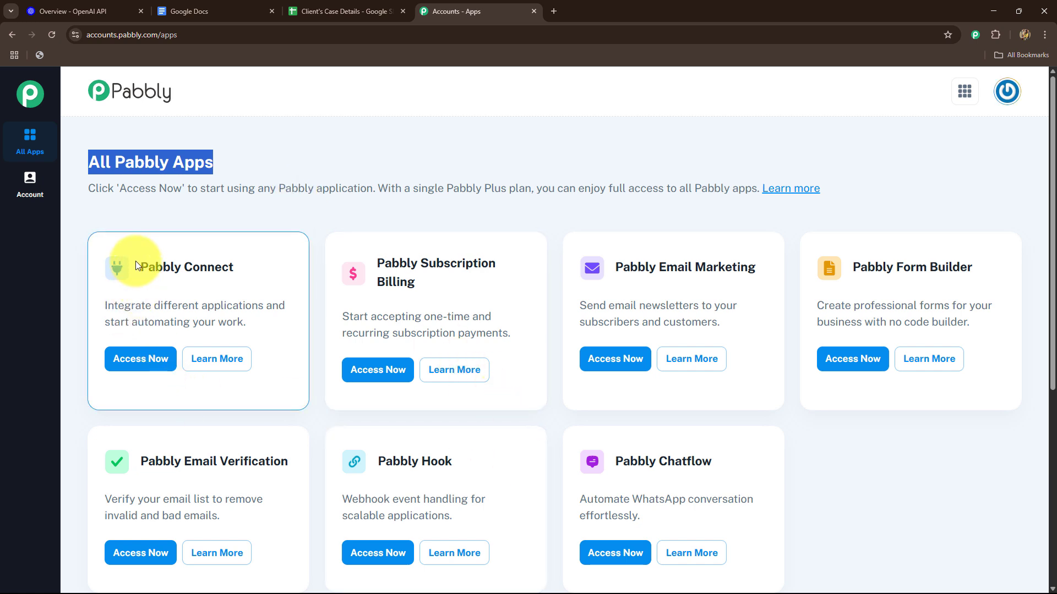
drag(138, 266, 259, 274)
click(141, 359)
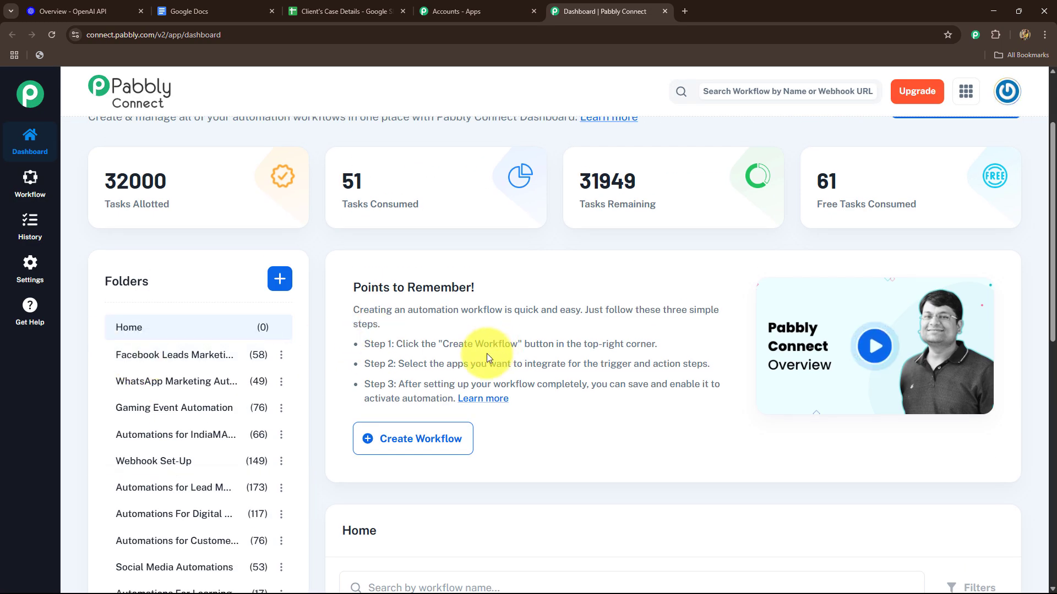
- Start a new workflow and name it "Generate Case Study Reports for Law Firms using AI Agent"
scroll(486, 353, down, 3)
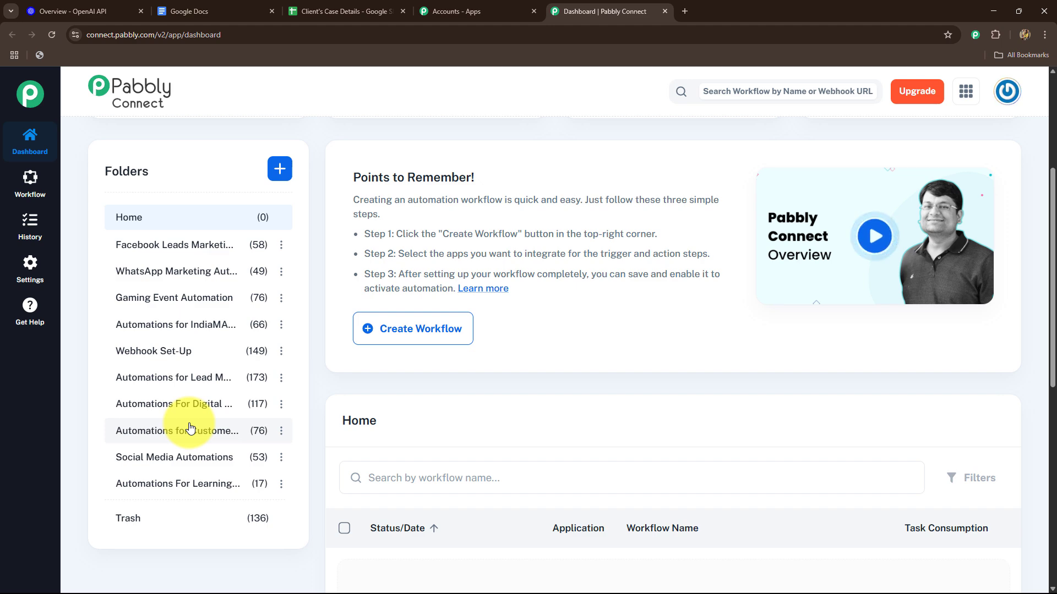
scroll(211, 414, up, 4)
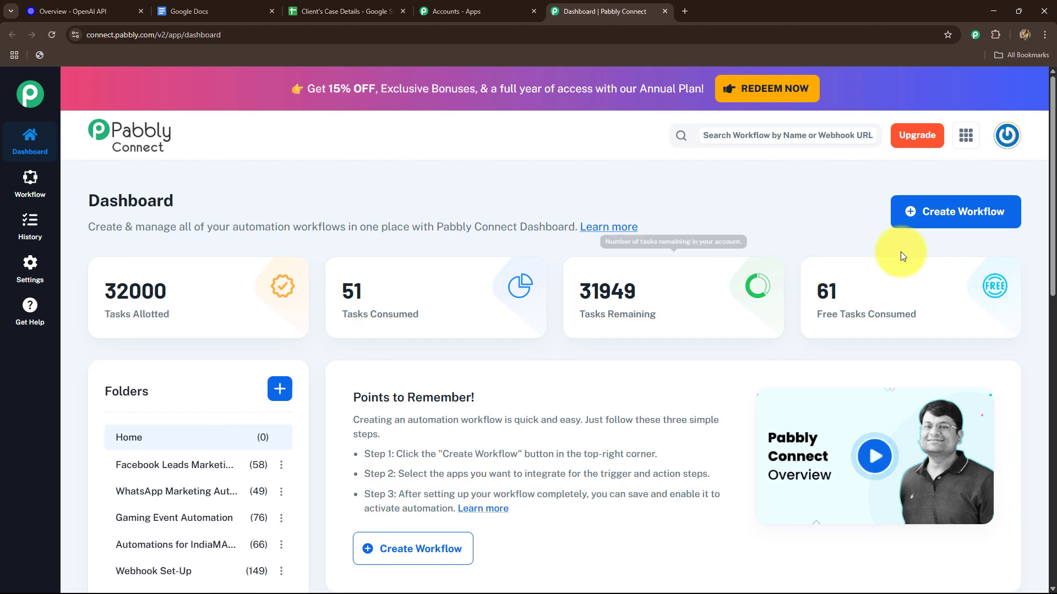
click(957, 212)
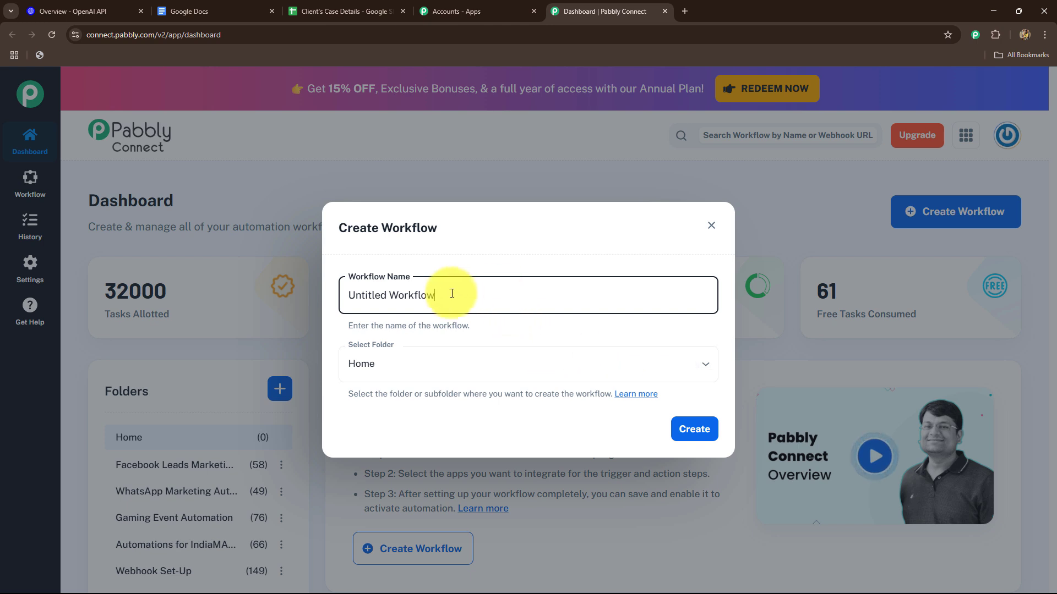
drag(447, 295, 322, 307)
key(BackSpace)
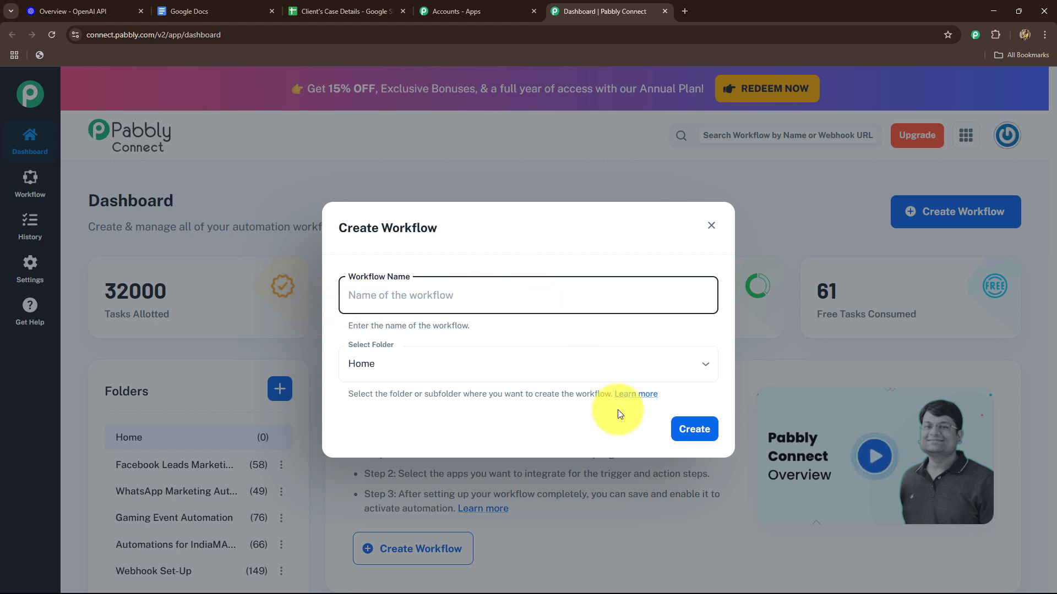
text(Generate Case Study Reports for Law Firms using AI Agent)
drag(336, 295, 660, 309)
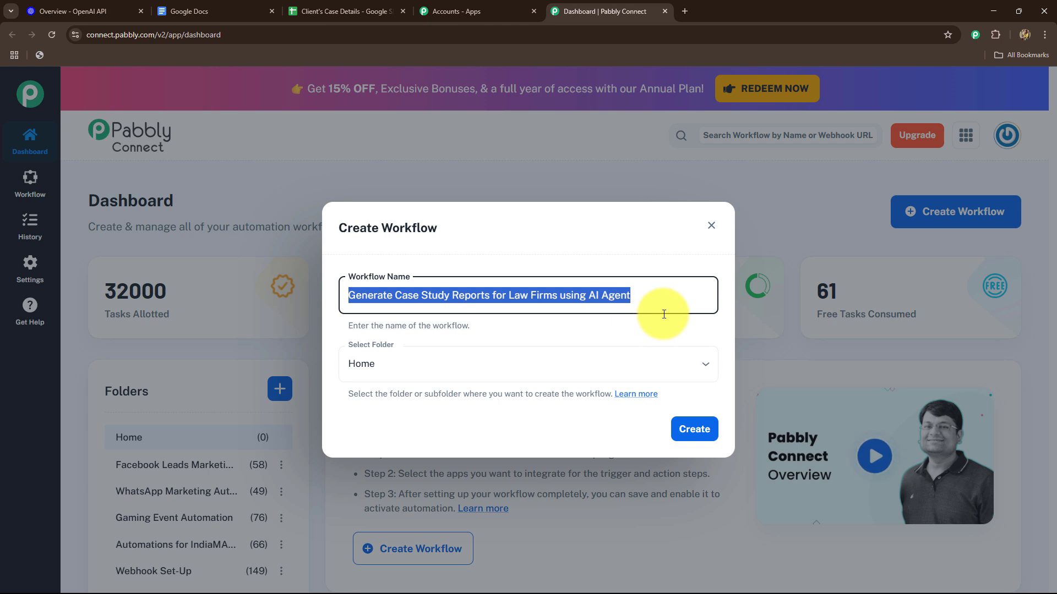
- Choose AI Automations as the workflow's folder and create the workflow
click(596, 360)
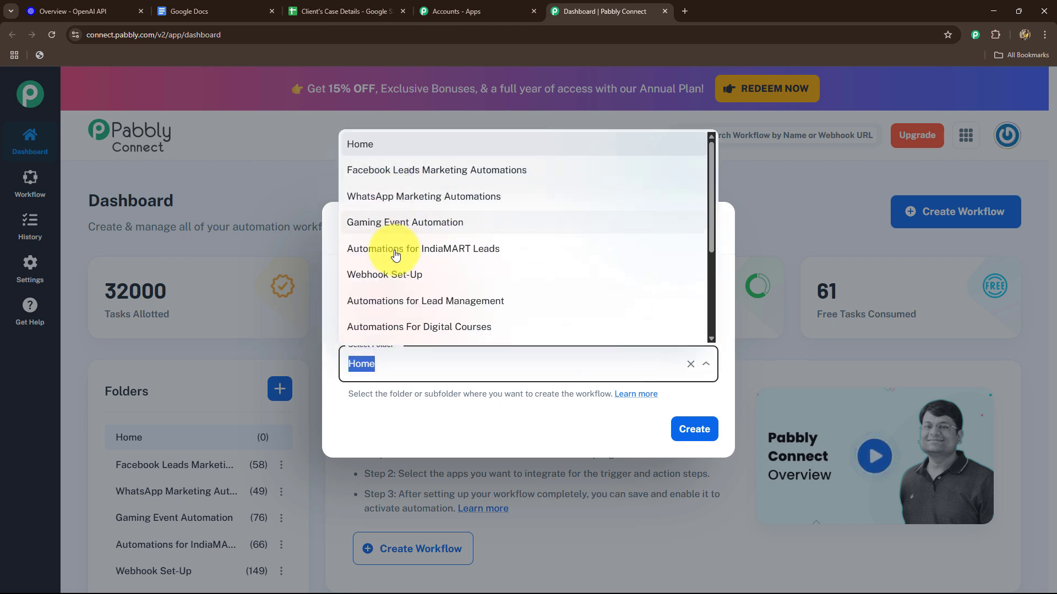
scroll(391, 269, down, 3)
scroll(395, 292, up, 3)
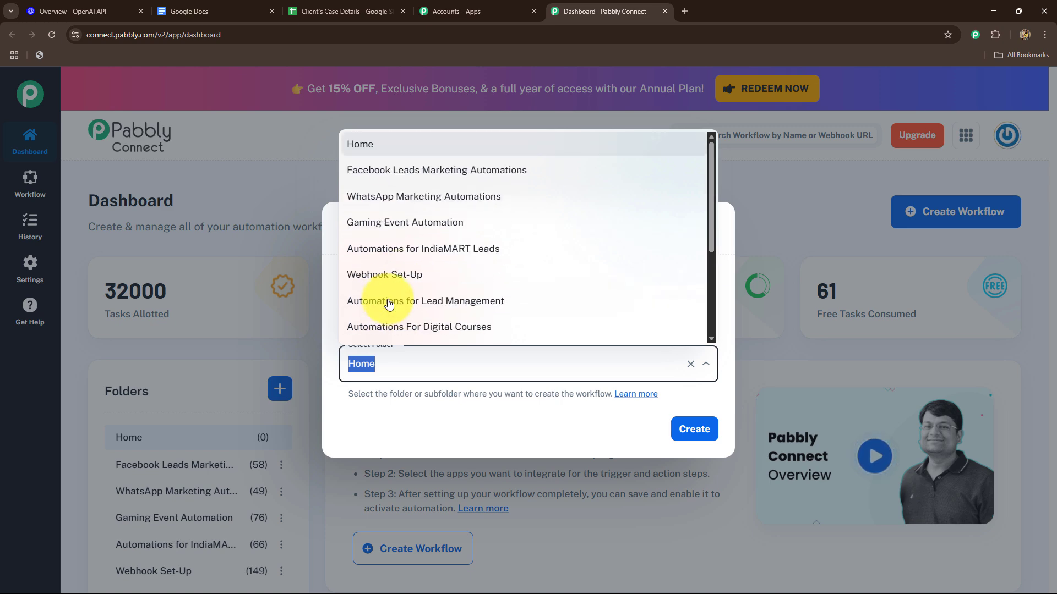
scroll(389, 303, down, 3)
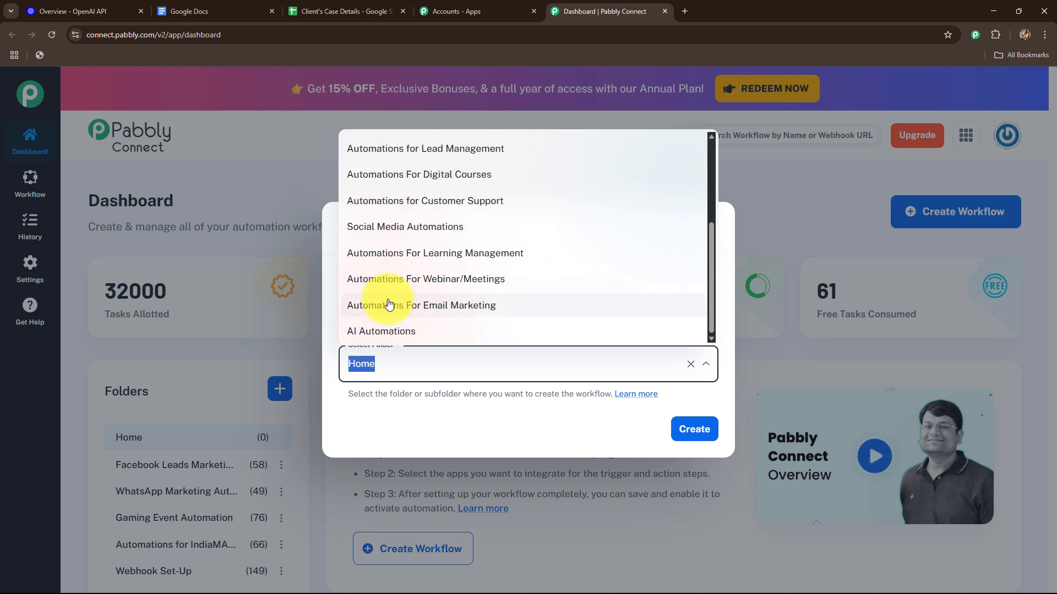
click(374, 331)
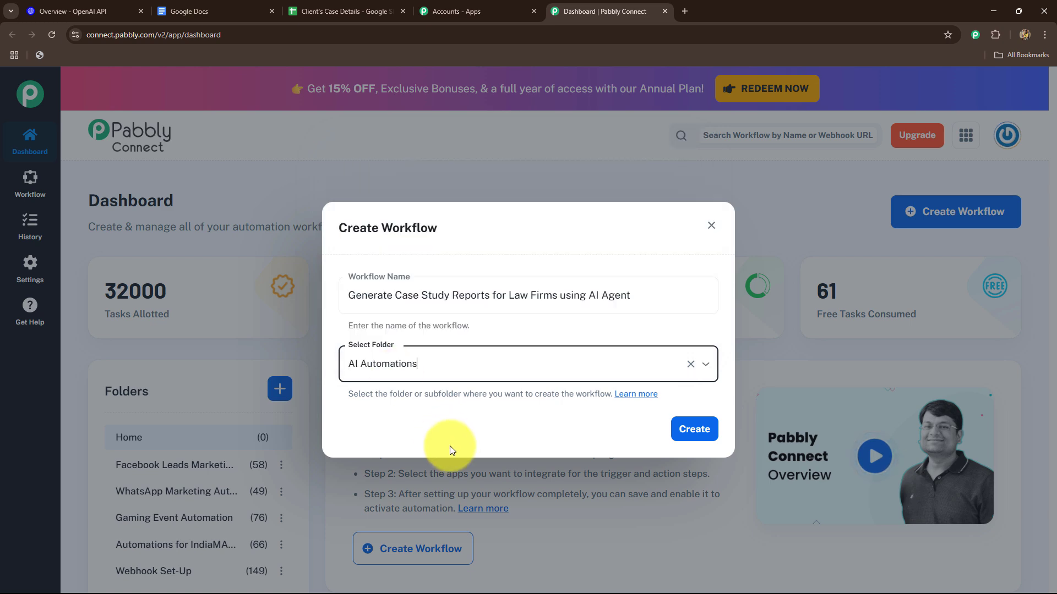
click(424, 372)
click(377, 422)
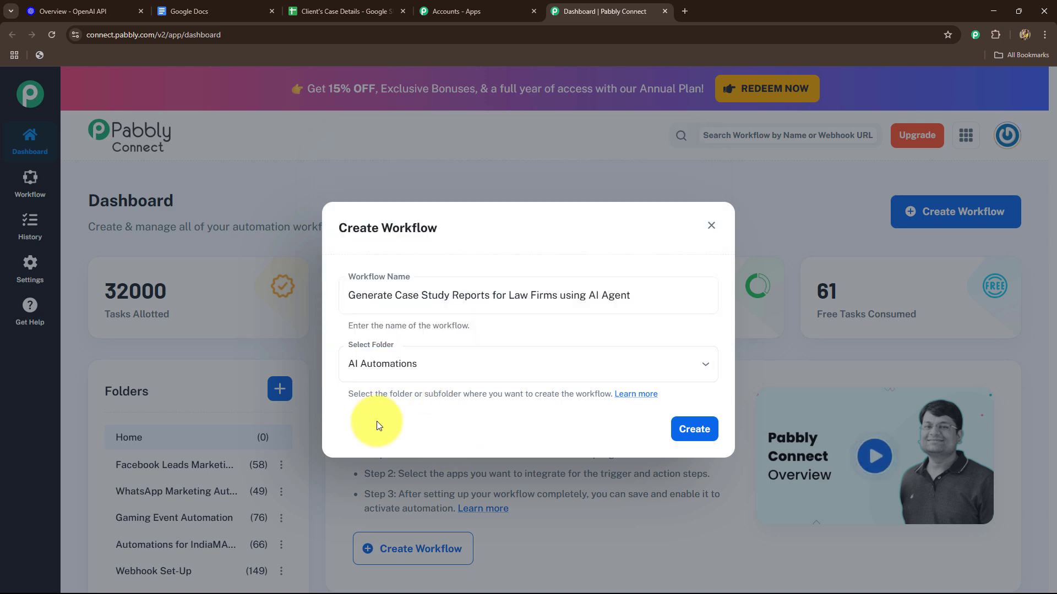
click(711, 425)
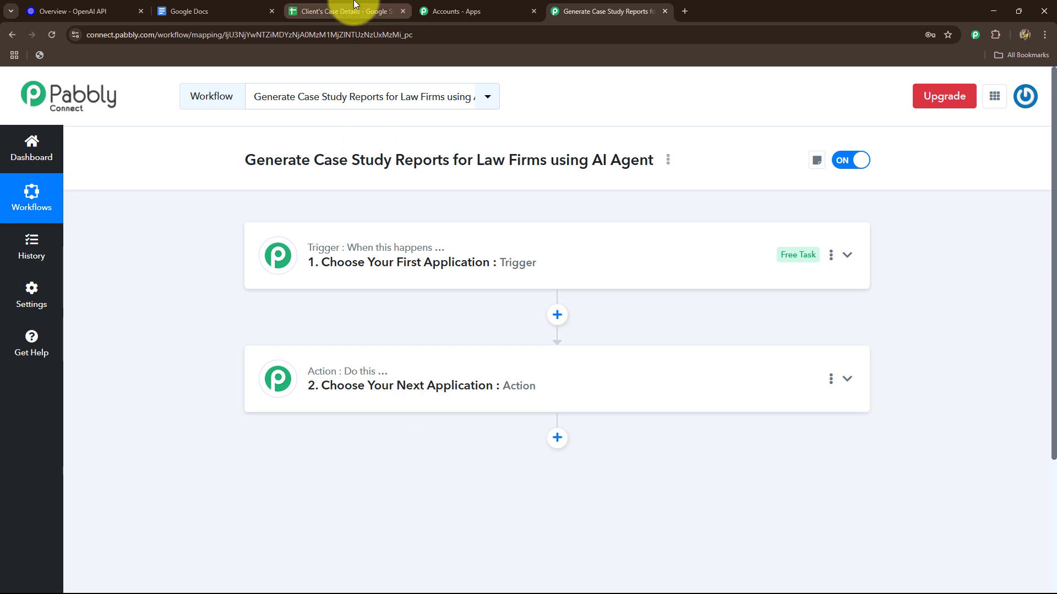
- Compare the workflow's empty trigger and action steps with the Client's Case Details sheet that supplies the data
click(344, 12)
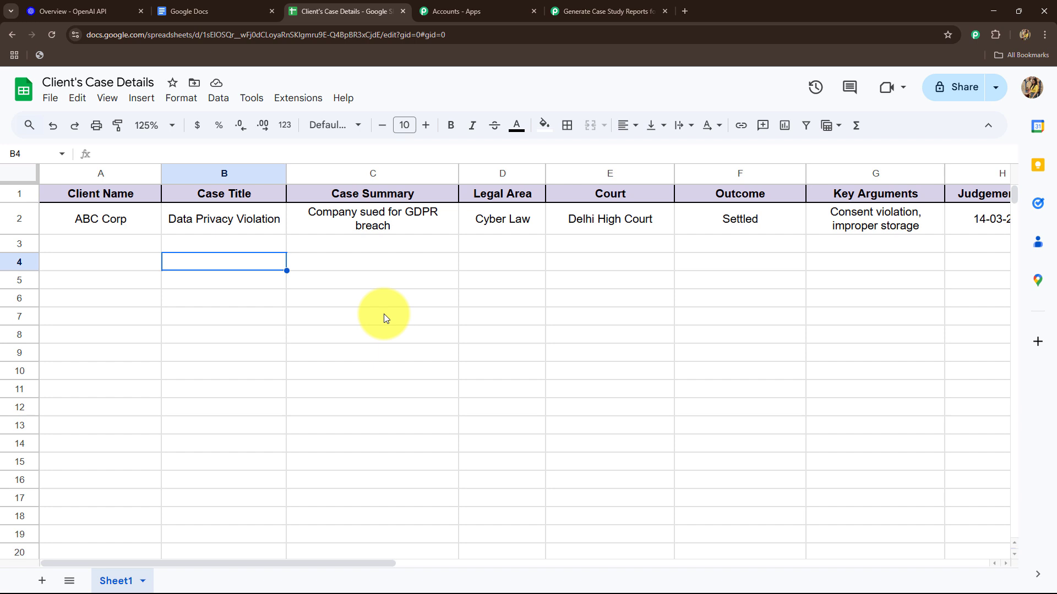
click(572, 9)
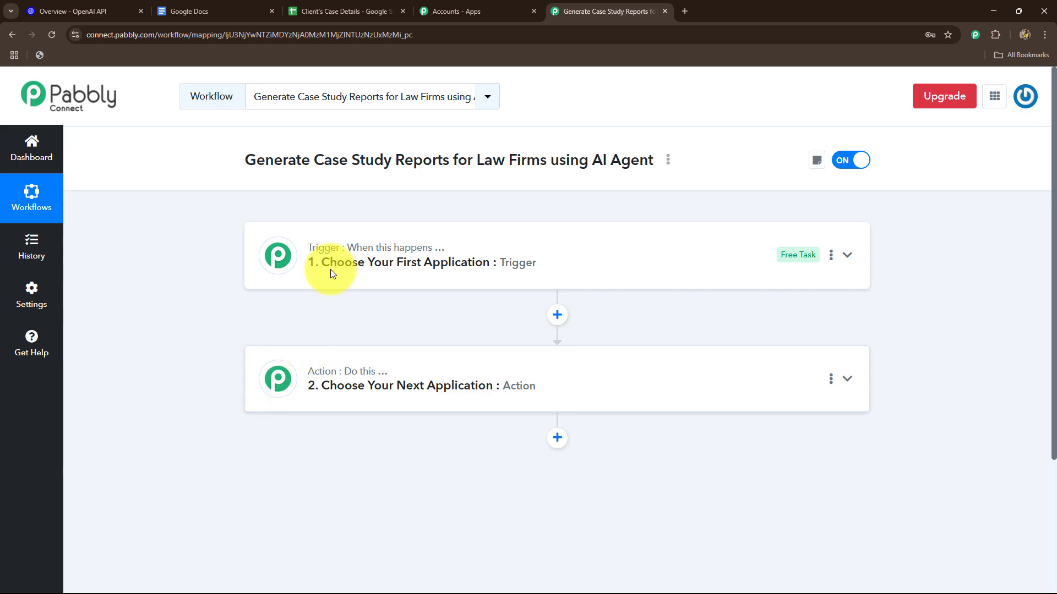
click(106, 11)
click(605, 11)
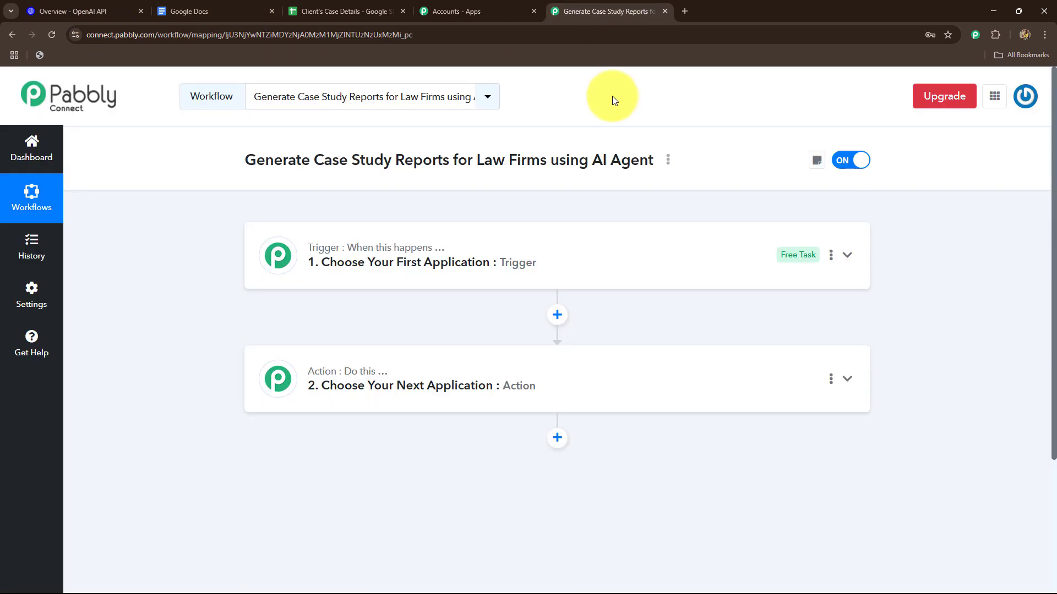
click(347, 11)
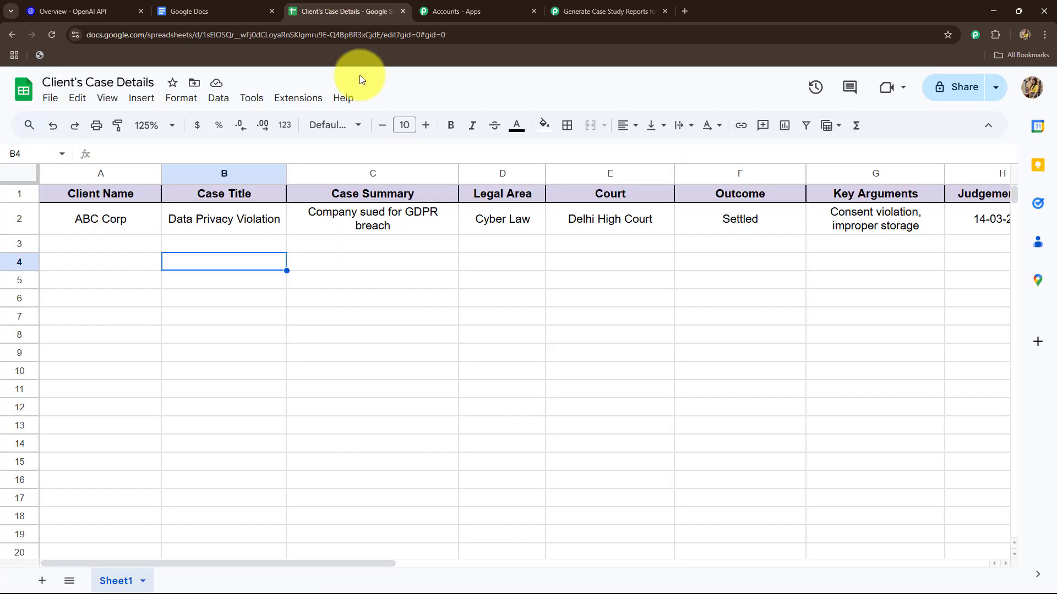
click(578, 11)
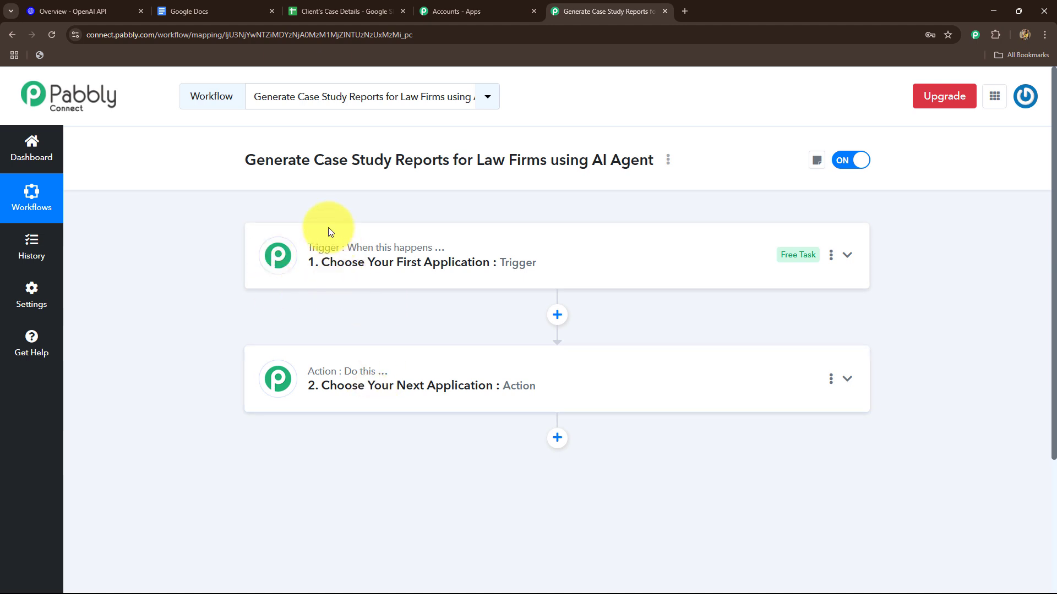
click(361, 12)
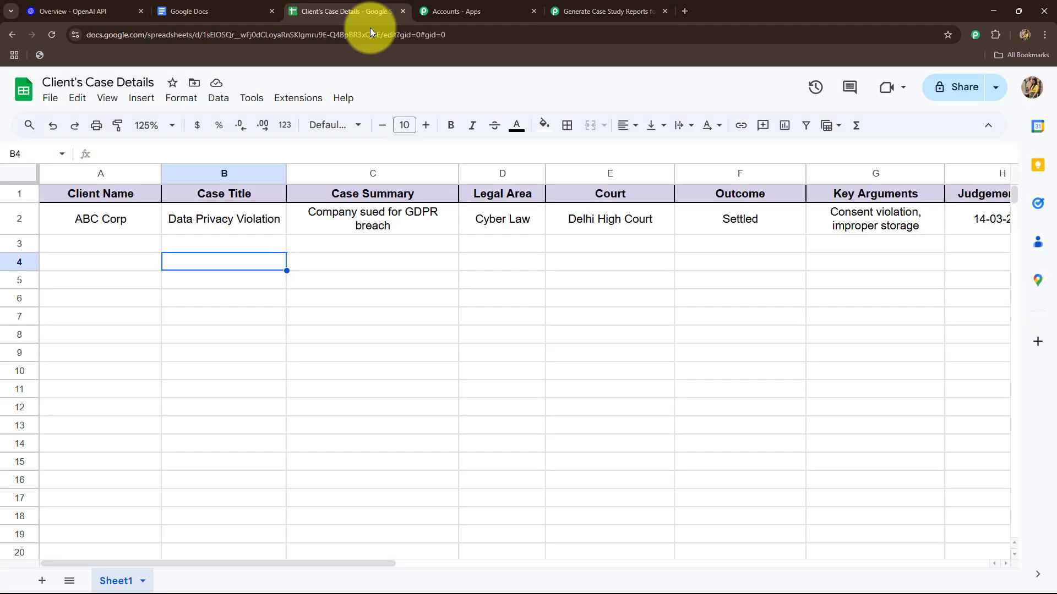
click(605, 11)
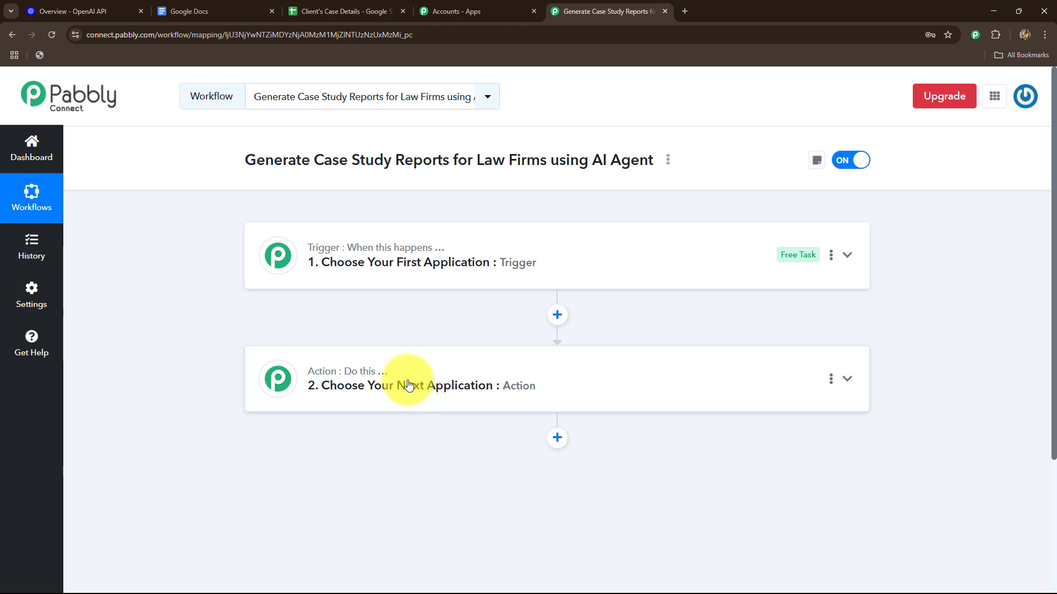
- Set the workflow's trigger to Google Sheets with the event New or Updated Spreadsheet Row
click(347, 237)
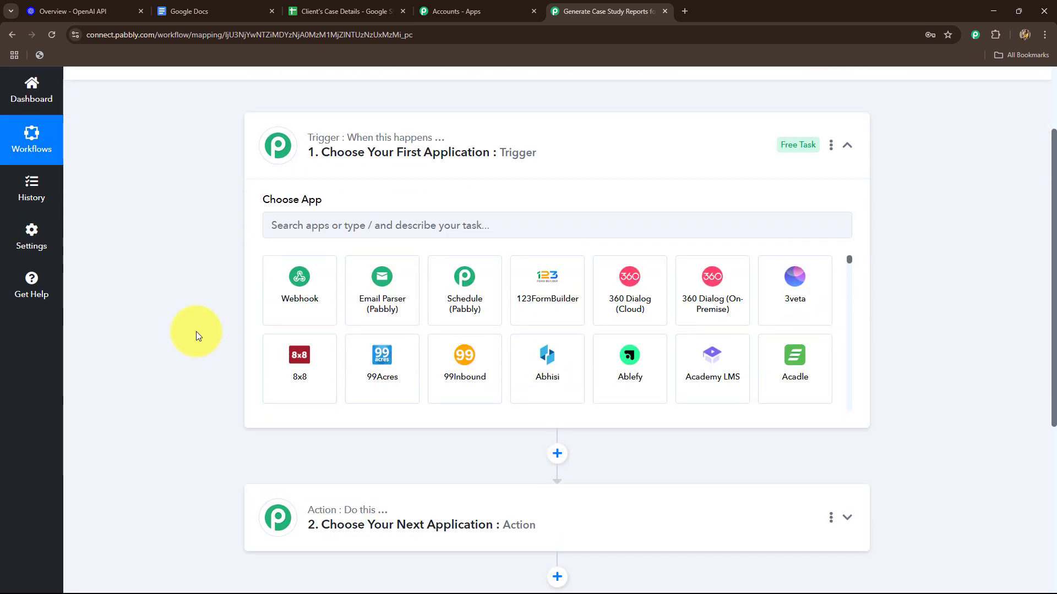
click(275, 230)
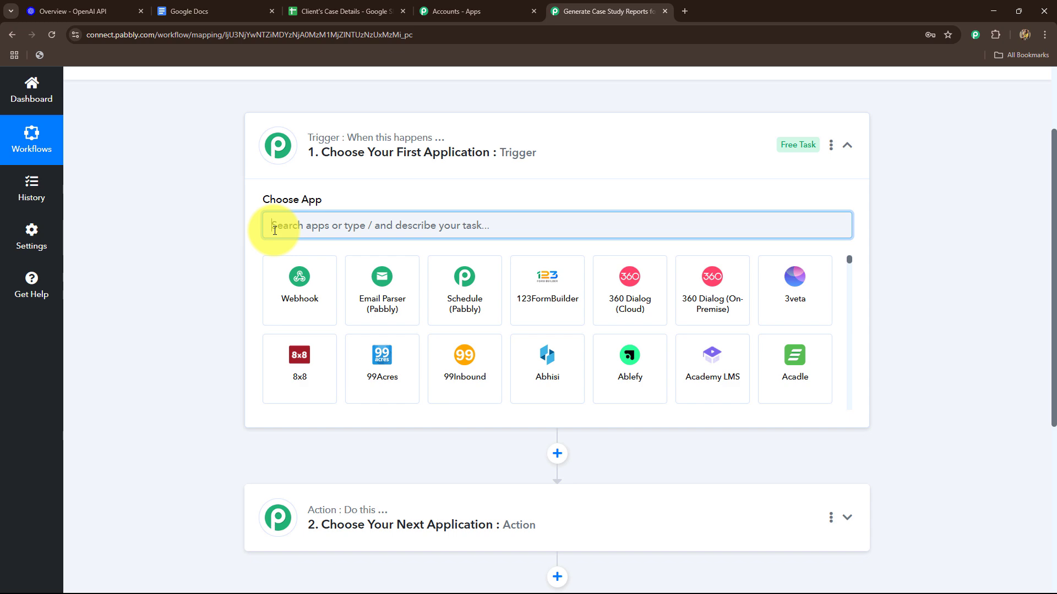
click(292, 12)
click(612, 6)
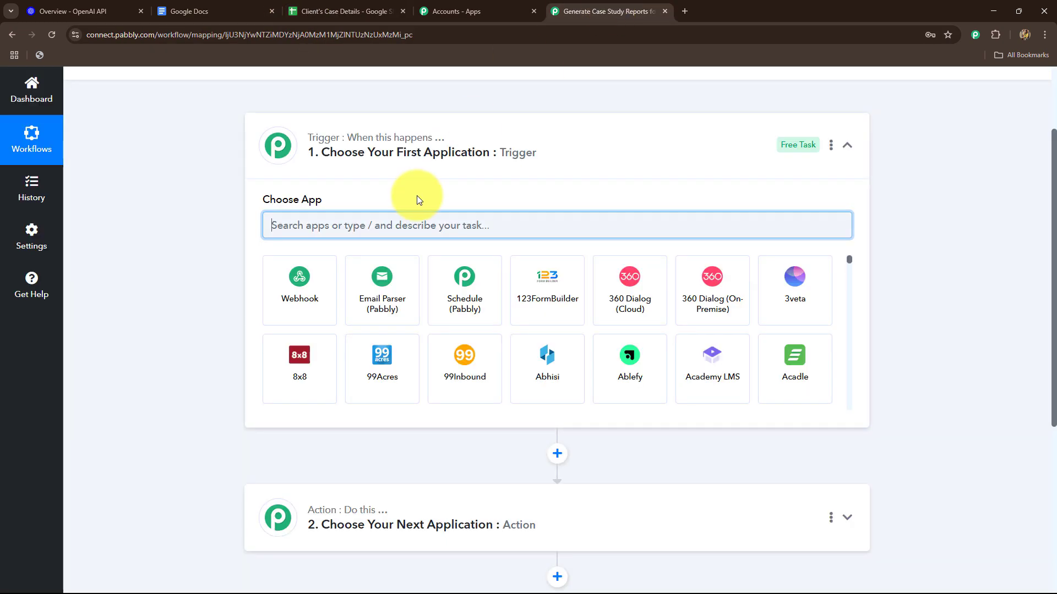
text(Goo)
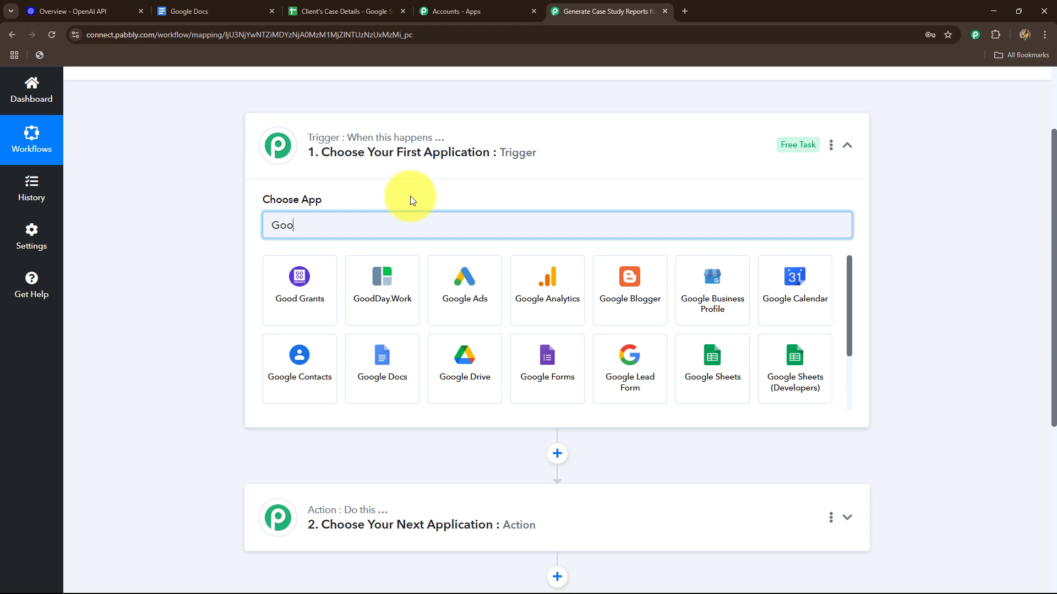
click(710, 366)
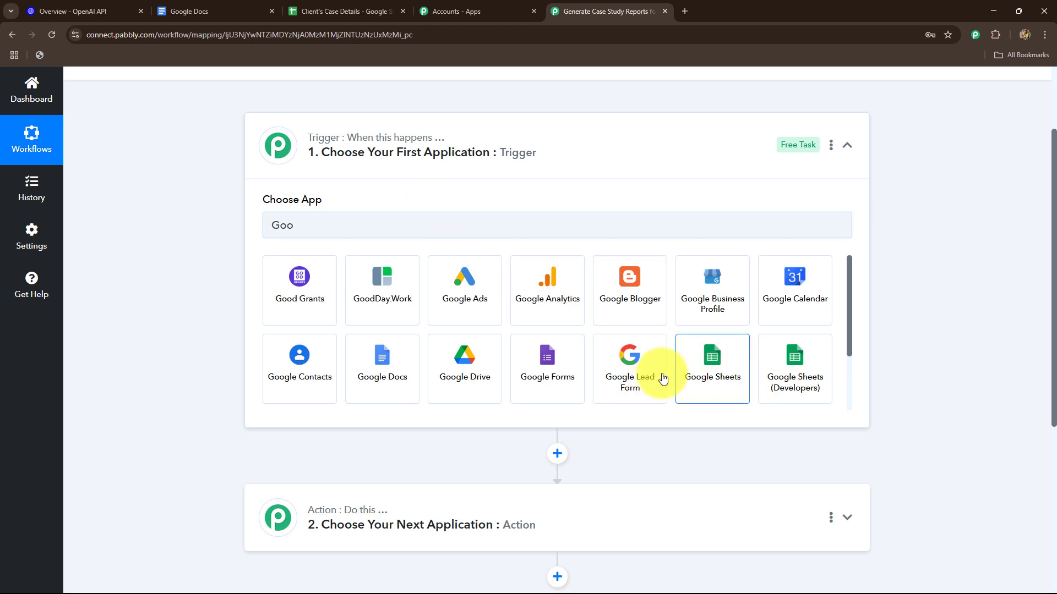
click(290, 284)
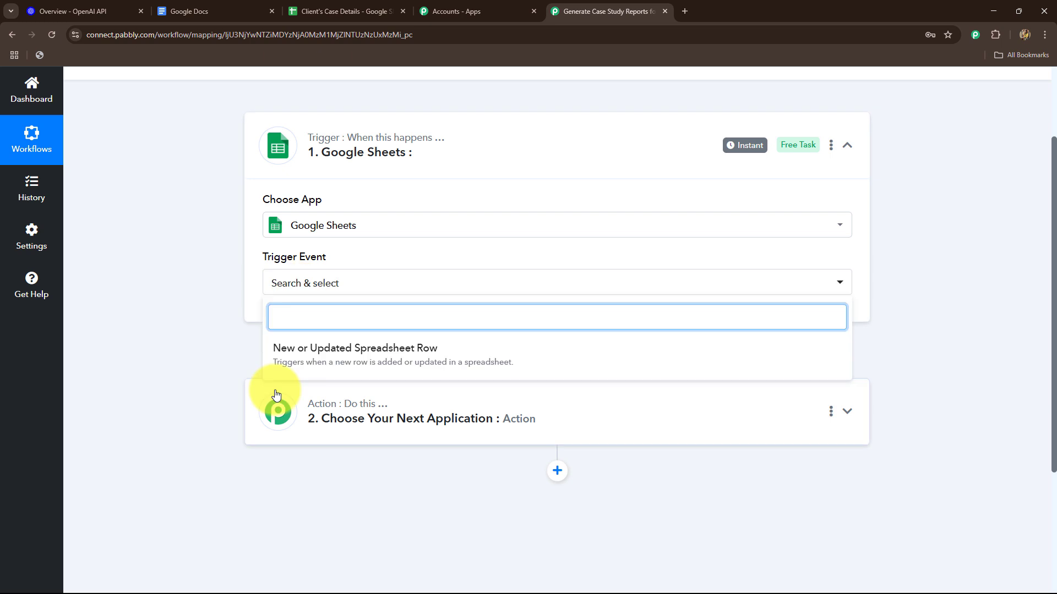
click(314, 357)
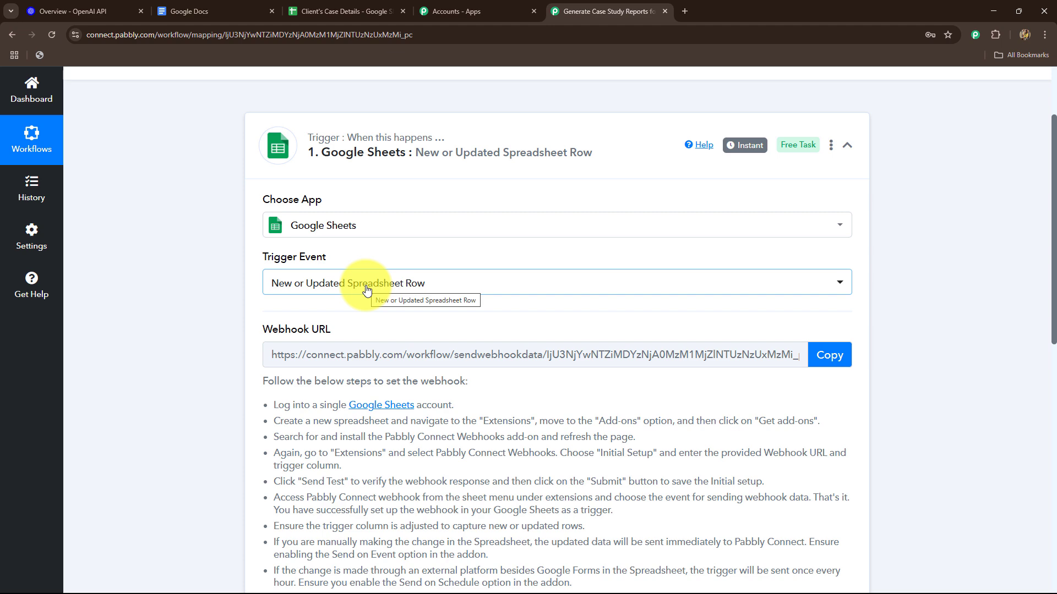
- Read the webhook setup instructions of the Google Sheets trigger and check the Client's Case Details sheet to connect
click(348, 13)
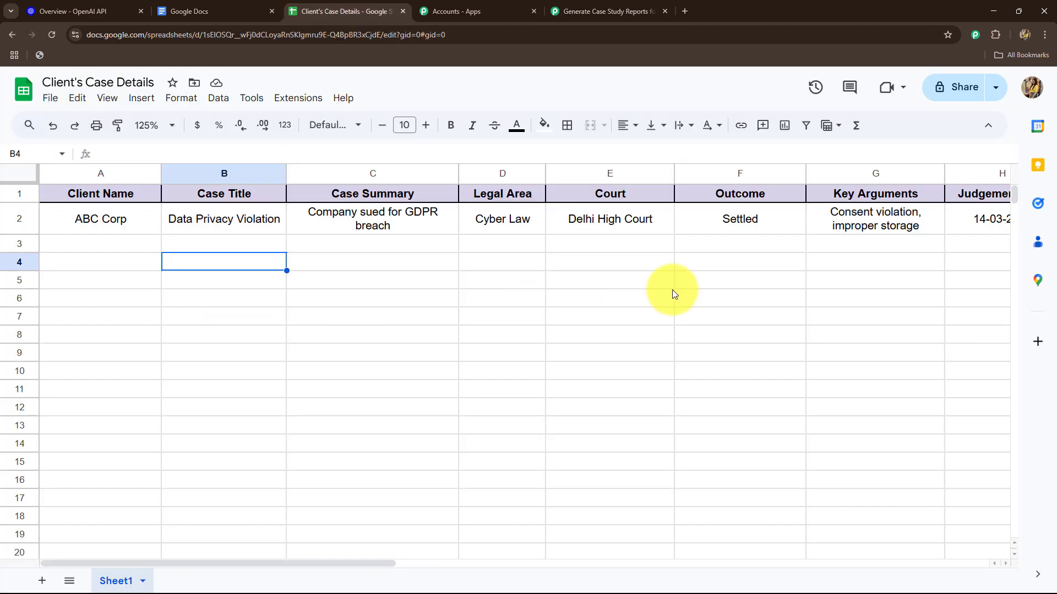
click(604, 4)
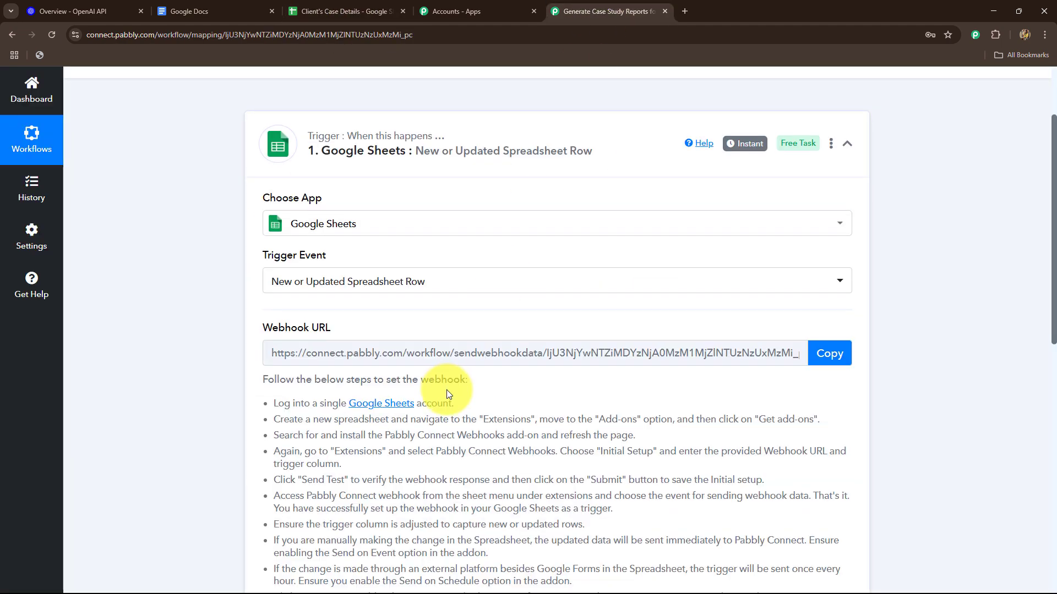
scroll(446, 389, down, 5)
scroll(447, 389, up, 4)
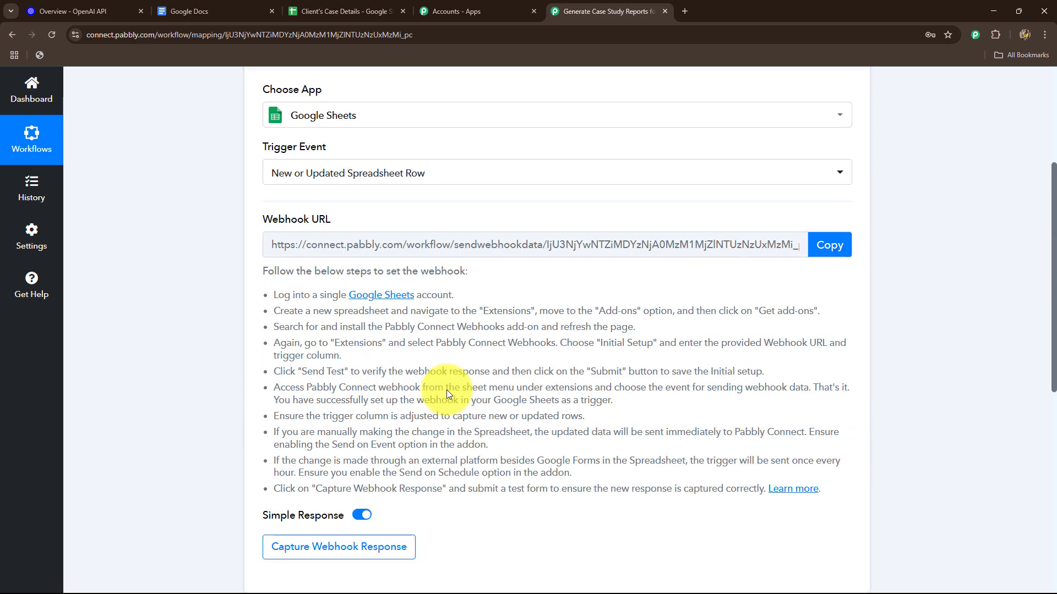
scroll(447, 390, up, 2)
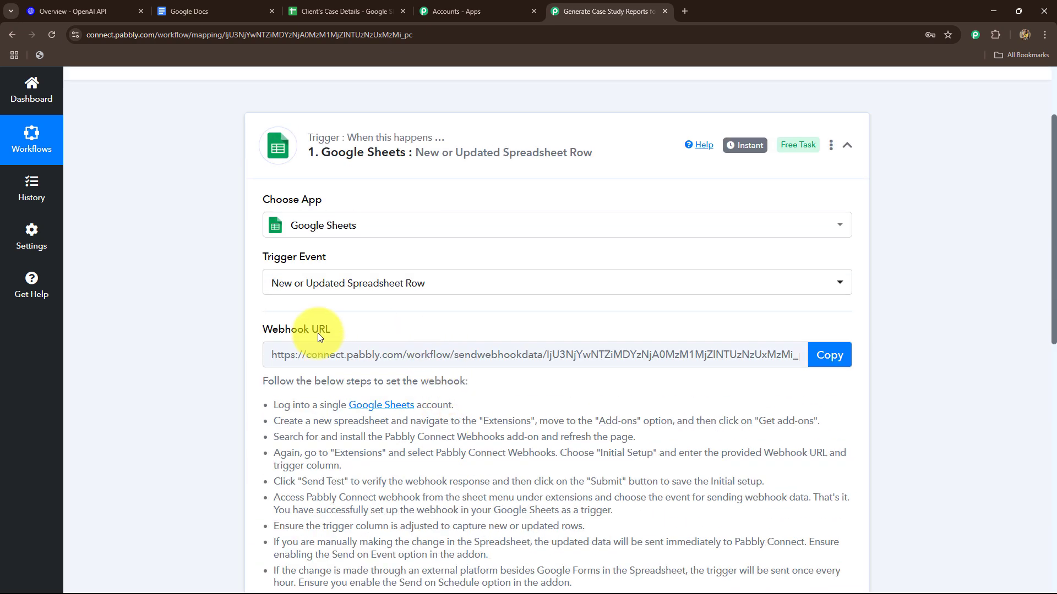
scroll(611, 431, down, 4)
drag(611, 431, 270, 185)
click(189, 253)
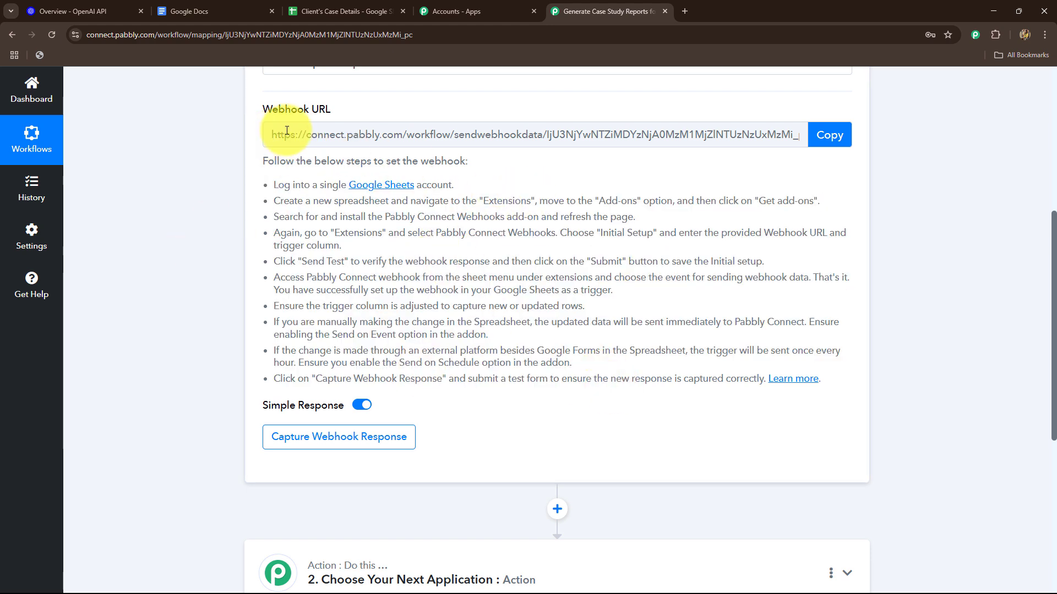
click(353, 10)
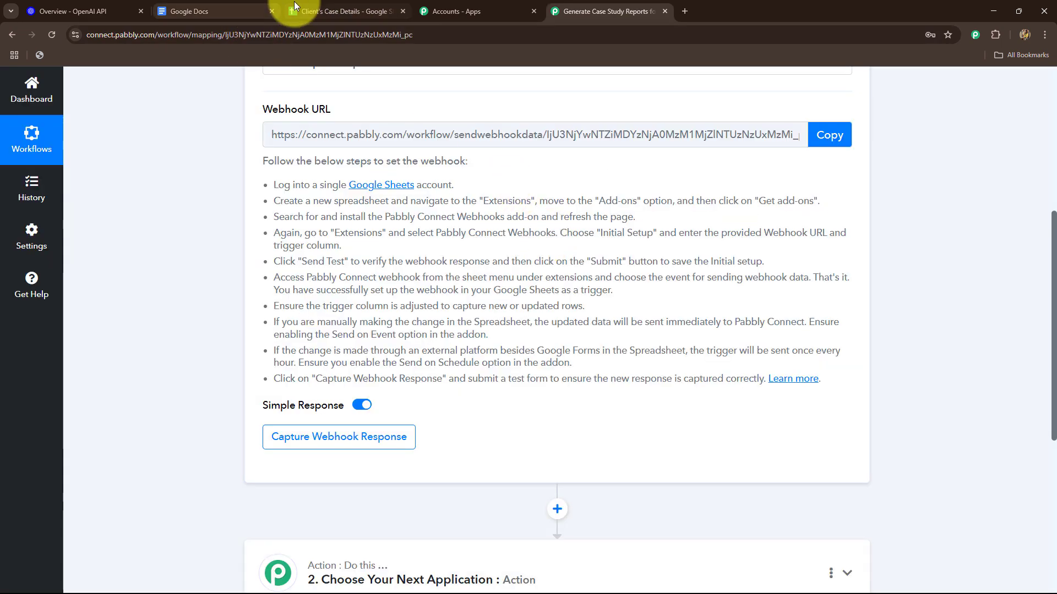
click(309, 9)
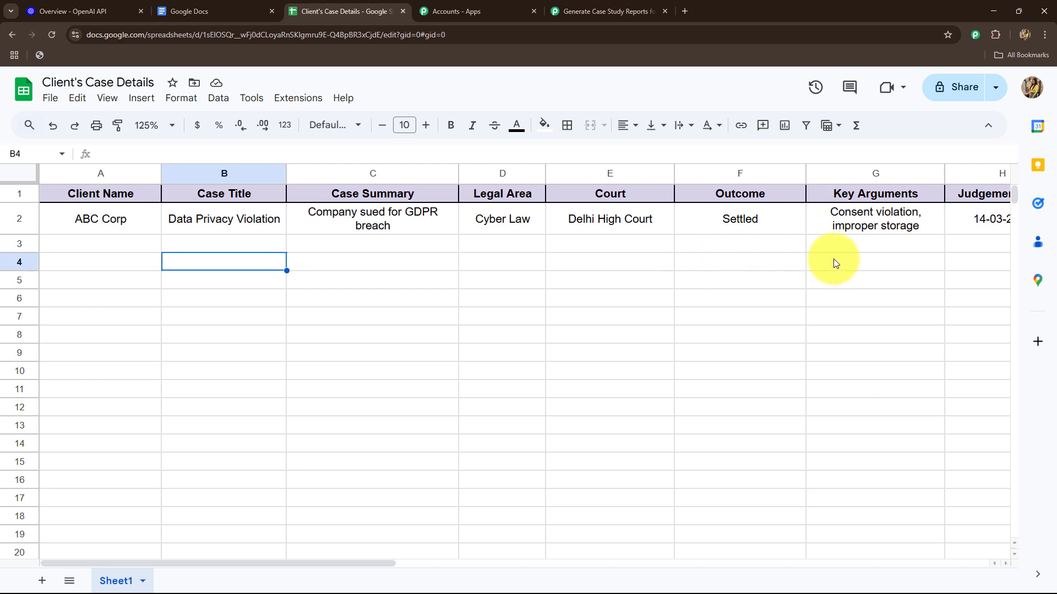
click(622, 11)
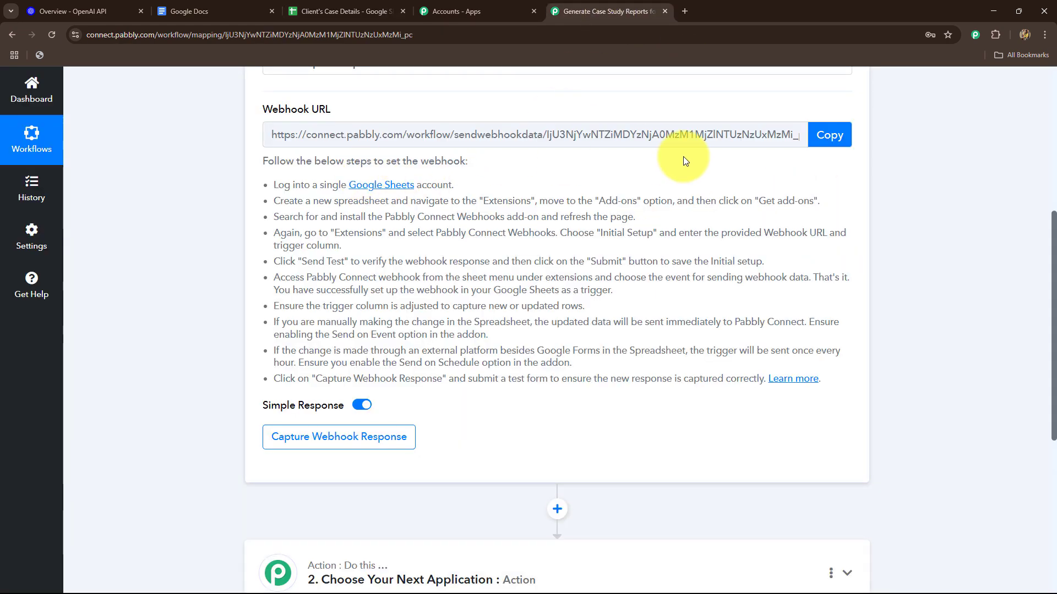
- Copy the trigger's webhook URL and go to the Judgement Date column in the Client's Case Details sheet
click(842, 136)
click(330, 12)
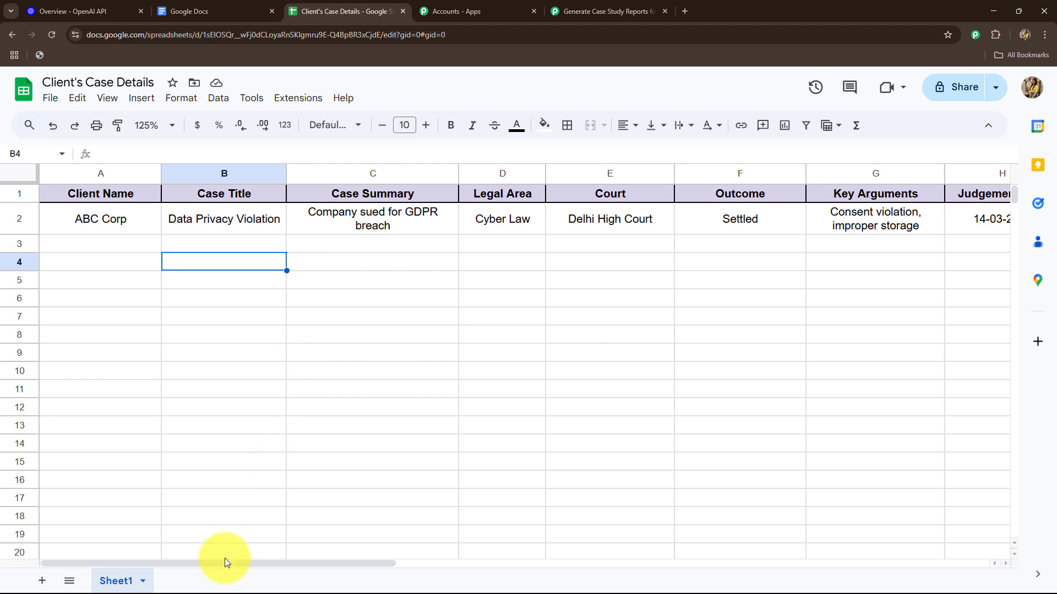
drag(224, 561, 308, 589)
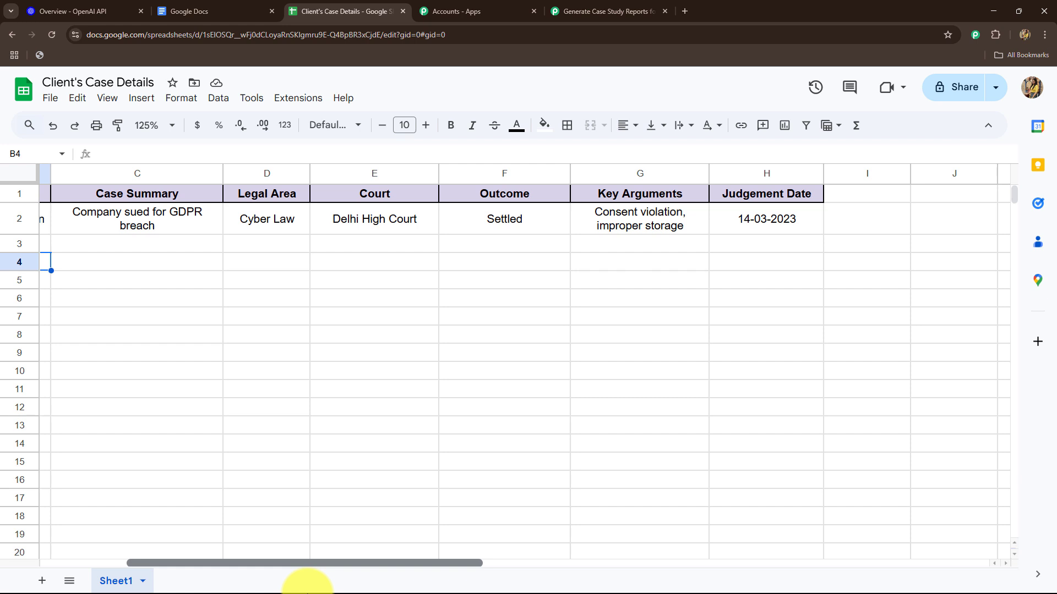
- Search the Google Workspace Marketplace for the Pabbly Connect Webhooks add-on and return to the sheet
drag(307, 591, 307, 590)
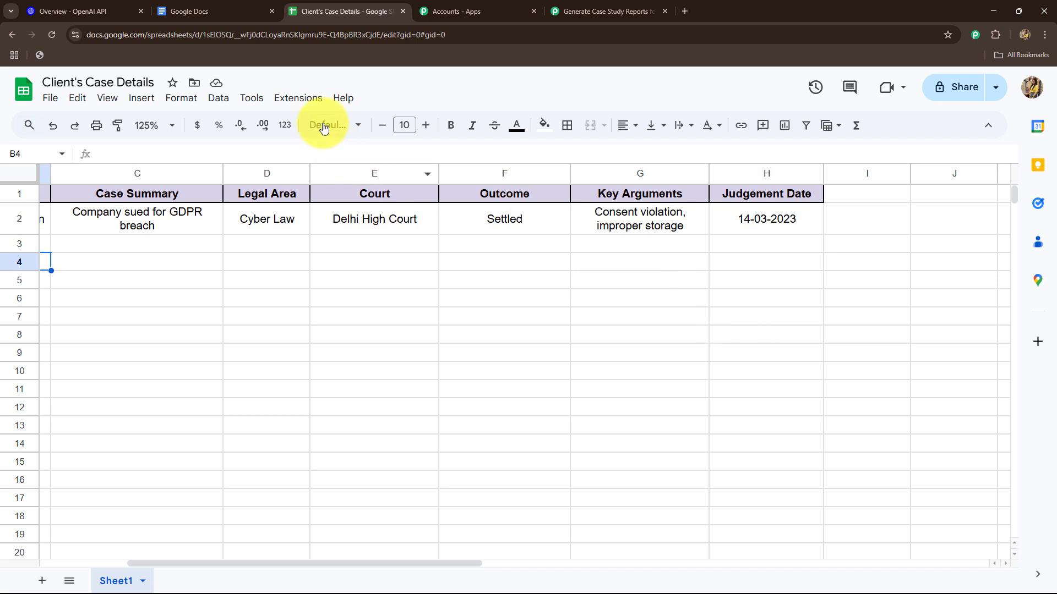
click(298, 100)
mouse_move(305, 126)
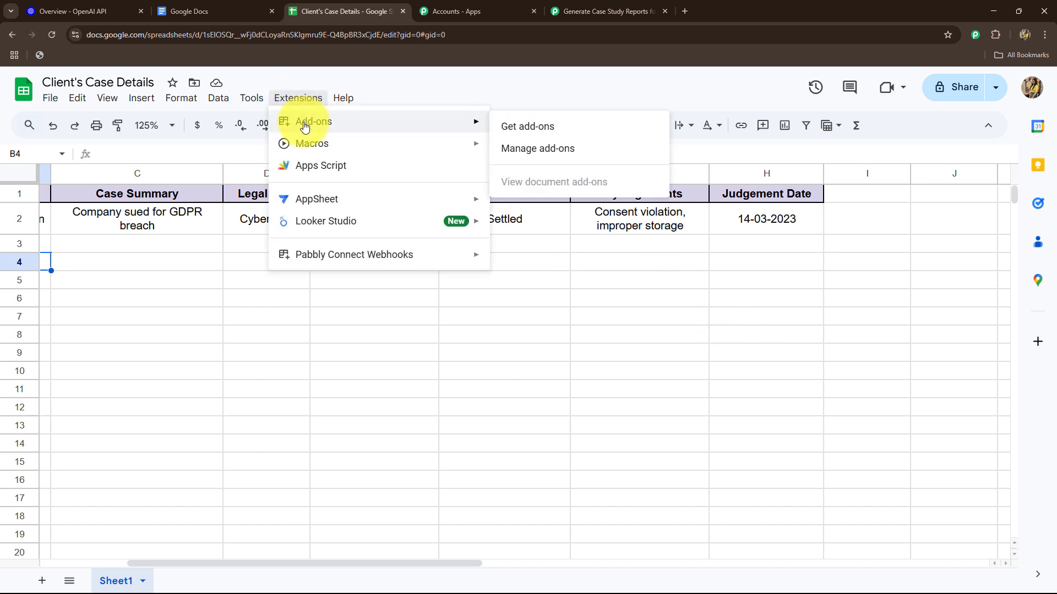
click(503, 126)
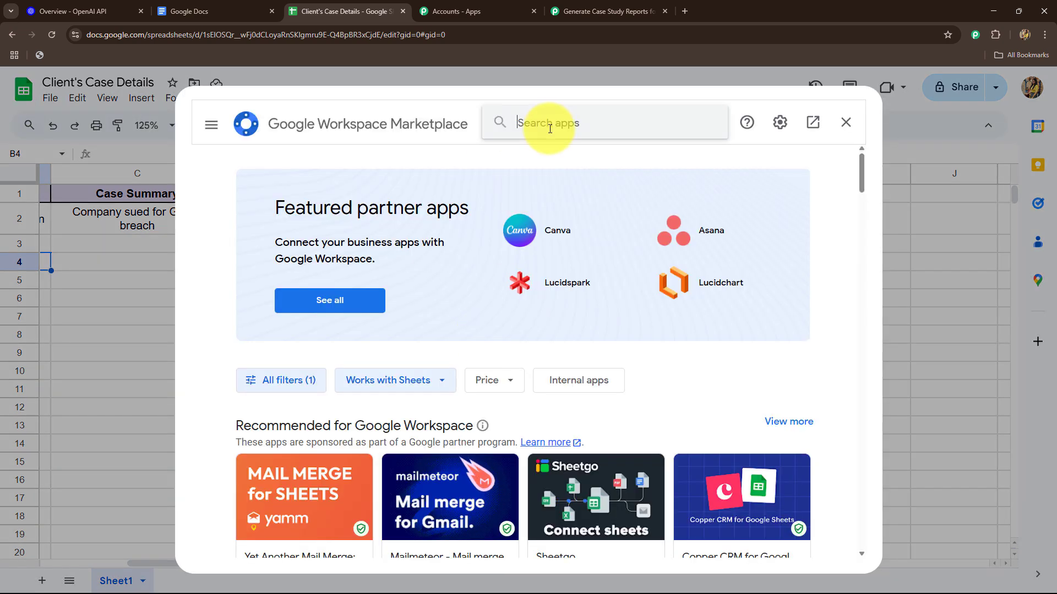
click(550, 128)
text(Pabb)
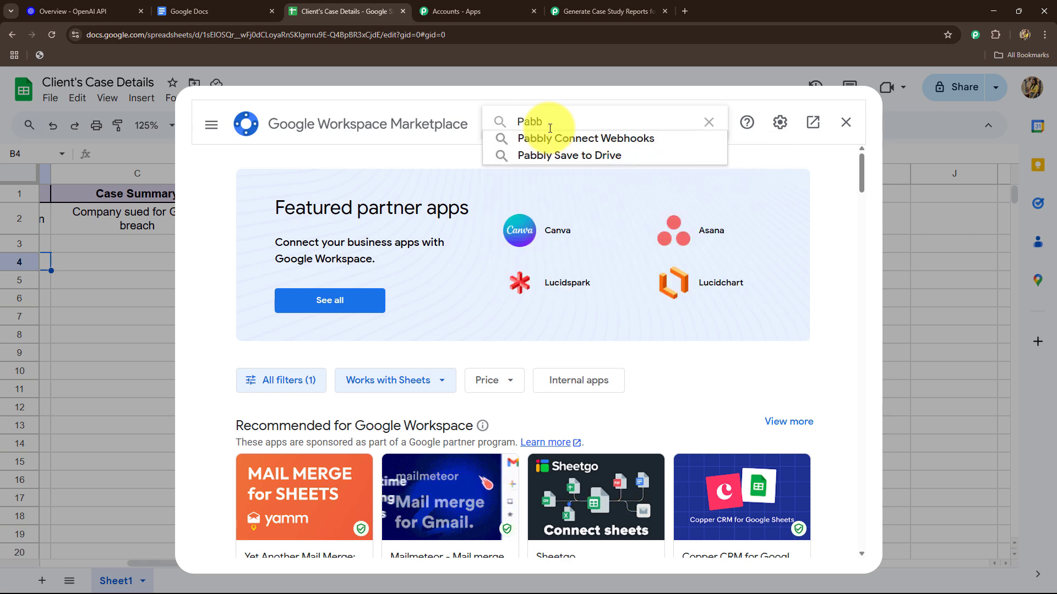
click(541, 138)
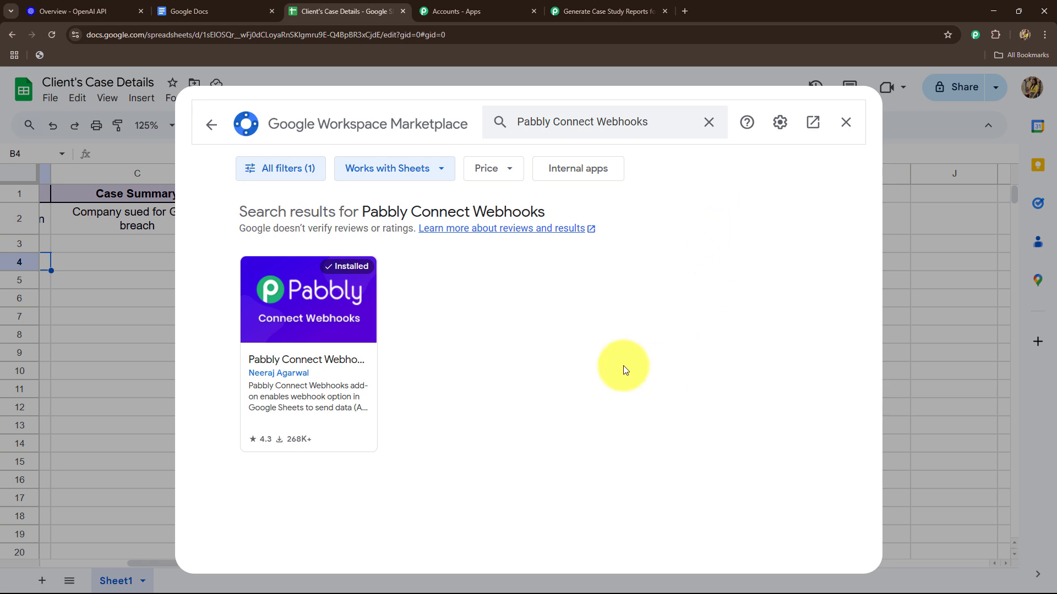
click(846, 122)
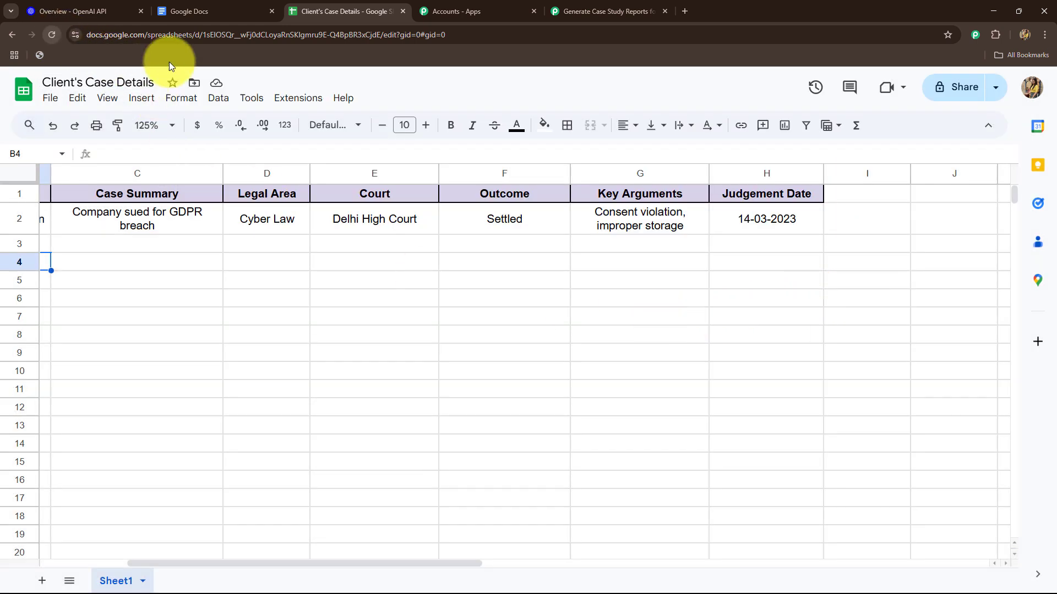
- Fill in the Pabbly Connect Webhooks initial setup for Sheet1 with the trigger's webhook URL and trigger column H
click(292, 104)
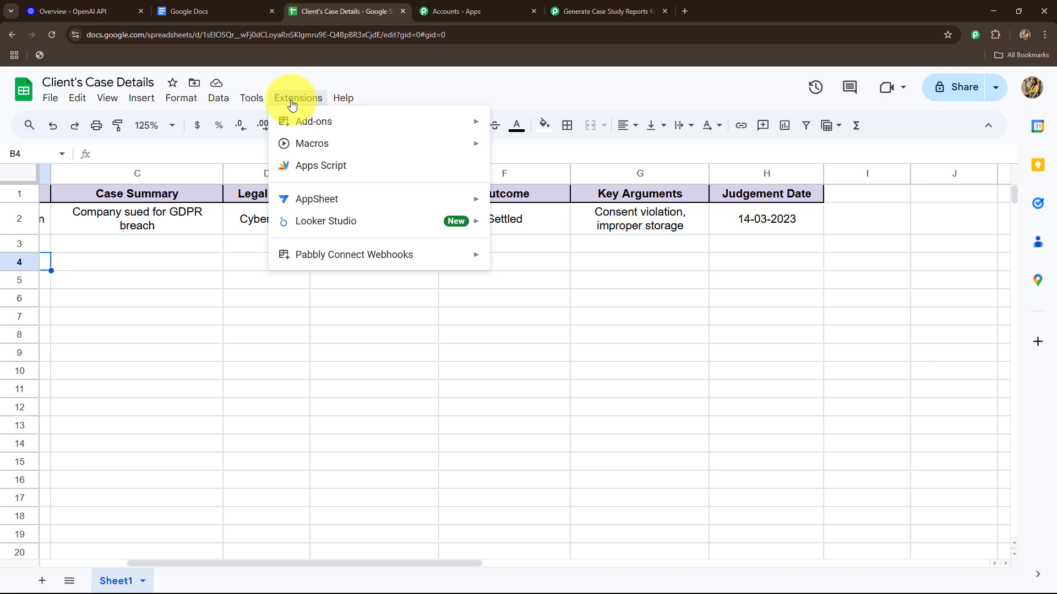
mouse_move(323, 255)
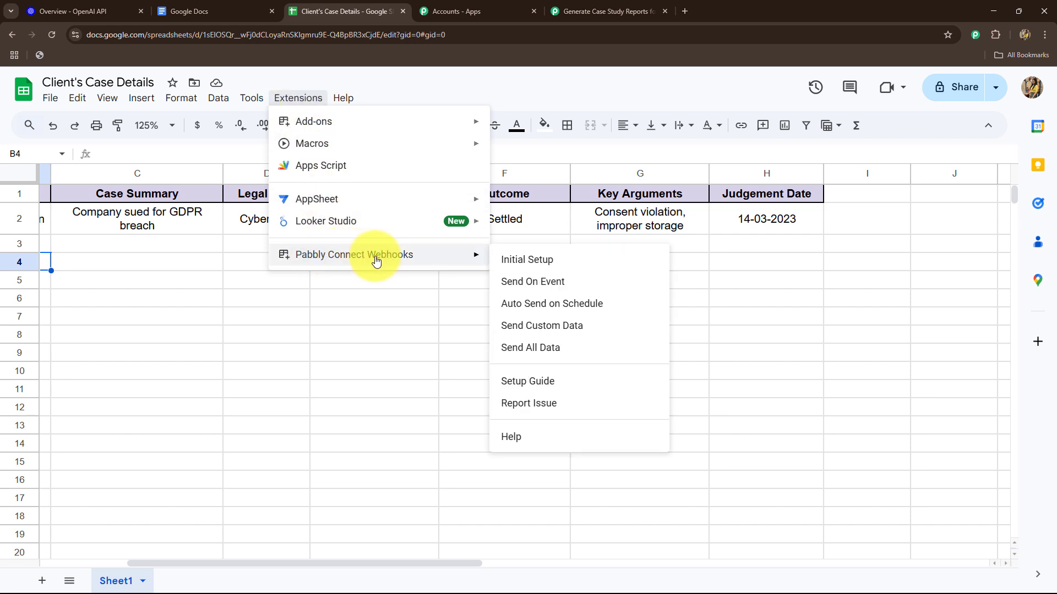
click(504, 260)
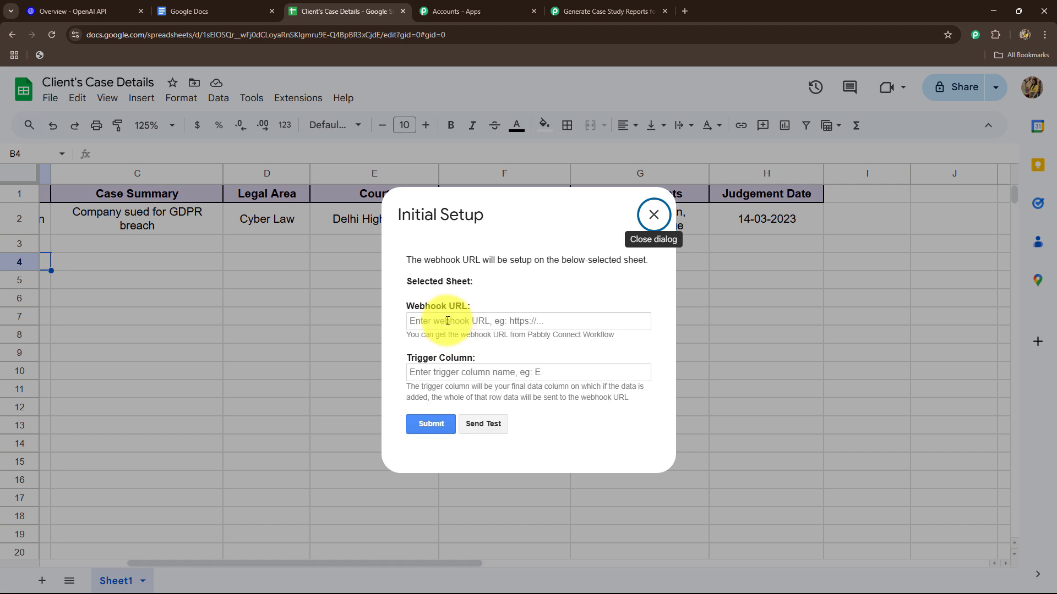
click(447, 320)
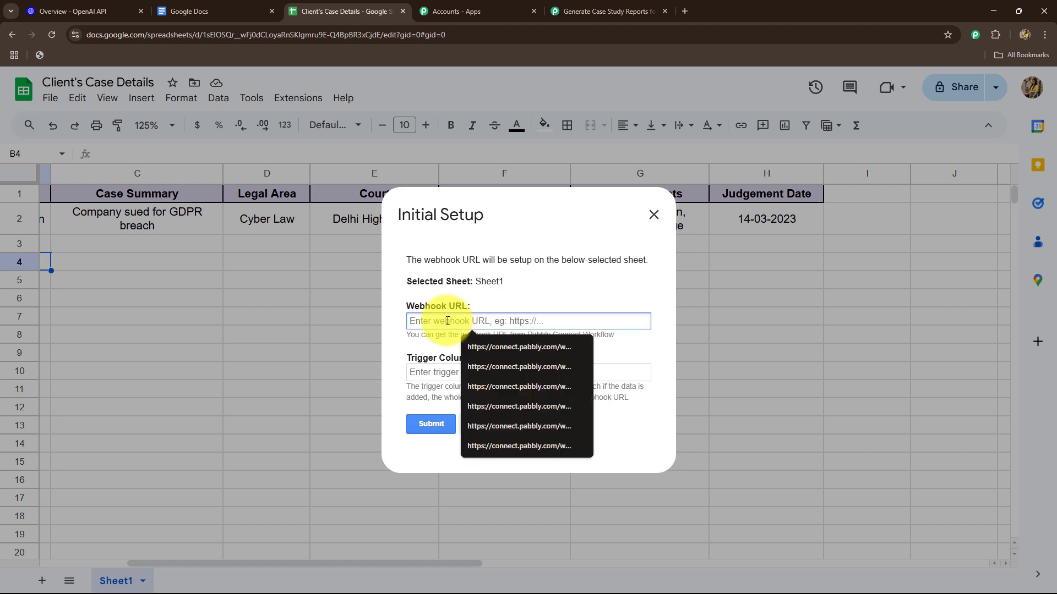
key(Down)
key(Return)
click(436, 371)
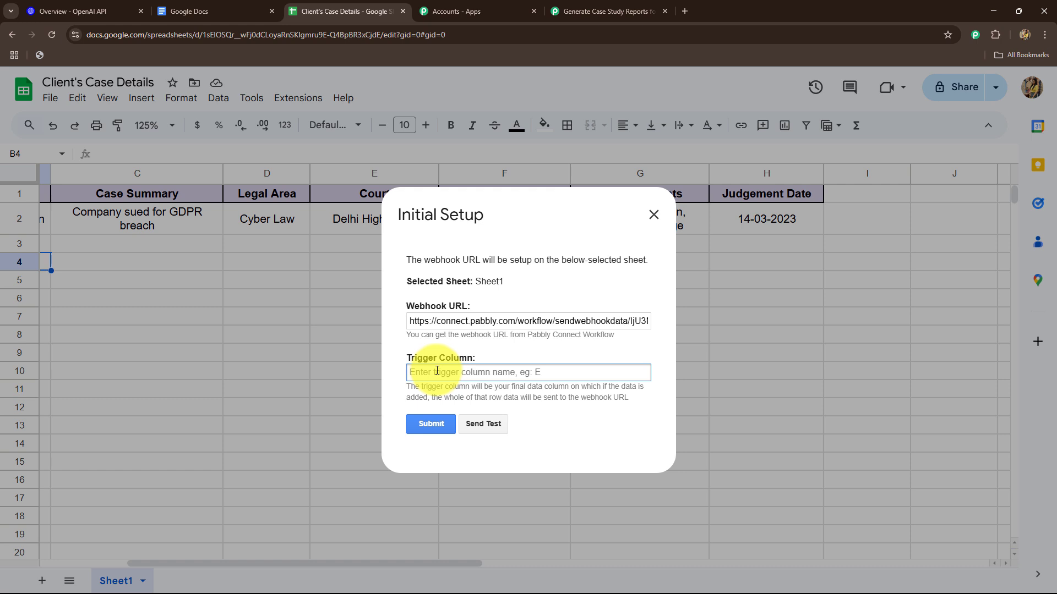
text(H)
- Send the test data to the webhook and submit the initial setup
click(478, 427)
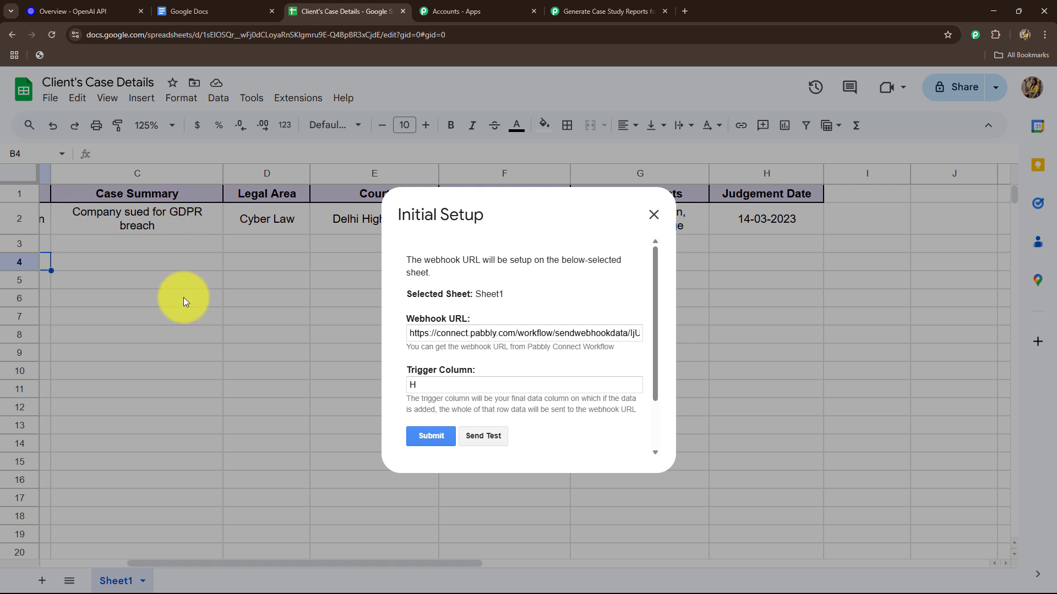
scroll(477, 374, down, 1)
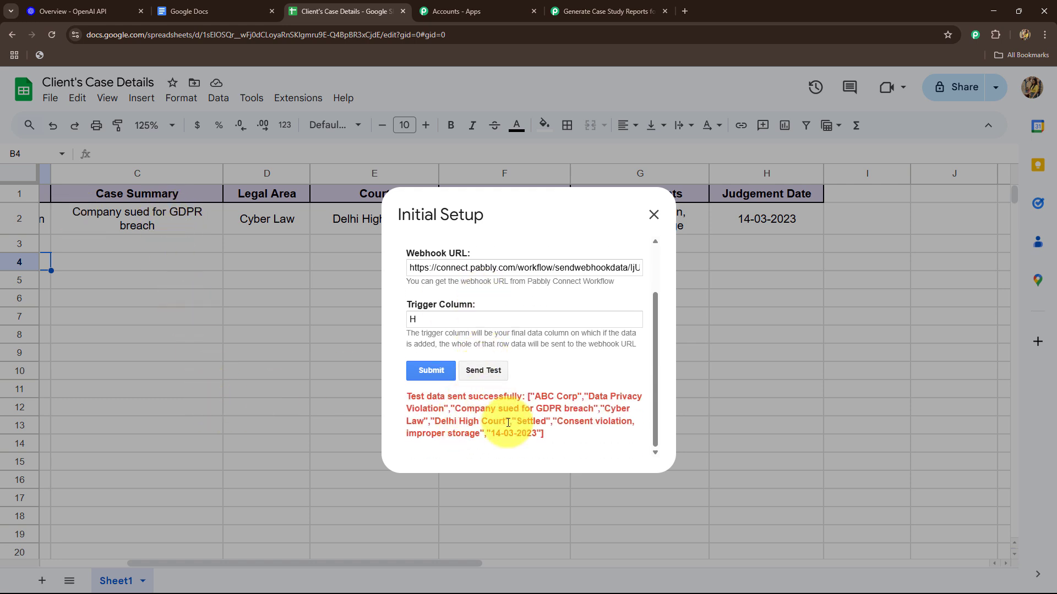
scroll(520, 374, up, 1)
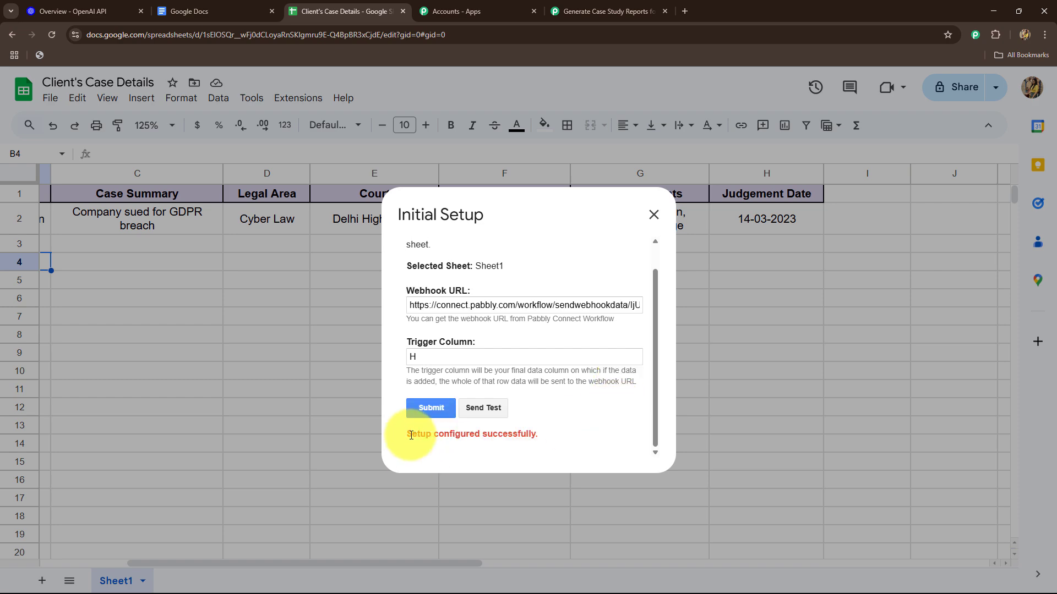
drag(412, 434, 537, 433)
click(654, 212)
- Examine the webhook response captured by the Google Sheets trigger and compare it with the case row in the Client's Case Details sheet
click(570, 9)
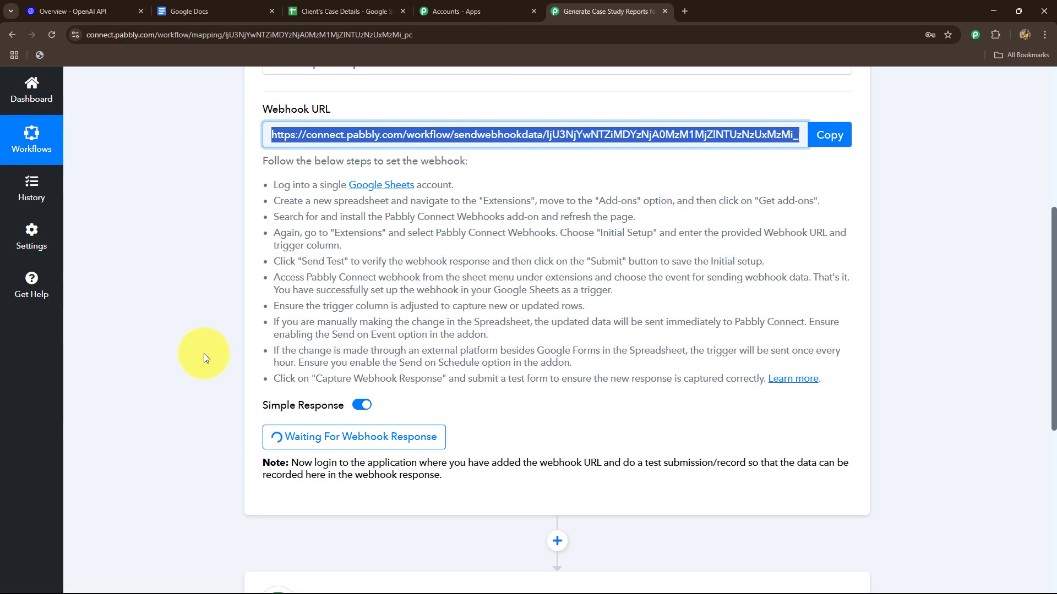
scroll(204, 353, down, 6)
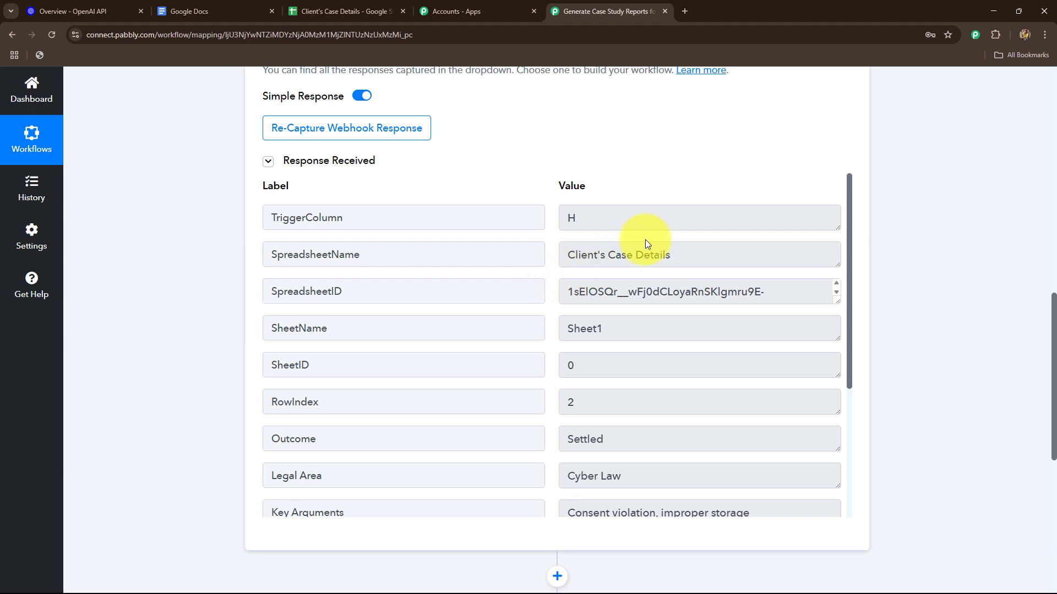
scroll(666, 448, down, 3)
scroll(662, 448, up, 4)
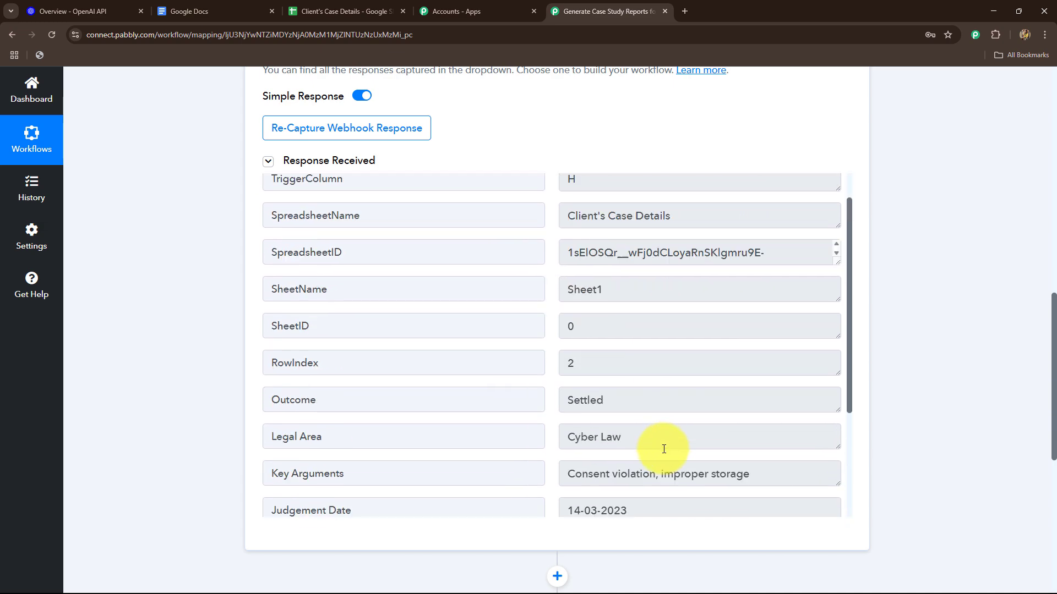
click(326, 11)
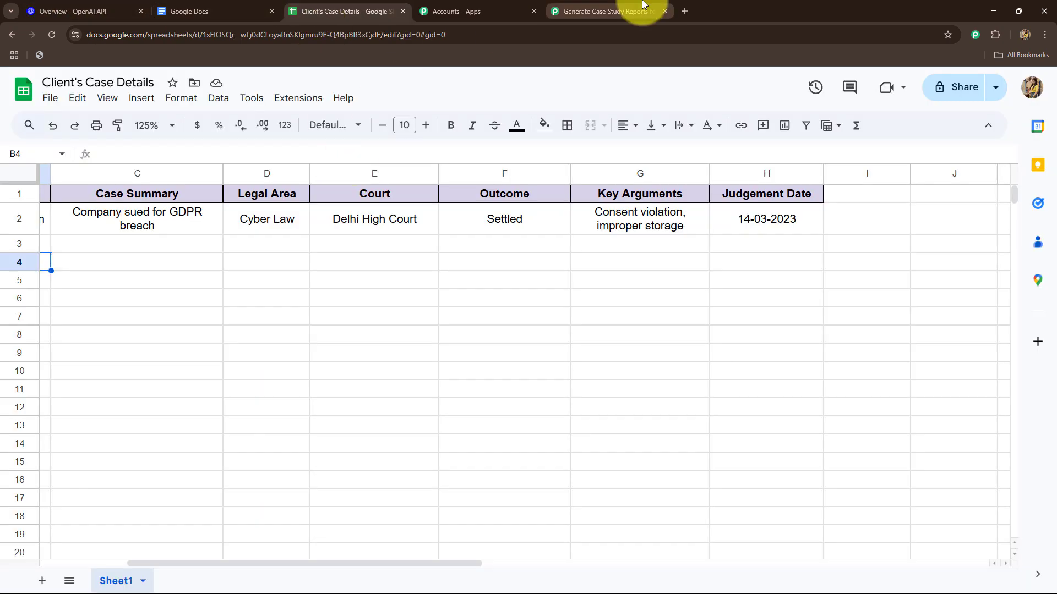
click(606, 11)
double_click(571, 218)
click(746, 259)
scroll(721, 297, down, 1)
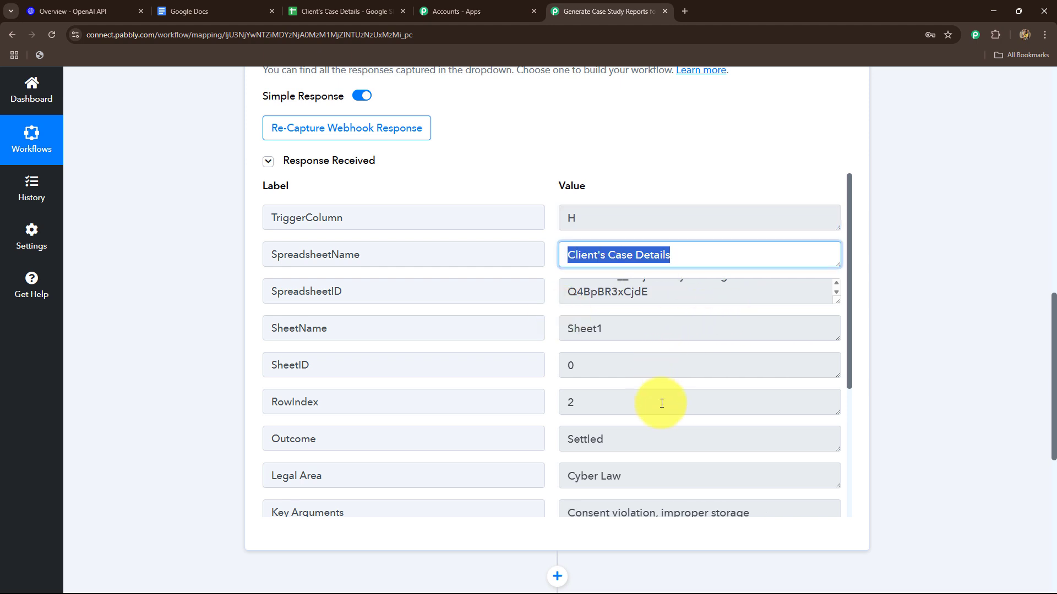
scroll(662, 400, down, 3)
click(580, 193)
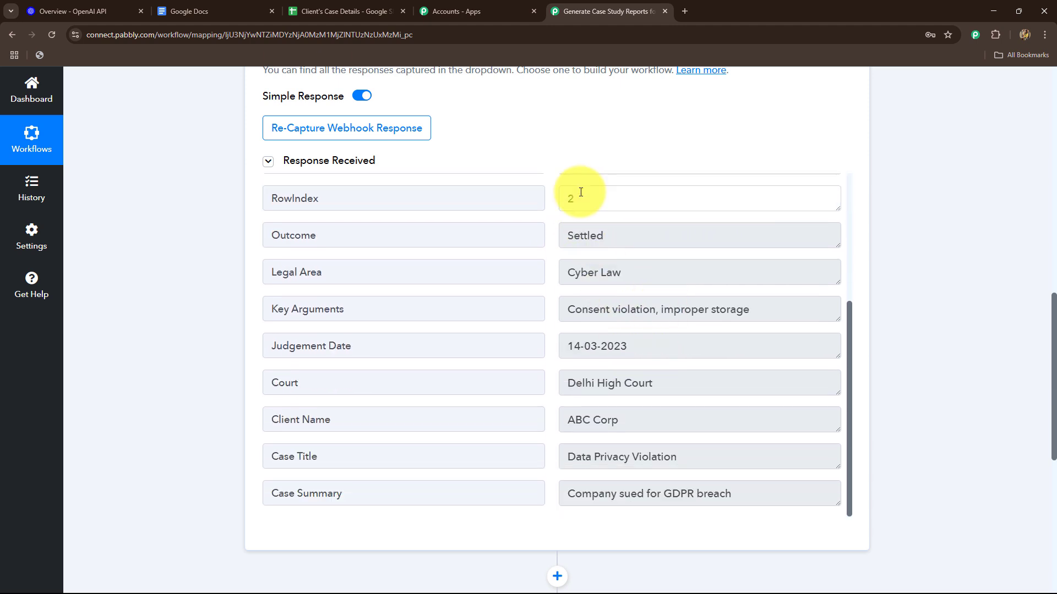
click(606, 239)
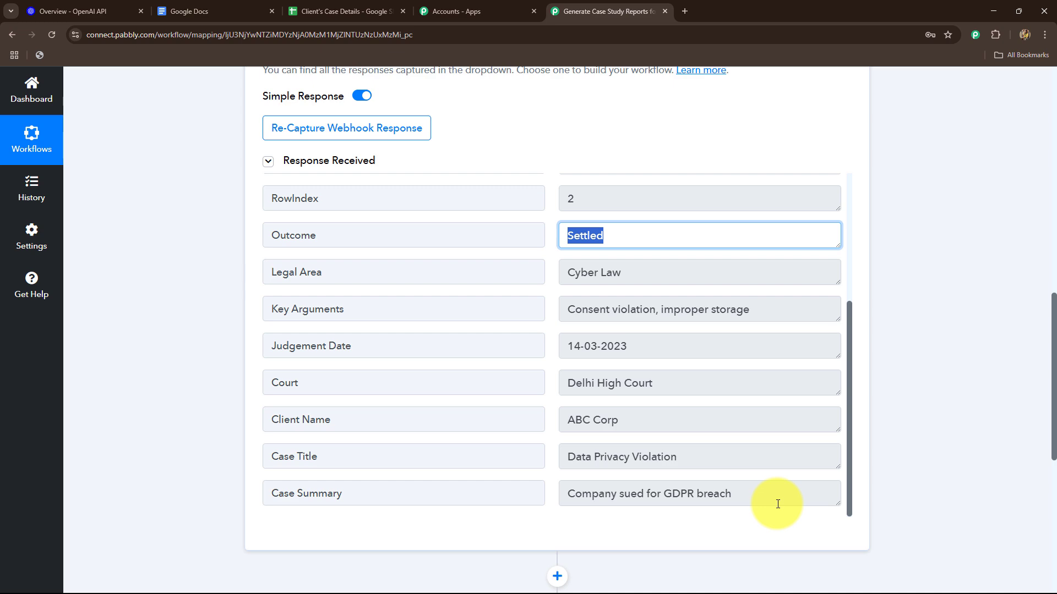
- Set the workflow's action step to OpenAI (ChatGPT, DALL-E, Whisper) with the event ChatGPT
scroll(918, 388, down, 7)
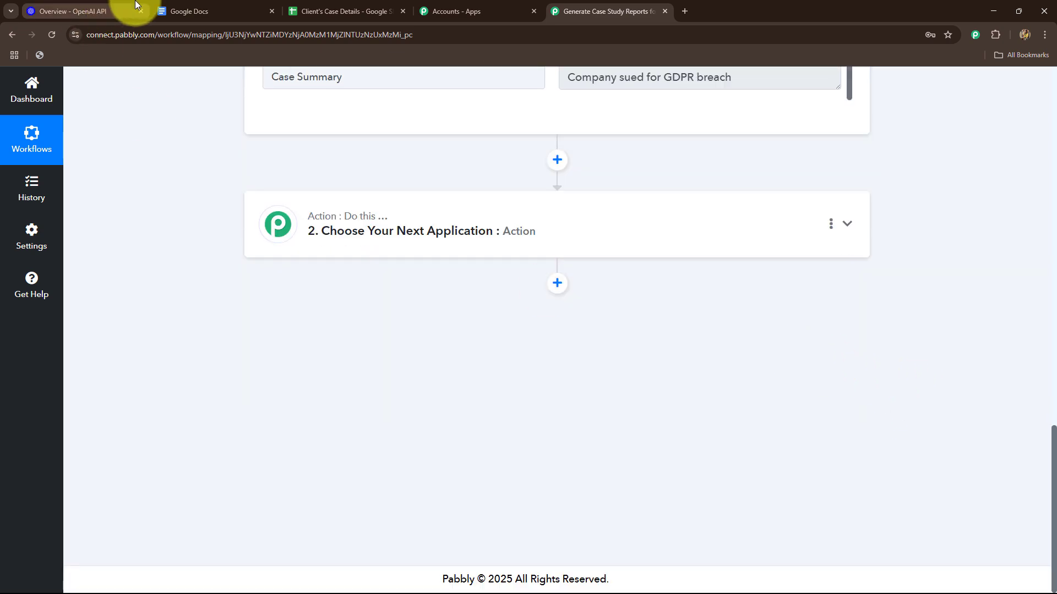
click(88, 11)
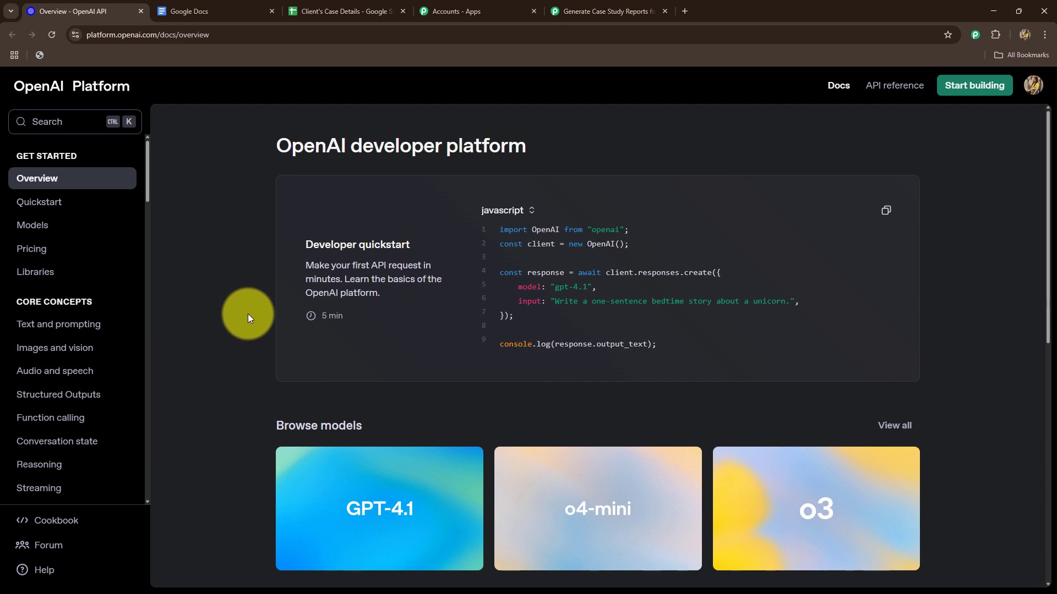
click(606, 11)
click(354, 224)
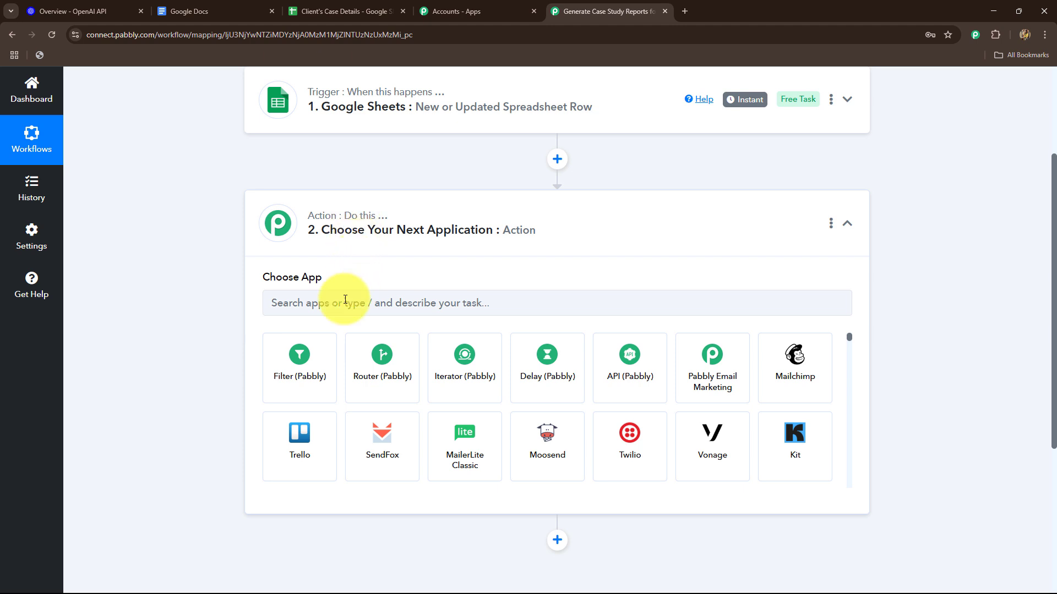
click(329, 309)
text(Oe)
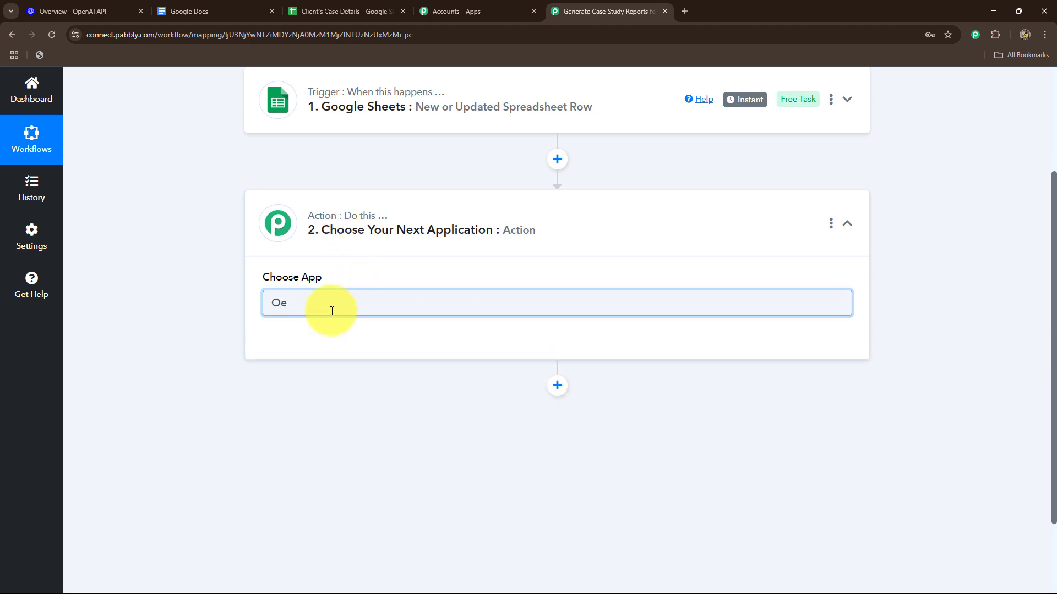
key(BackSpace)
text(pe)
click(362, 356)
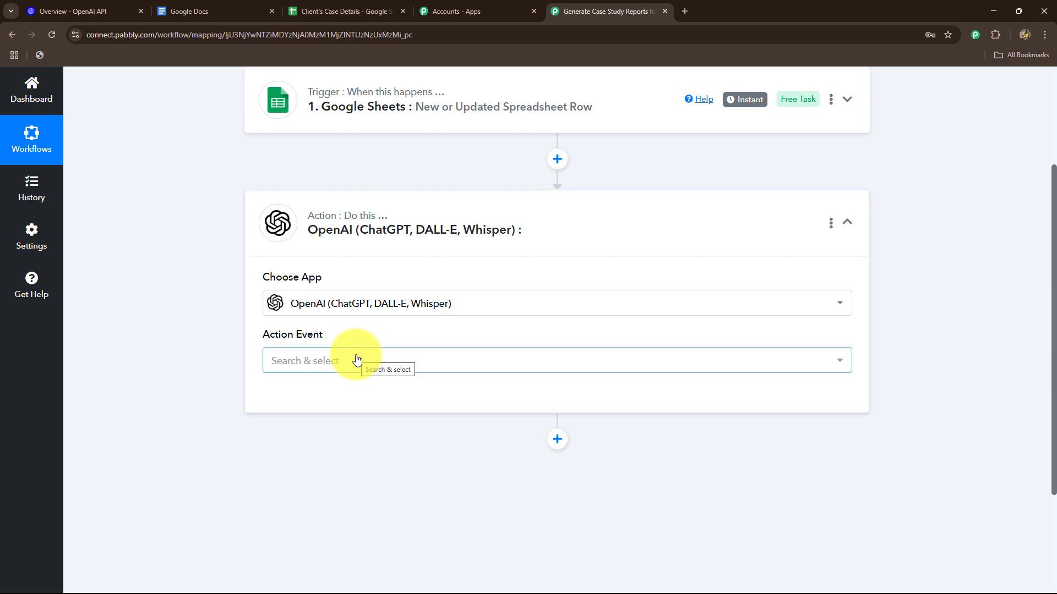
click(345, 361)
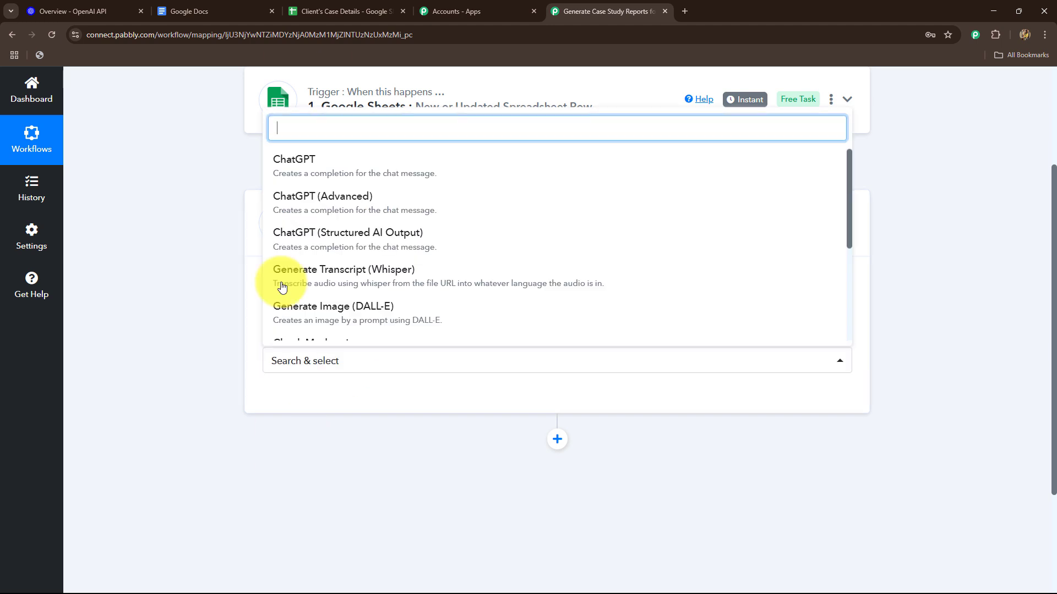
click(294, 165)
- Start a new OpenAI connection for the ChatGPT action and open the OpenAI API Keys page
click(297, 399)
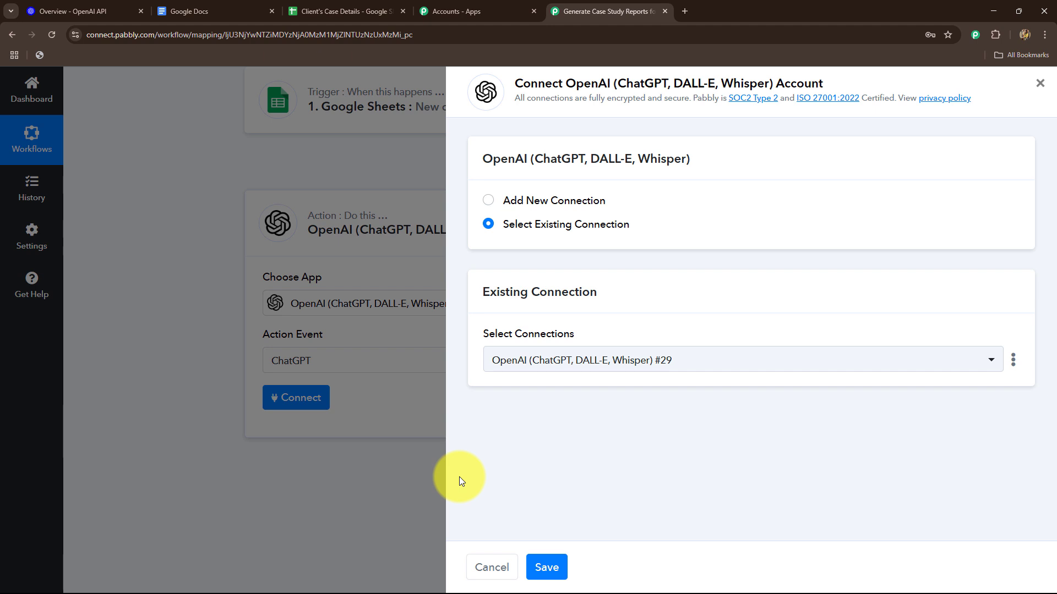
click(487, 202)
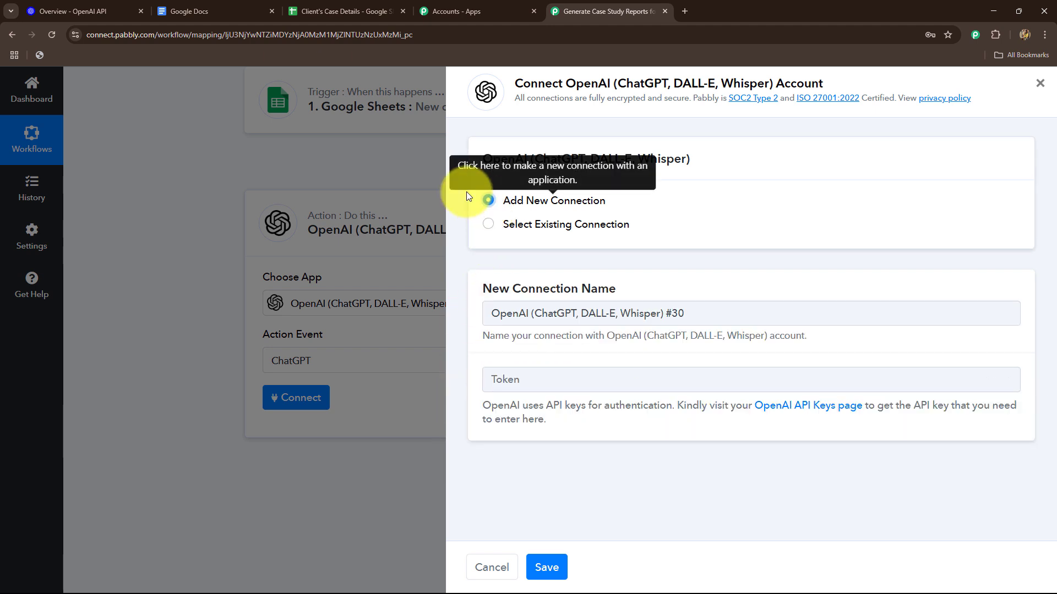
click(108, 12)
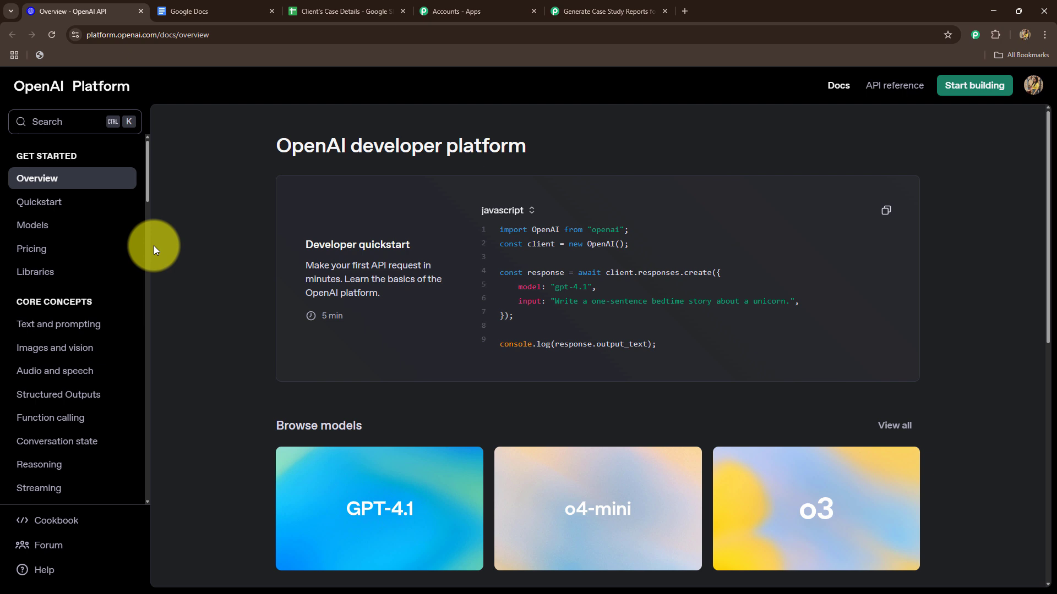
click(563, 17)
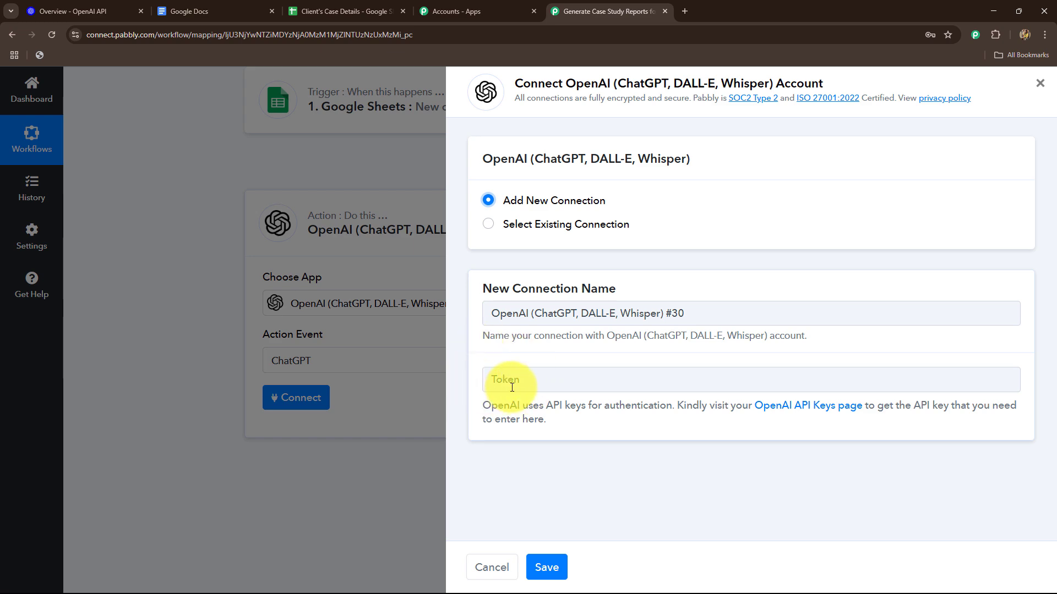
click(771, 408)
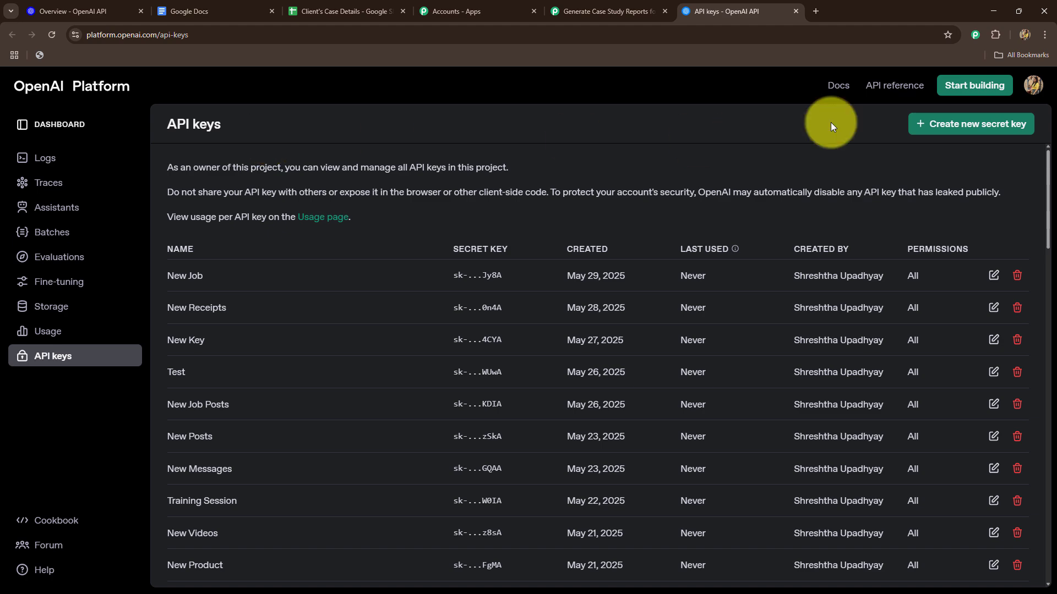
- Create a new OpenAI secret key named Case Study in the Default project with All permissions
click(936, 124)
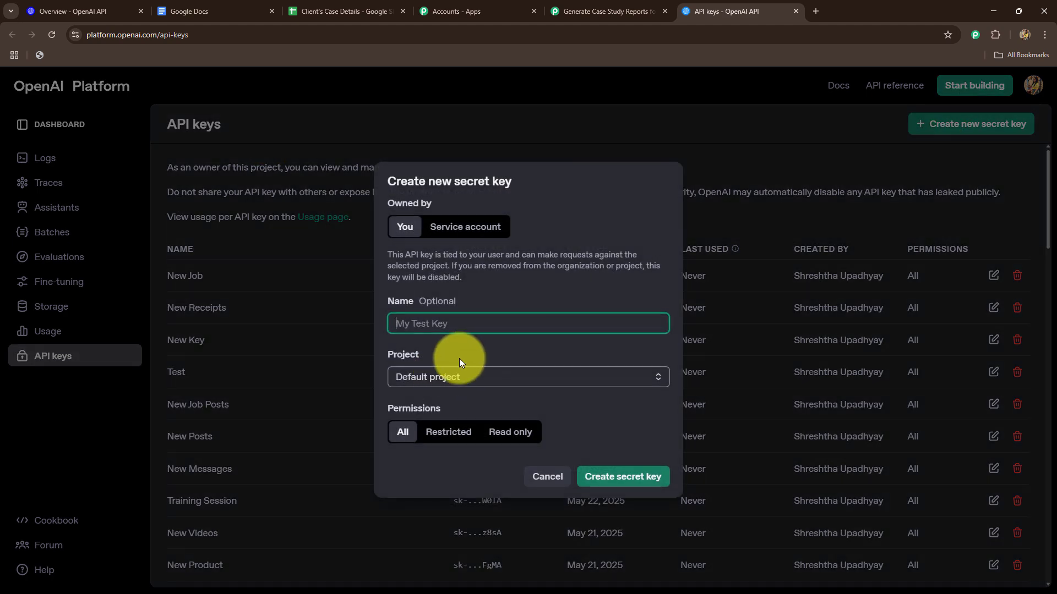
text(Case S)
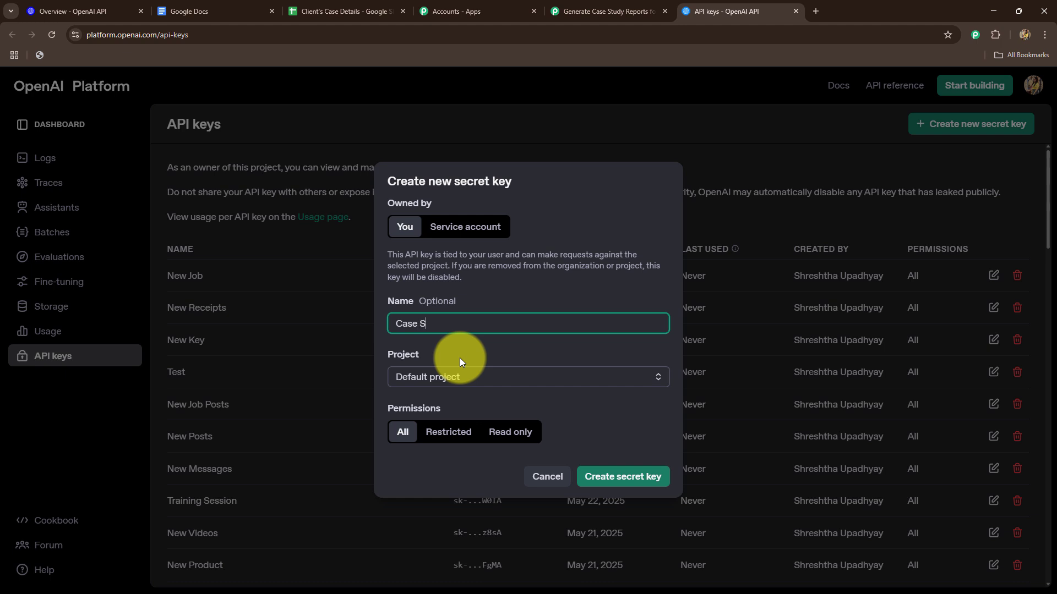
text(tudy)
click(457, 377)
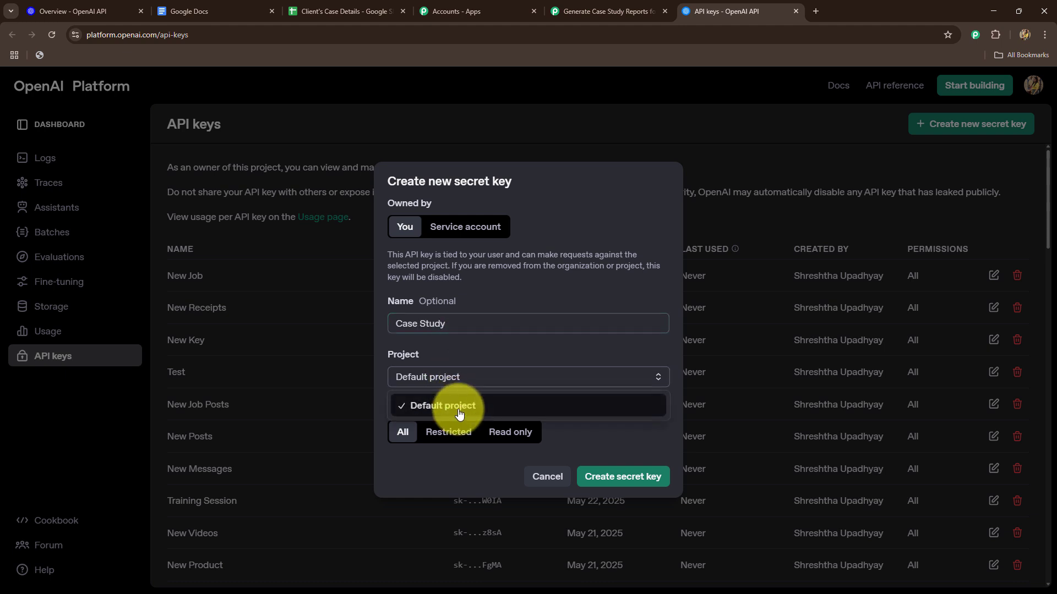
click(437, 476)
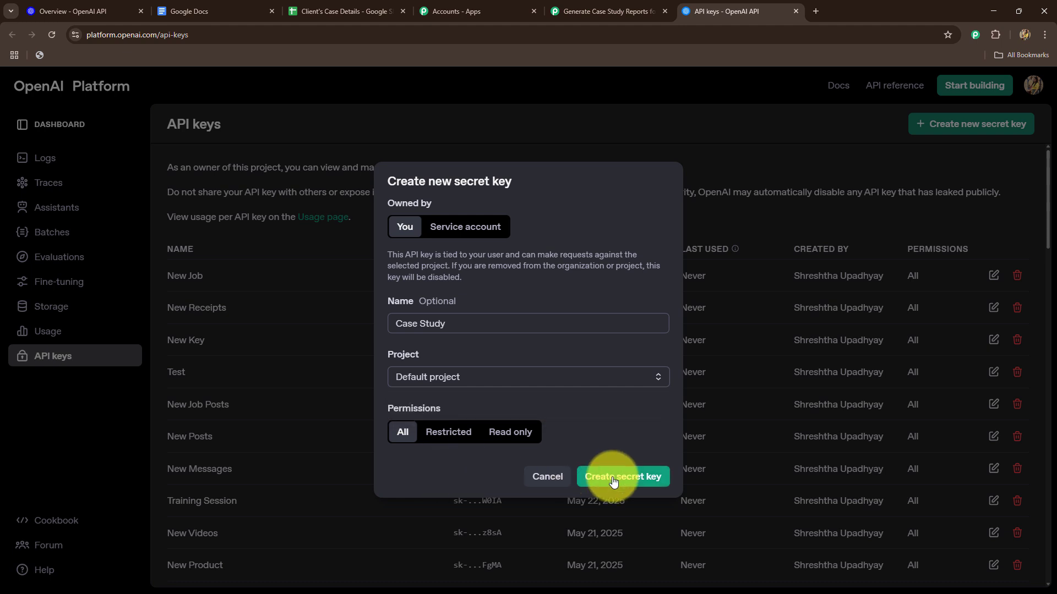
click(612, 481)
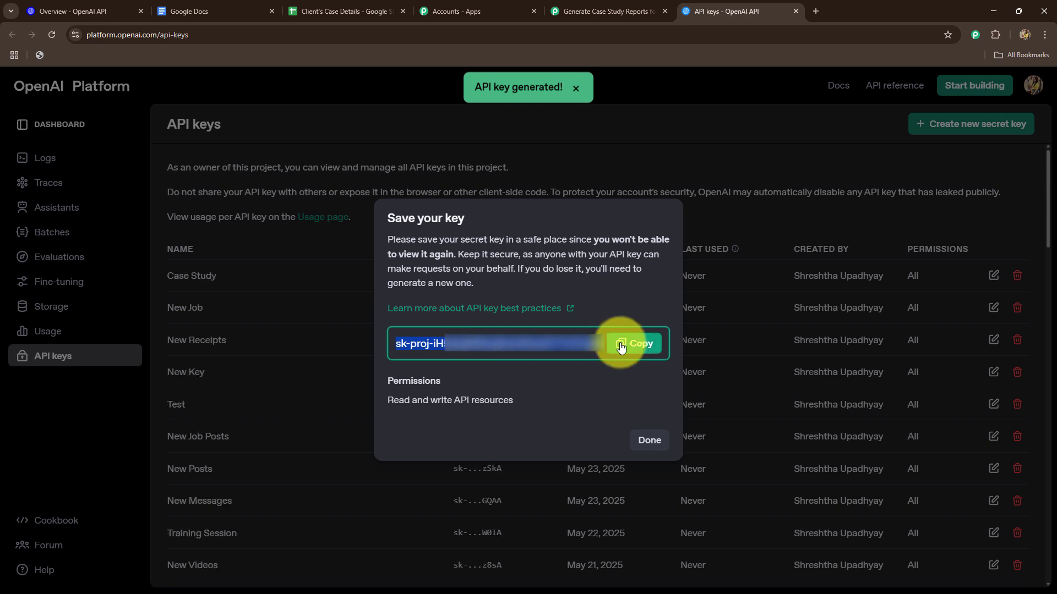
- Copy the new secret key and paste the API key into the Token field of the new OpenAI connection in Pabbly Connect
click(633, 344)
click(605, 11)
click(505, 383)
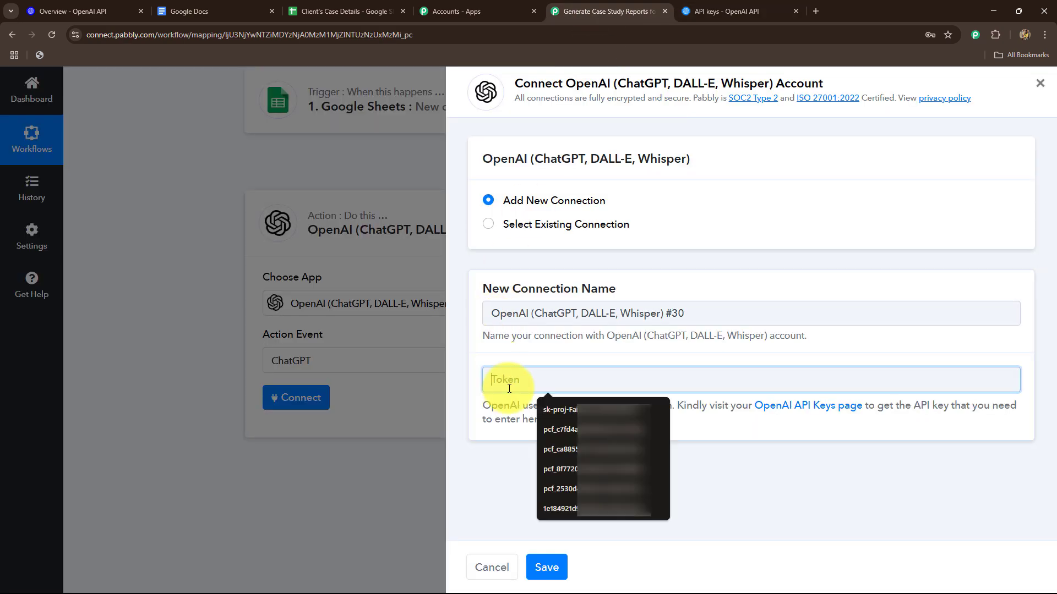
key(ctrl+v)
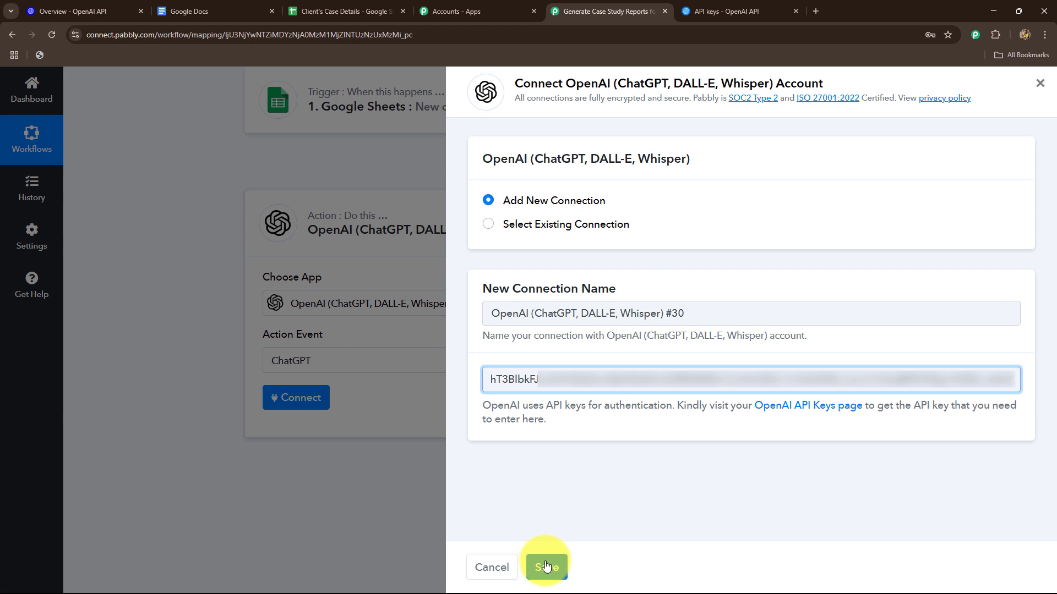
- Connect the ChatGPT action through the existing connection OpenAI (ChatGPT, DALL-E, Whisper) #29 and choose gpt-4o-mini as the AI model
click(488, 224)
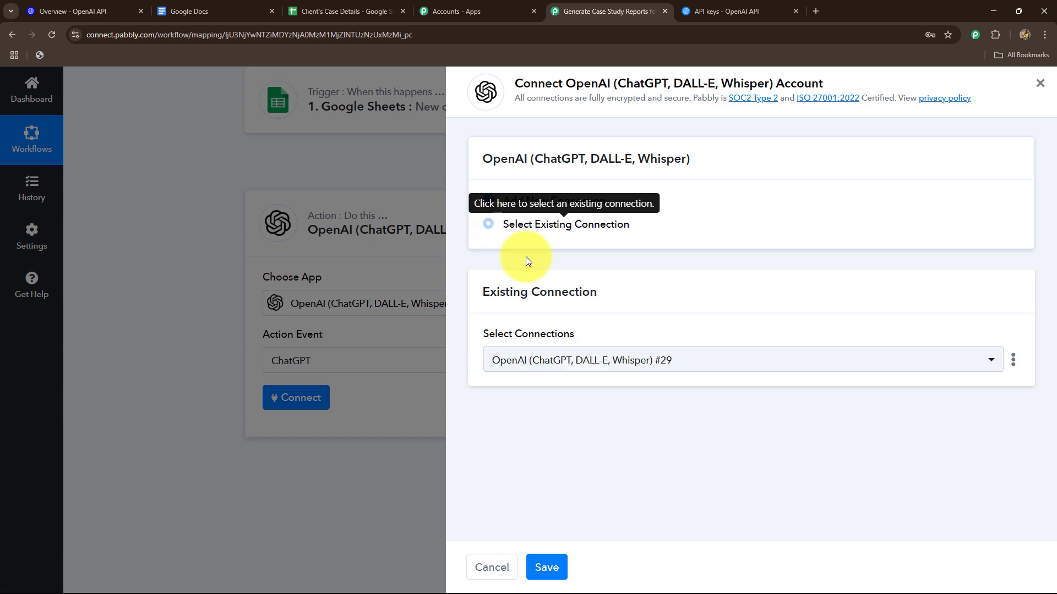
click(551, 567)
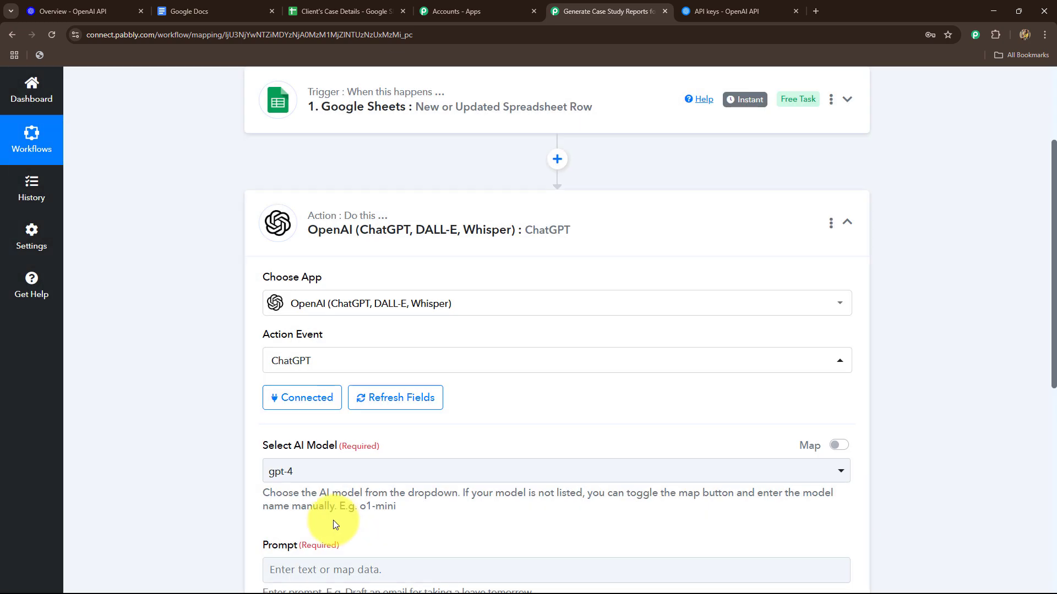
scroll(332, 503, down, 6)
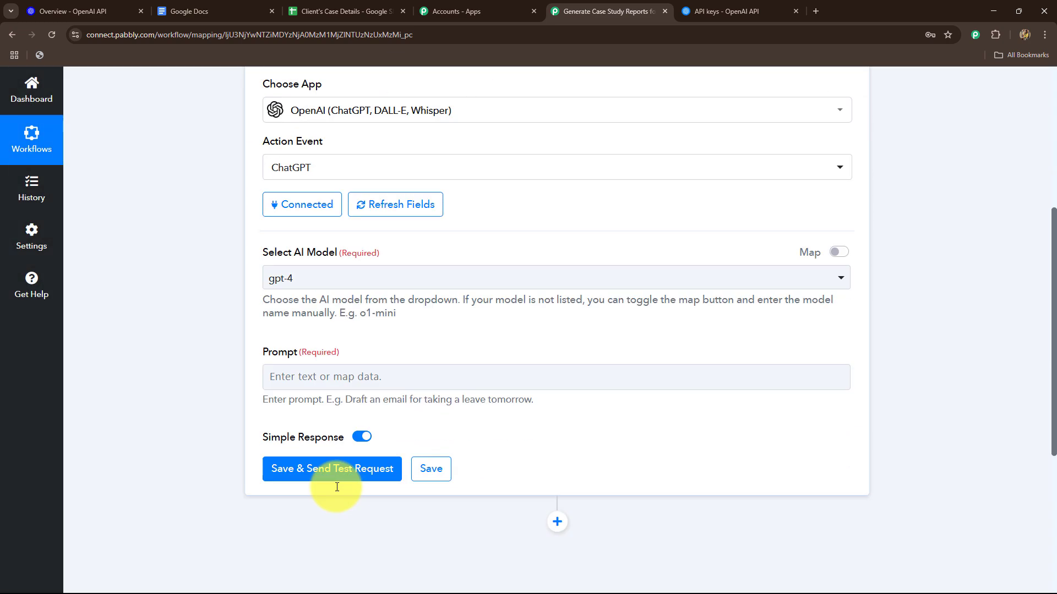
click(307, 142)
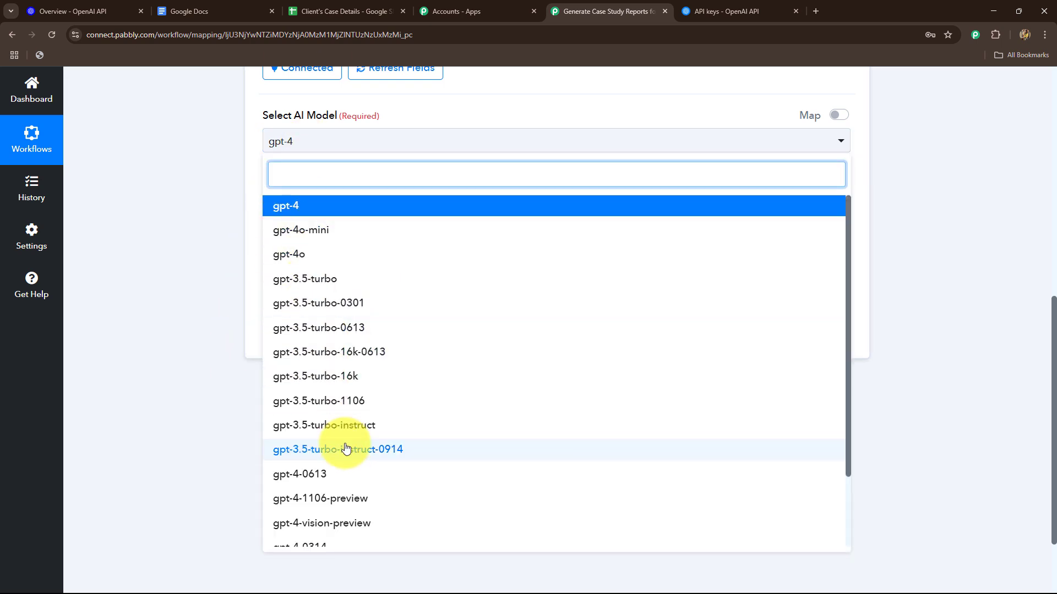
scroll(347, 457, down, 3)
scroll(330, 330, up, 3)
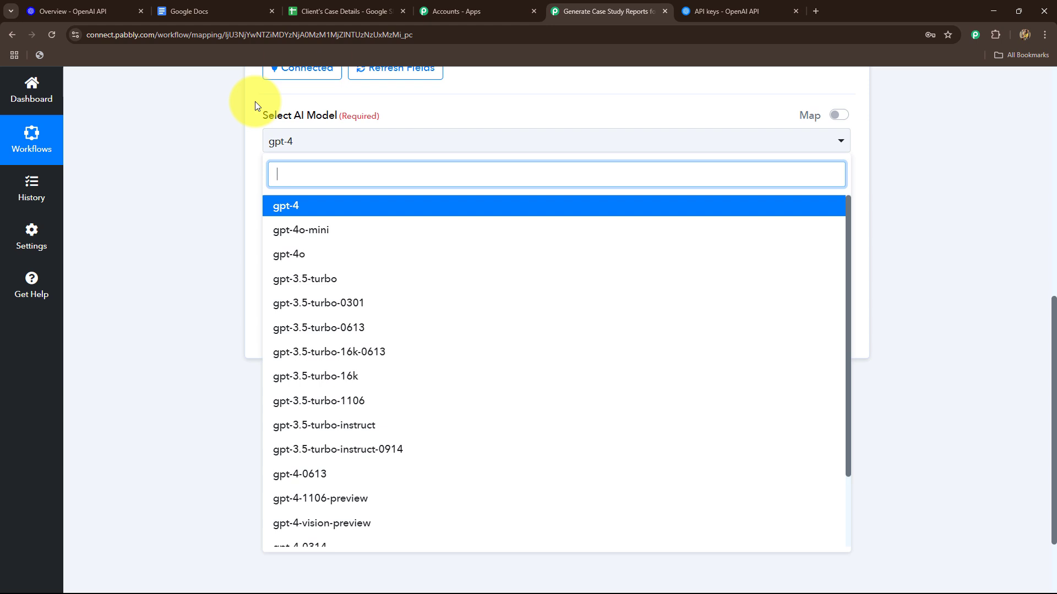
click(312, 236)
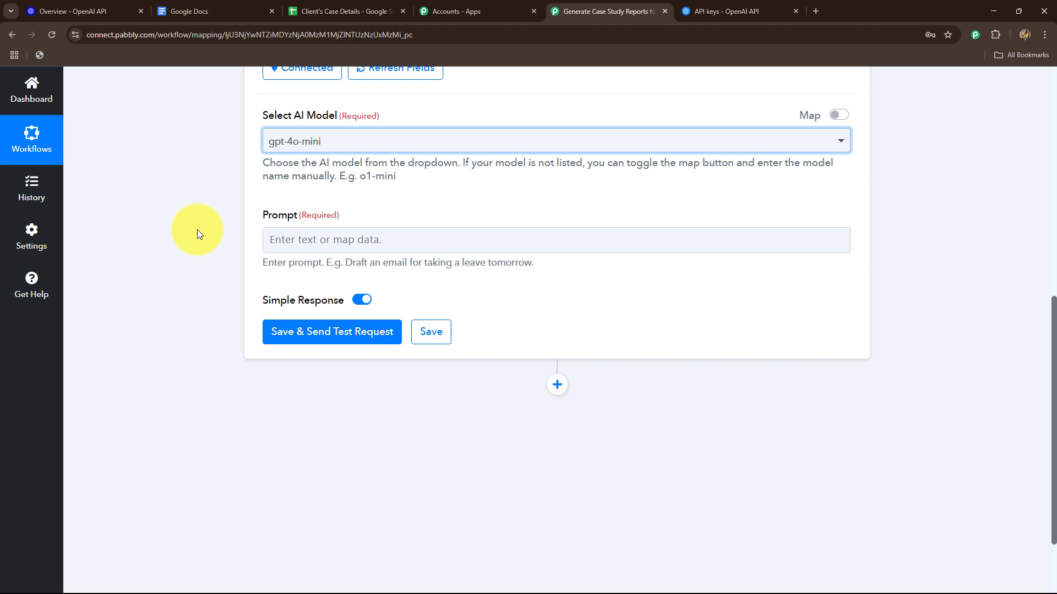
- Paste the legal writer case study prompt with its case field placeholders and end it with "also do not use any symbol."
scroll(197, 230, down, 2)
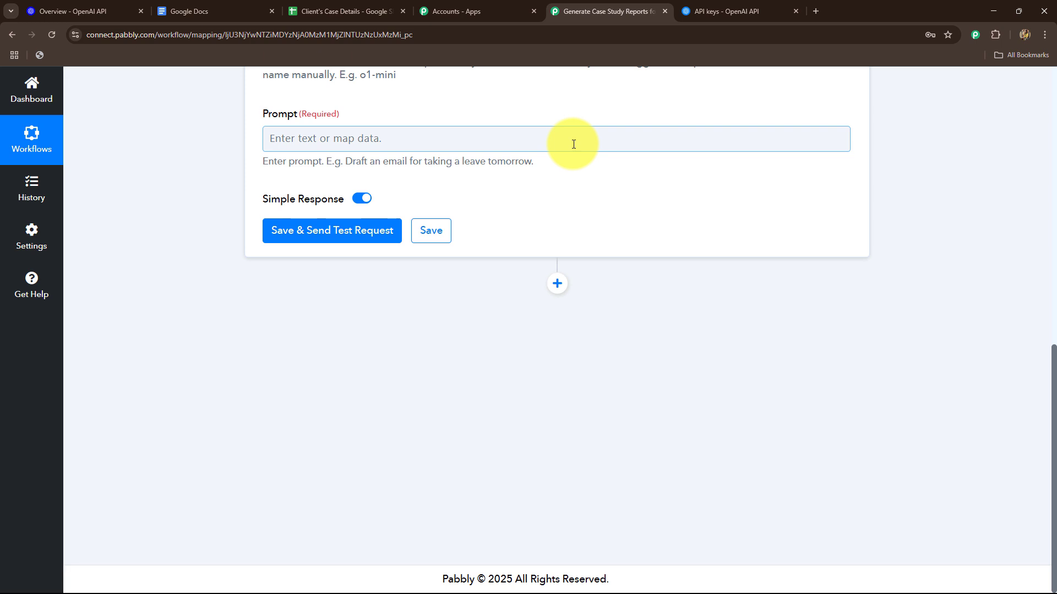
click(347, 11)
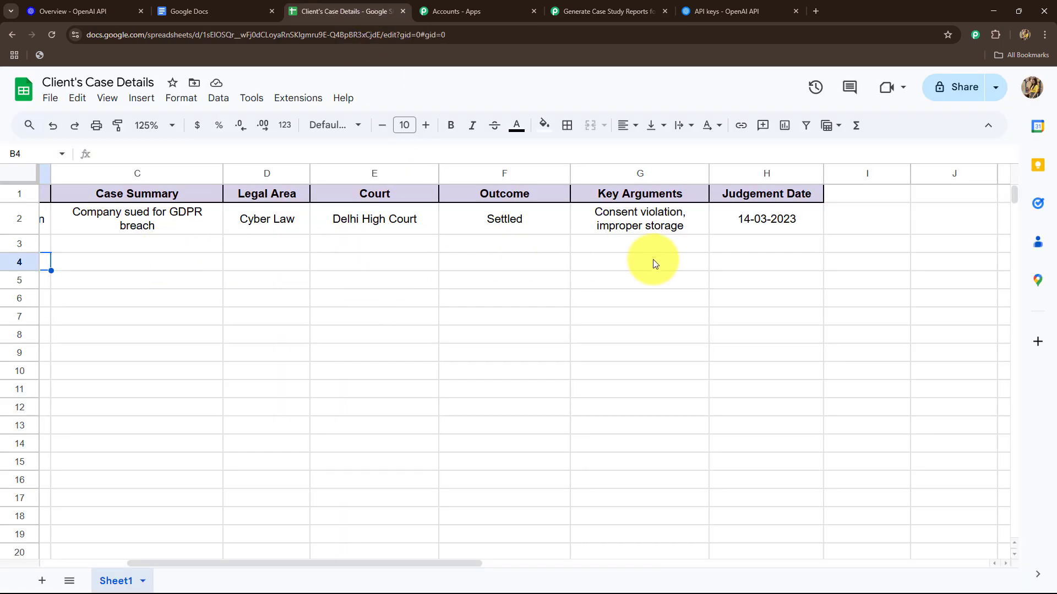
click(610, 11)
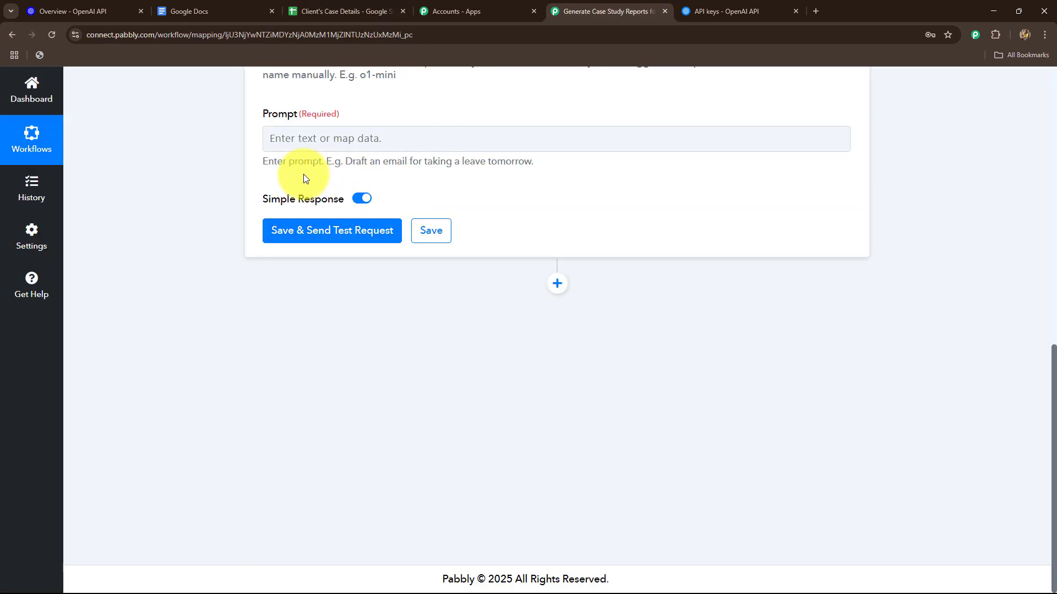
click(408, 140)
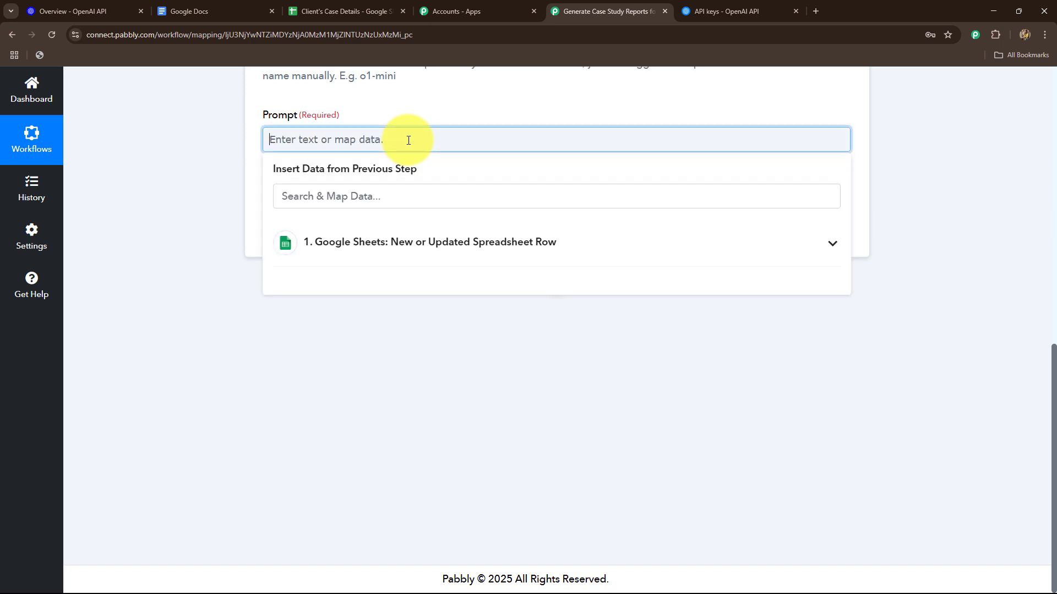
key(ctrl+v)
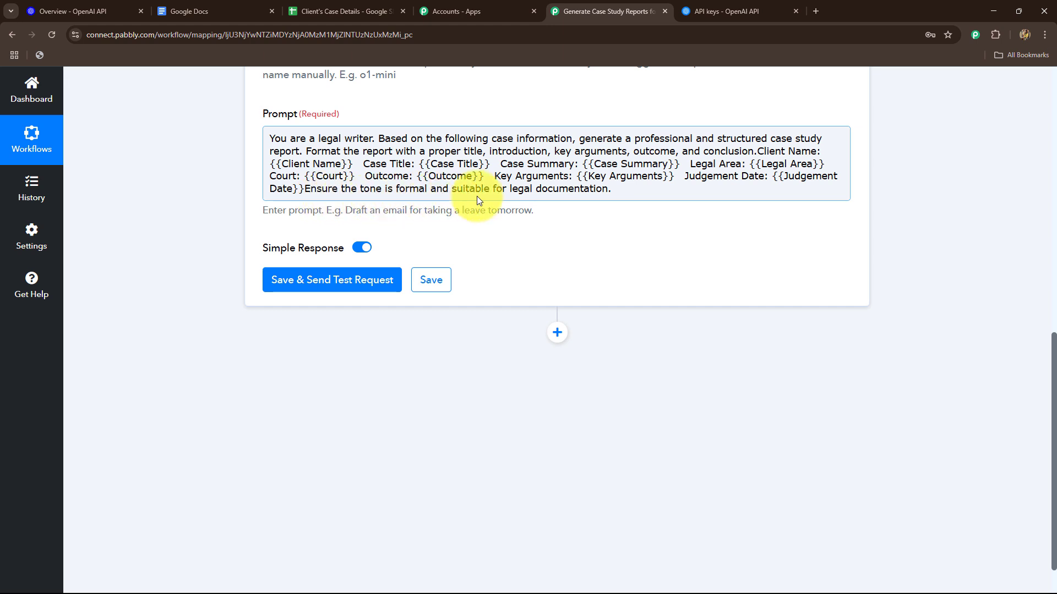
click(614, 190)
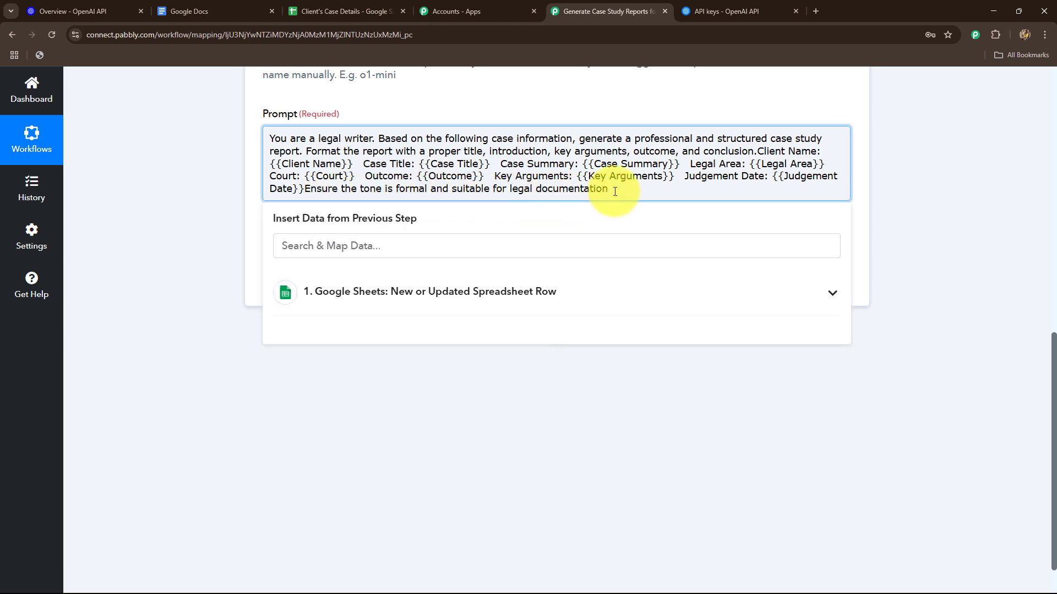
text(also do not use any symbol.)
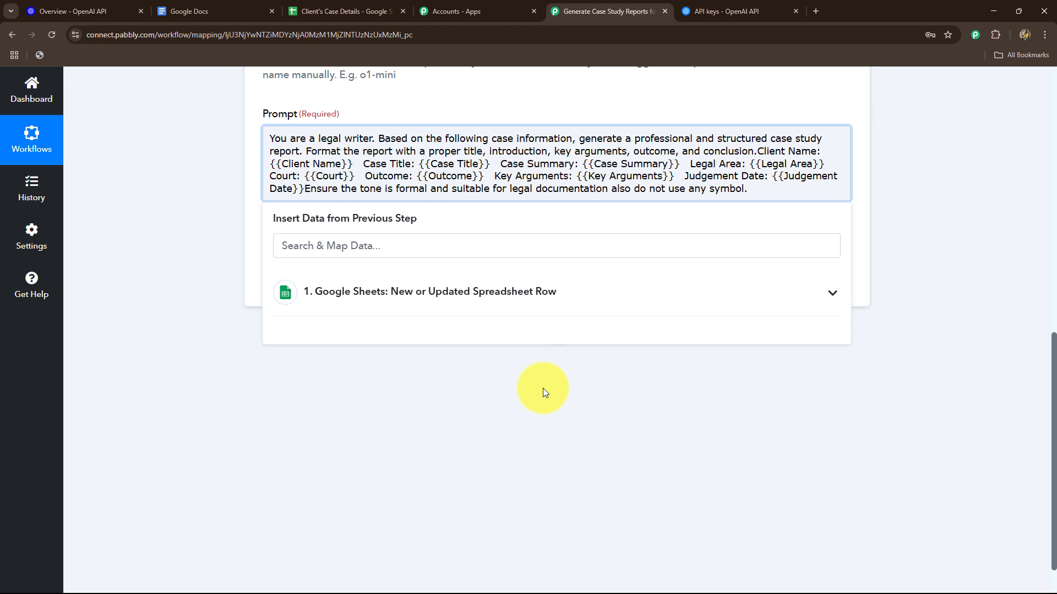
- Replace the {{Client Name}} placeholder in the prompt with the Client Name field from the Google Sheets trigger
mouse_move(353, 164)
mouse_down()
mouse_move(331, 164)
mouse_move(354, 169)
mouse_up()
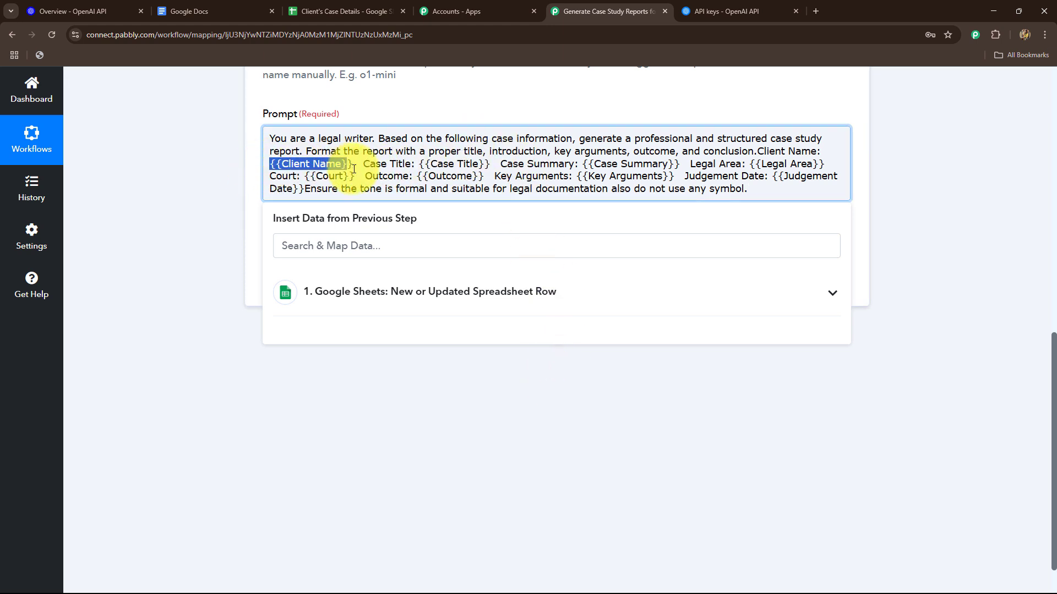
key(BackSpace)
click(349, 308)
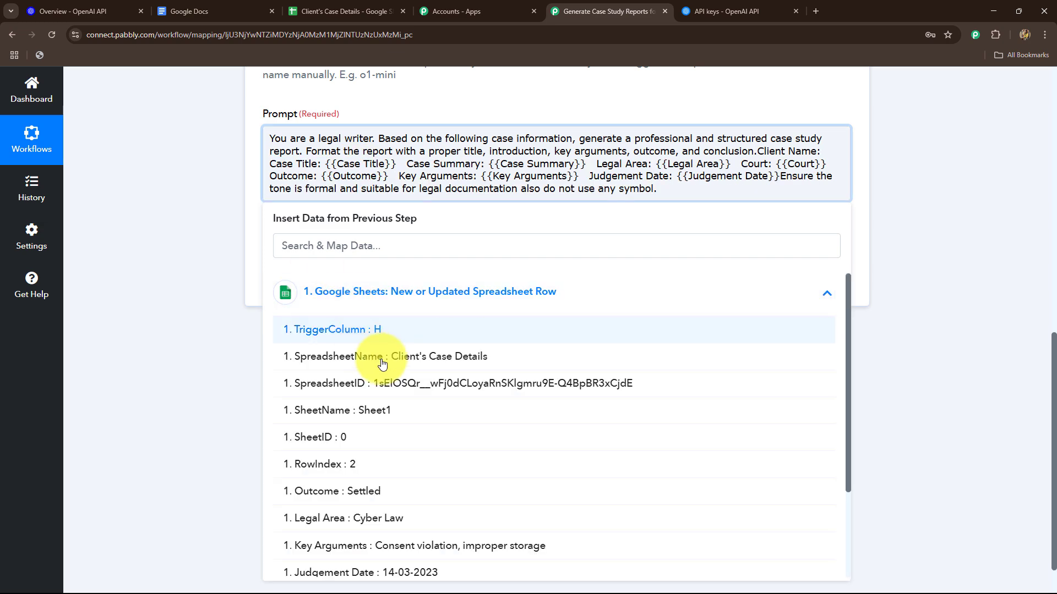
scroll(407, 385, down, 2)
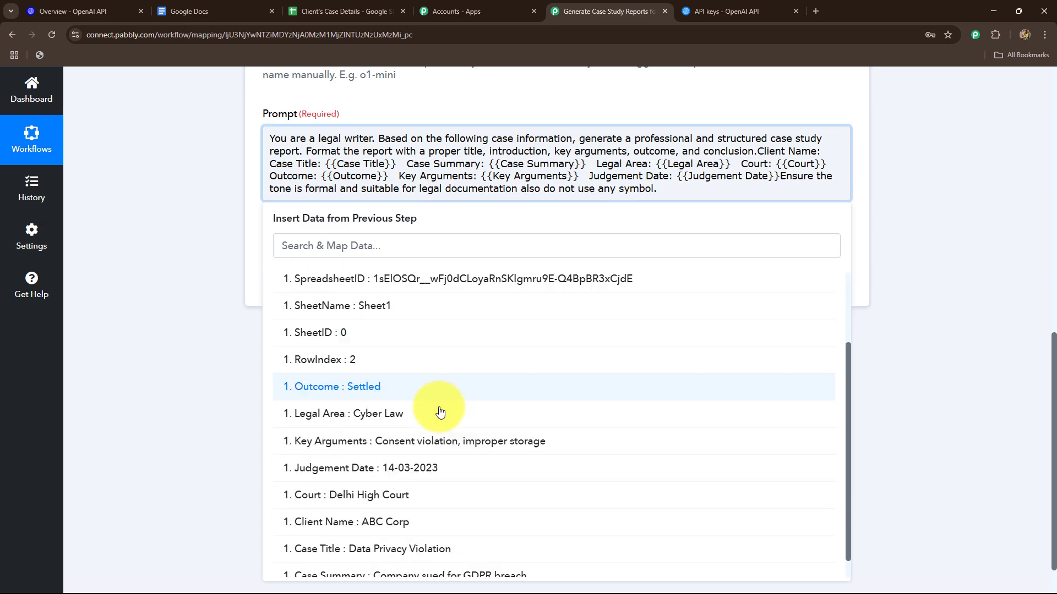
click(367, 512)
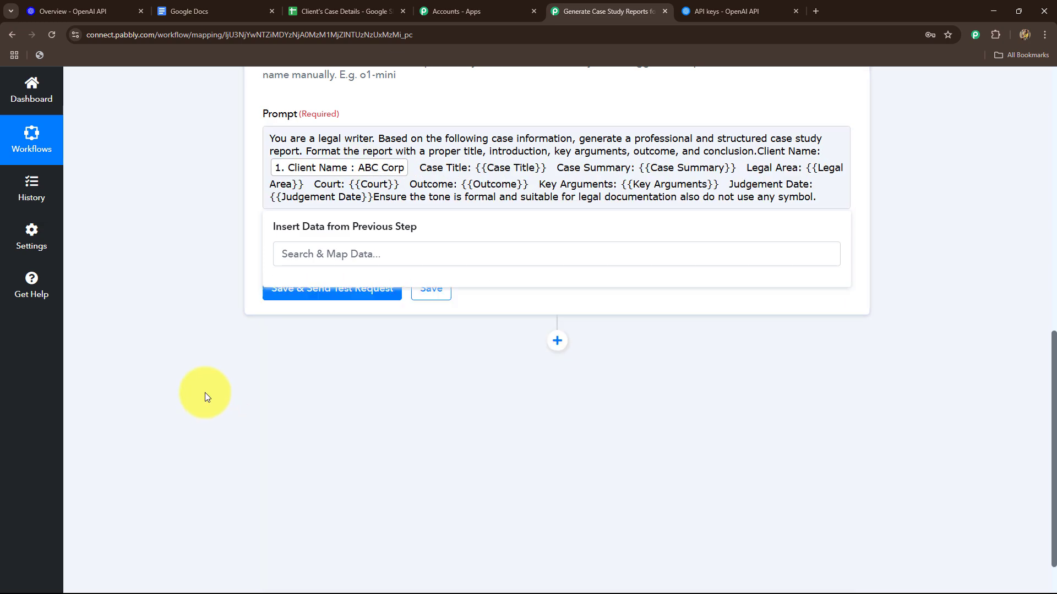
- Replace the {{Case Title}} placeholder in the prompt with the Case Title field from the Google Sheets trigger
click(538, 166)
drag(546, 168, 474, 167)
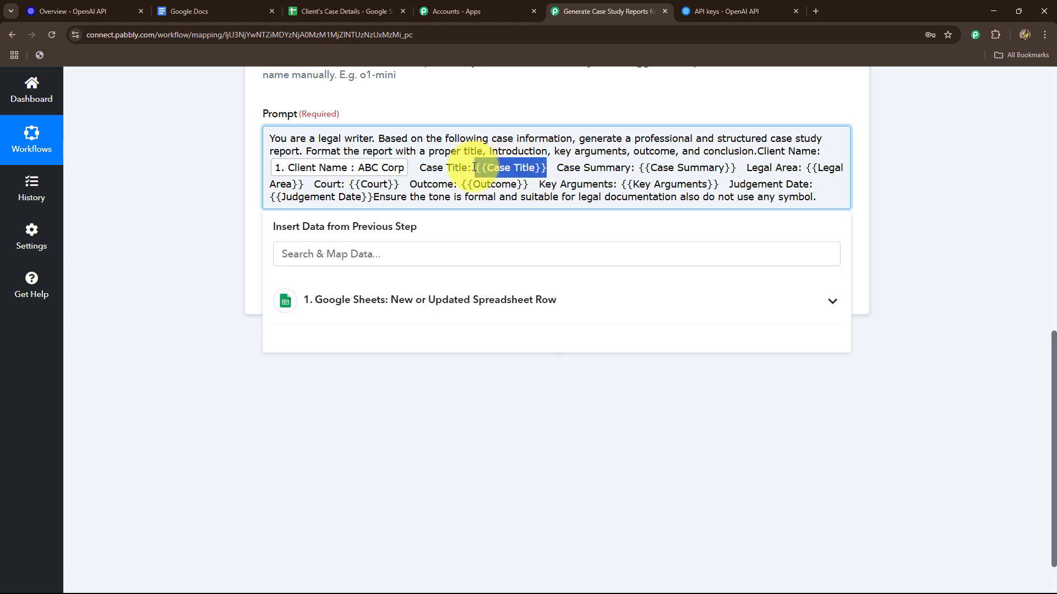
key(BackSpace)
scroll(207, 283, down, 1)
click(286, 242)
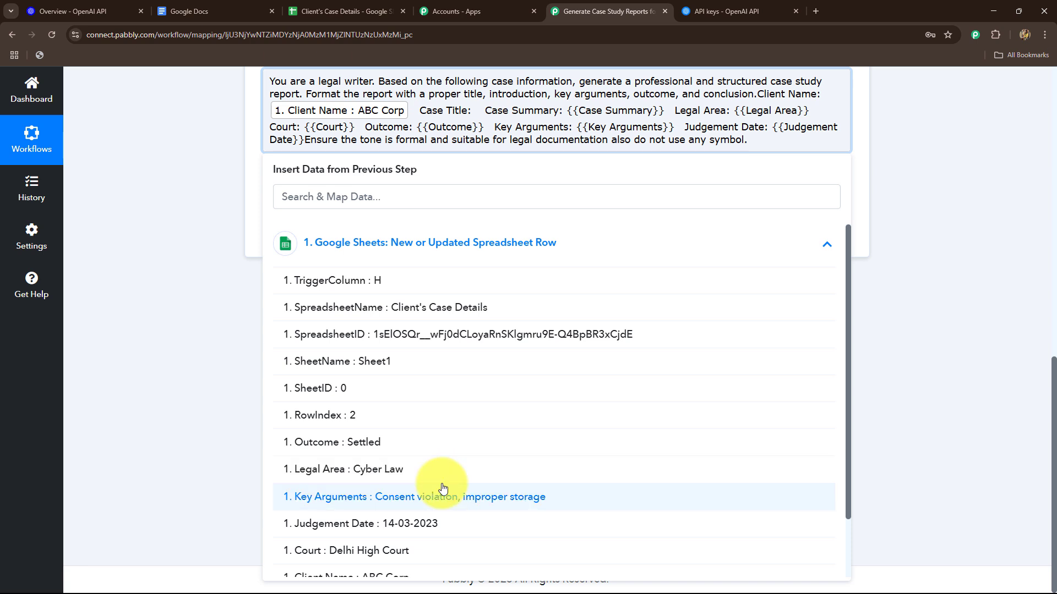
scroll(410, 514, down, 1)
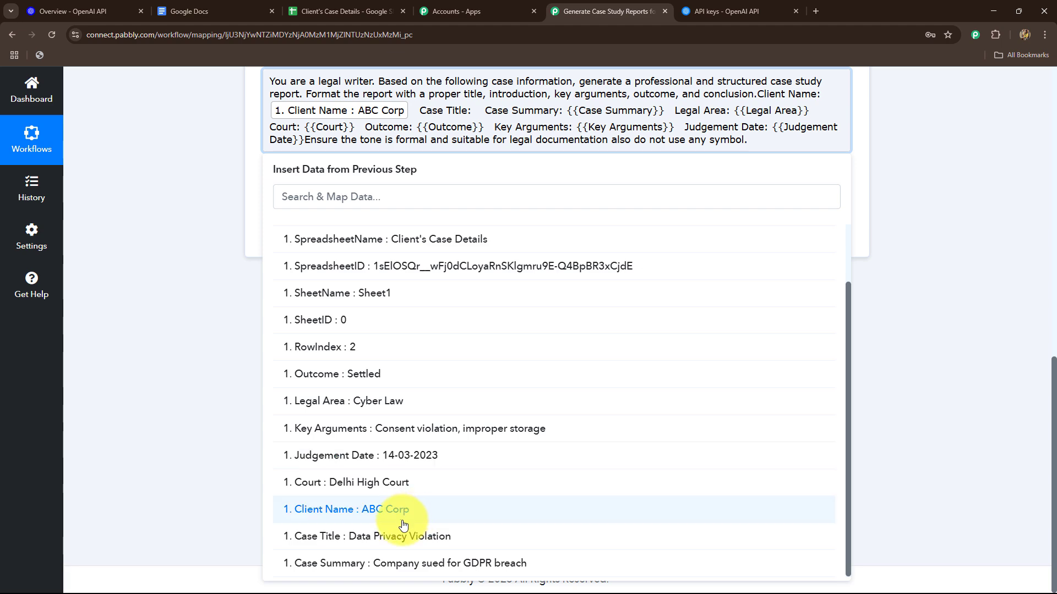
click(396, 537)
click(220, 537)
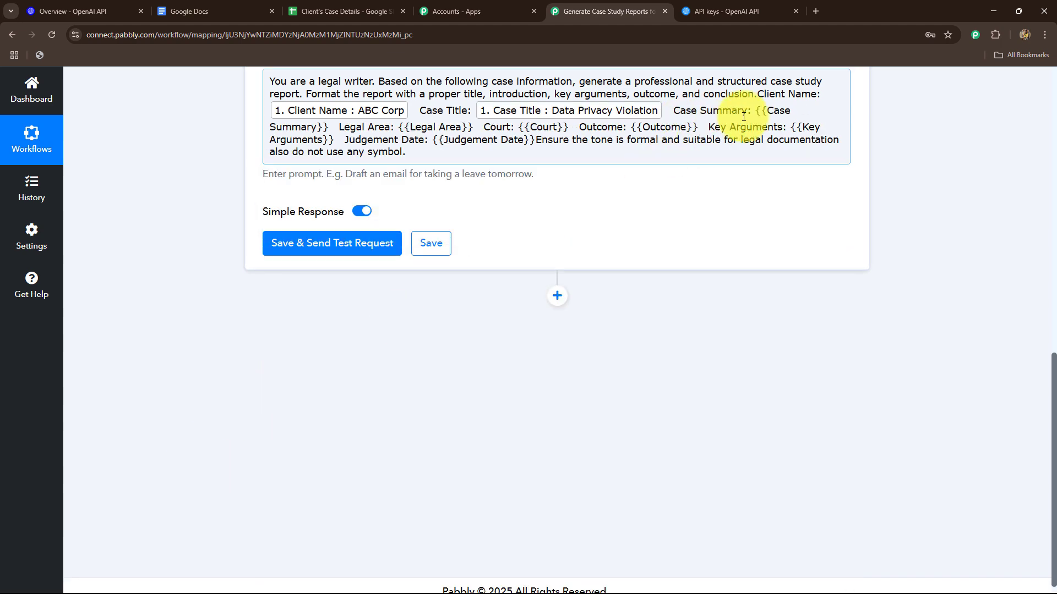
- Replace the {{Case Summary}} and {{Legal Area}} placeholders in the prompt with their matching Google Sheets trigger fields
drag(755, 111, 330, 124)
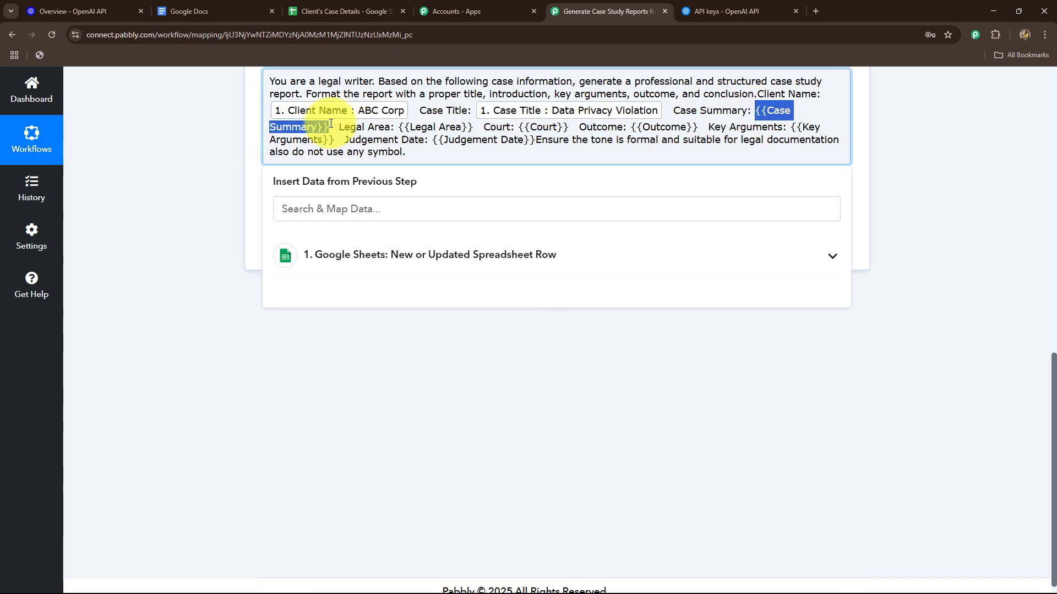
click(170, 310)
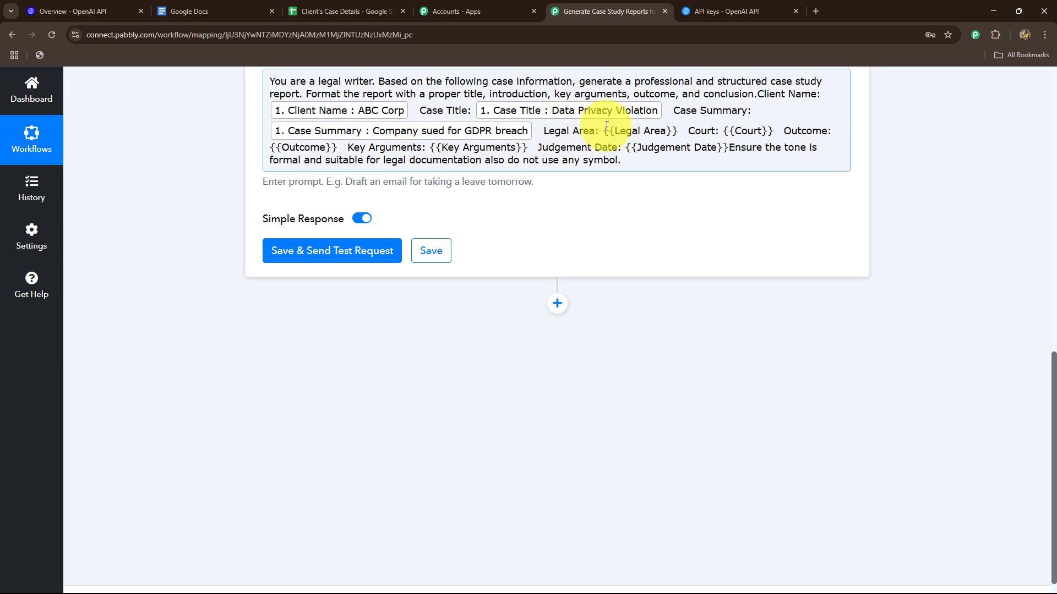
drag(604, 131, 678, 131)
key(BackSpace)
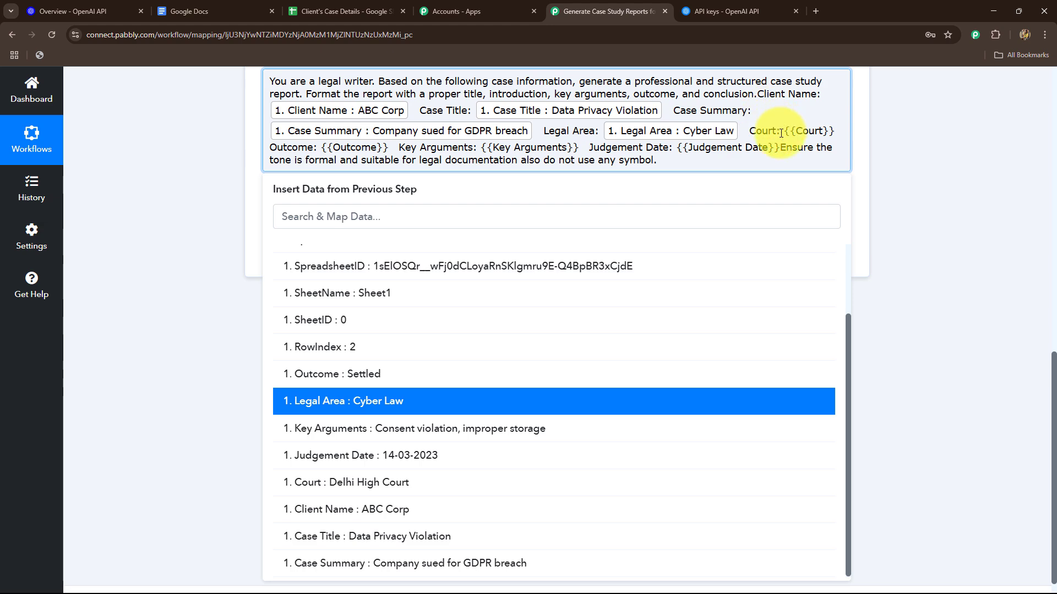
- Replace the {{Court}} and {{Outcome}} placeholders in the prompt with the Court and Outcome fields from the Google Sheets trigger
drag(785, 133, 833, 138)
key(BackSpace)
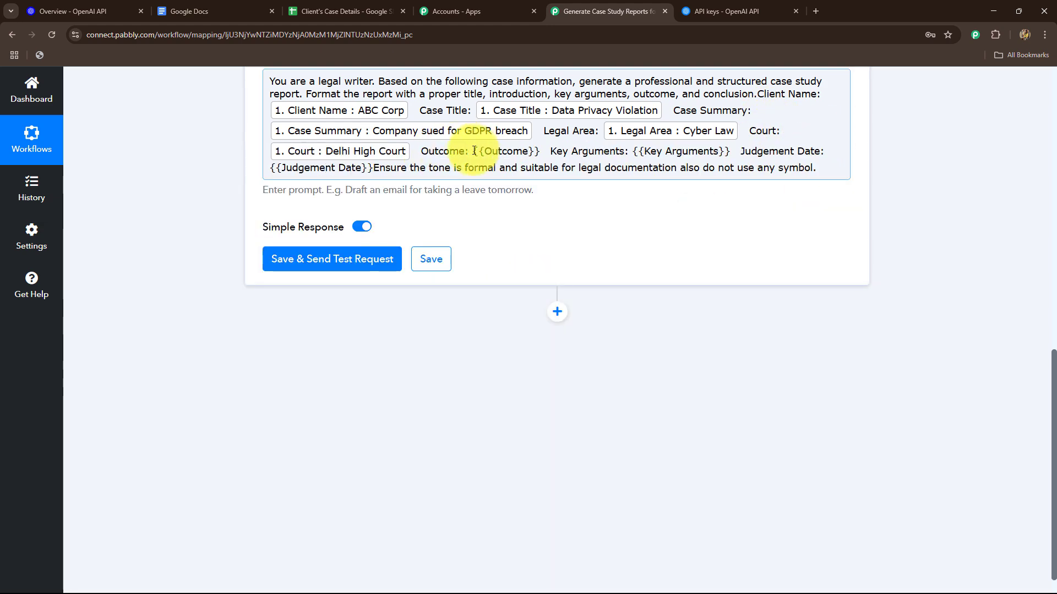
drag(473, 151, 554, 158)
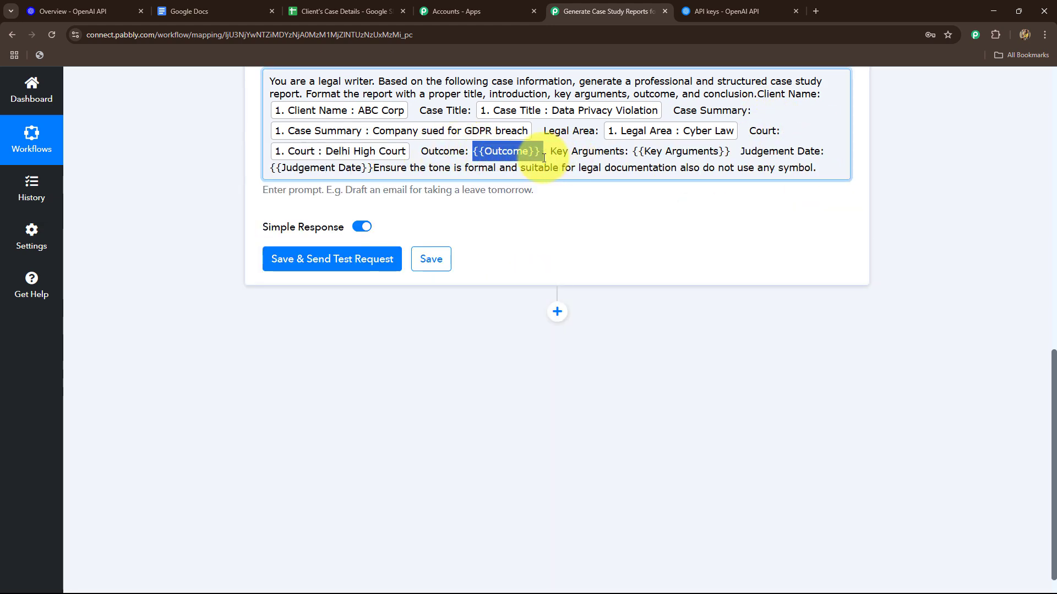
key(BackSpace)
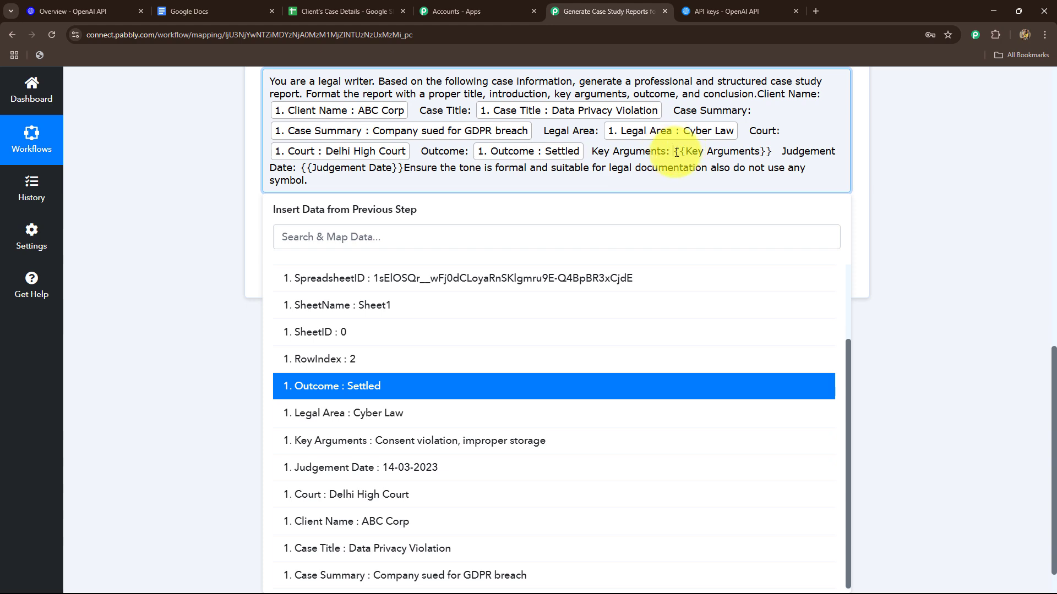
- Replace the {{Key Arguments}} and {{Judgement Date}} placeholders in the prompt with their matching Google Sheets trigger fields
drag(676, 152, 776, 151)
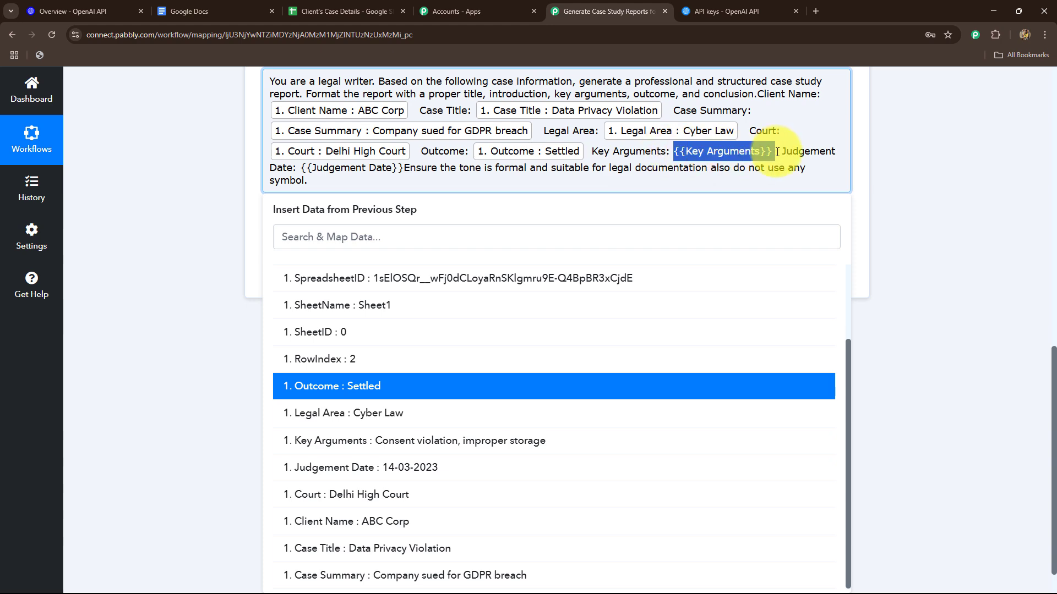
key(BackSpace)
click(420, 276)
scroll(420, 448, down, 3)
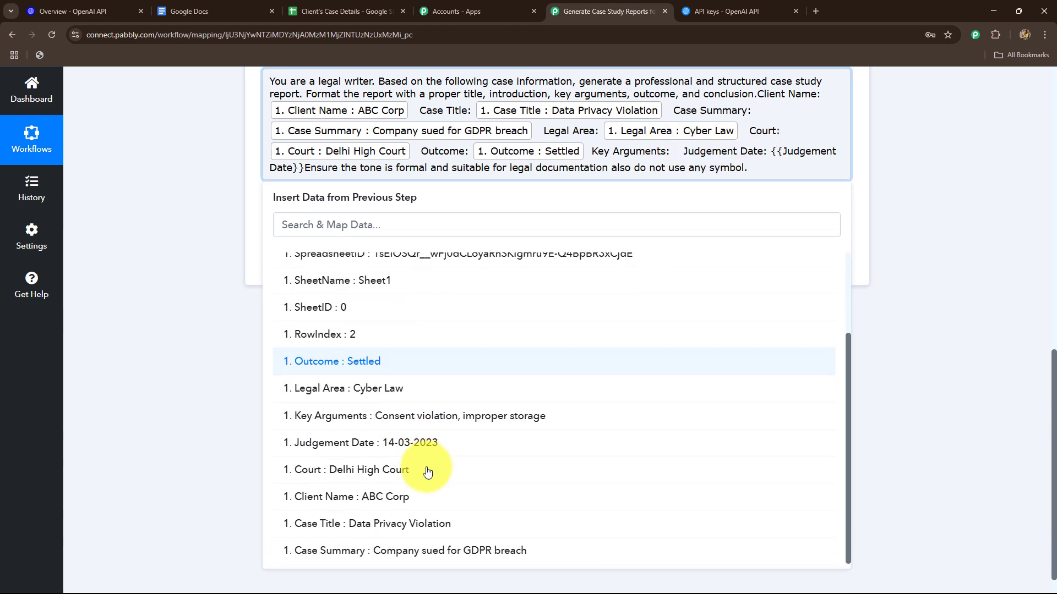
click(419, 415)
drag(649, 173, 748, 179)
click(418, 462)
click(130, 390)
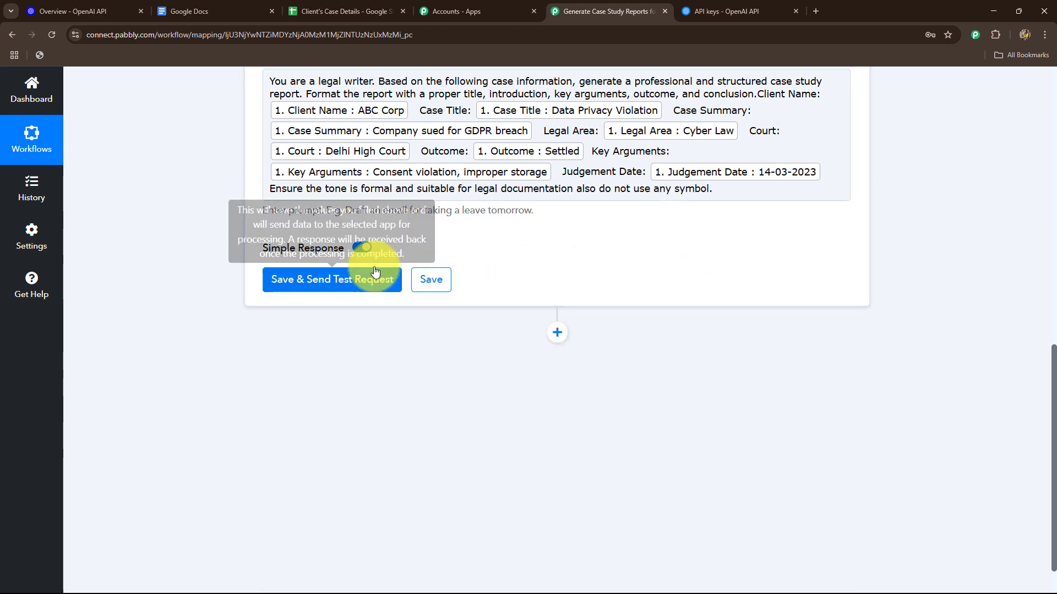
- Review the completed prompt, then save the ChatGPT action and send a test request
scroll(636, 253, up, 2)
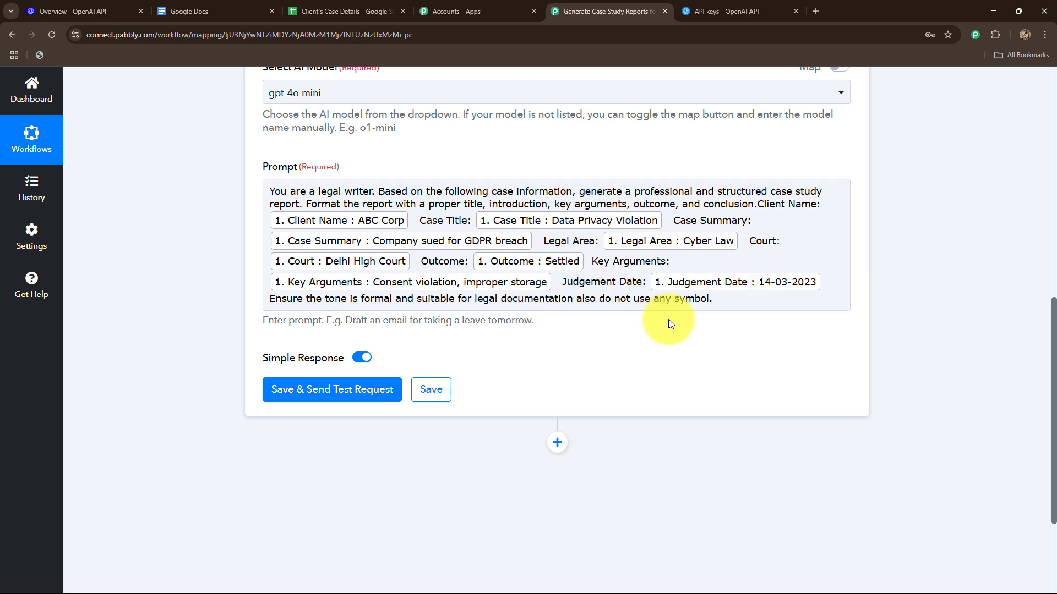
drag(268, 193, 820, 204)
click(186, 254)
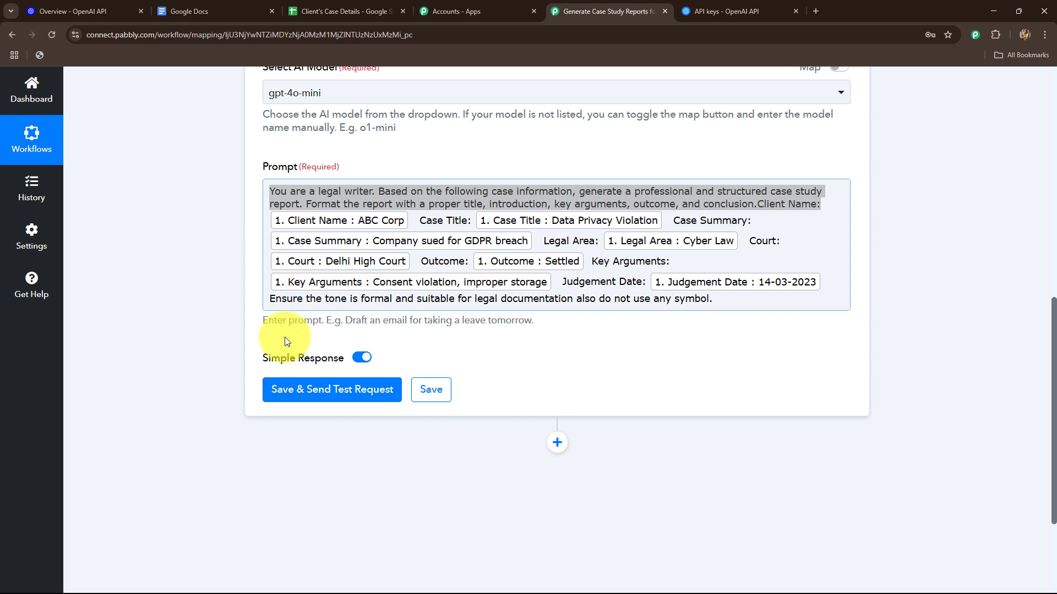
click(284, 391)
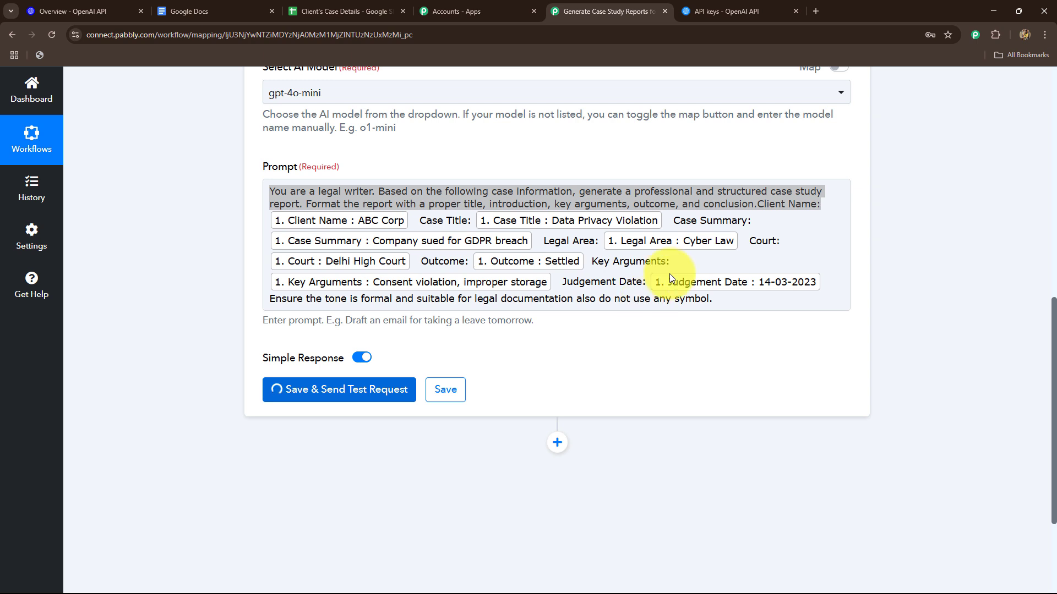
- Examine the full case study report in the ChatGPT response's Choices 0 Message Content value
scroll(217, 304, down, 8)
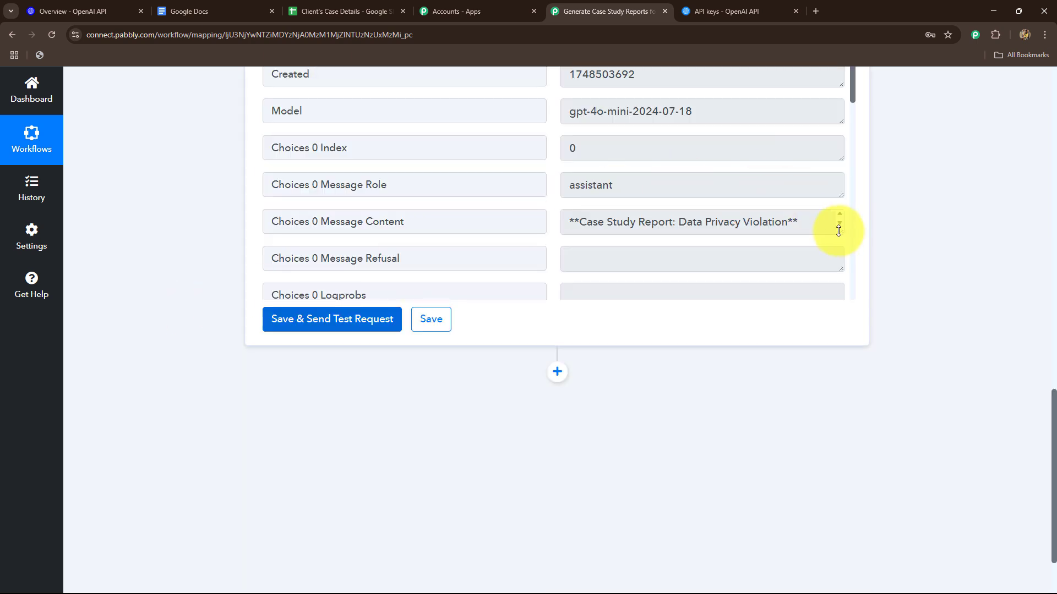
drag(838, 232, 830, 302)
scroll(735, 279, down, 3)
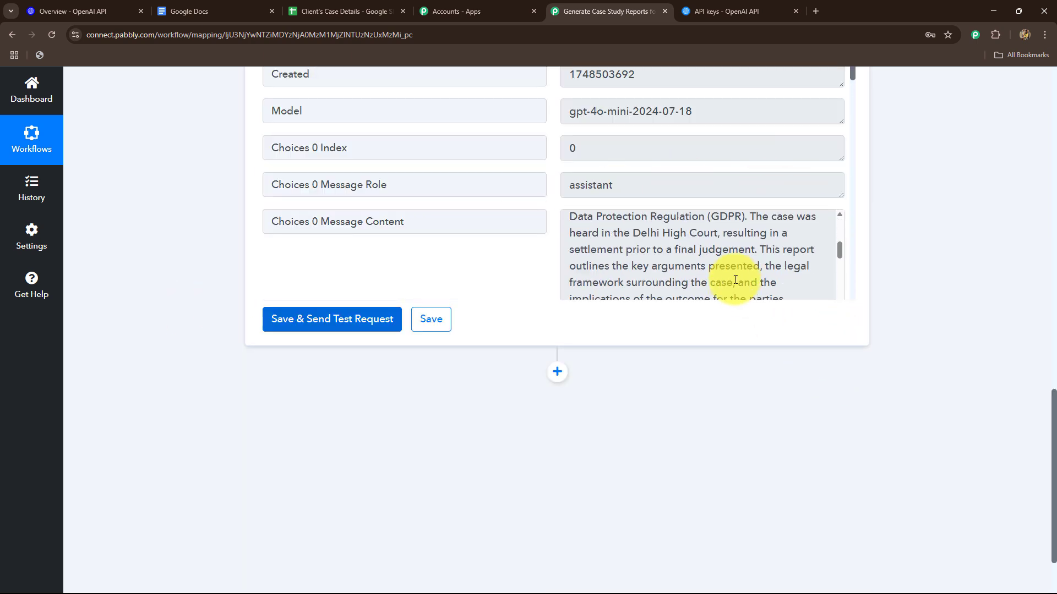
scroll(735, 279, up, 3)
drag(577, 225, 801, 311)
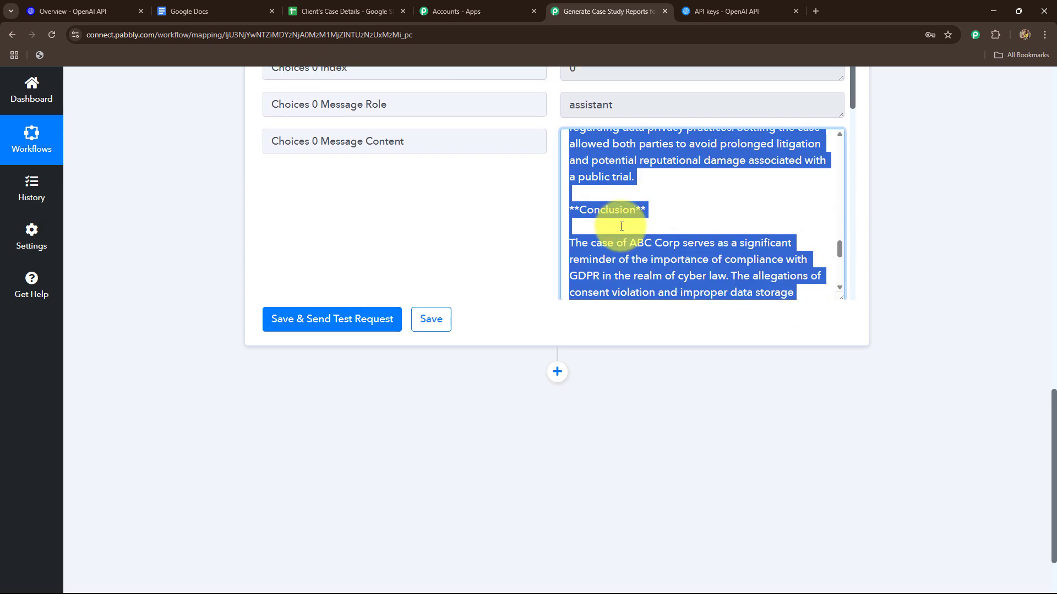
scroll(605, 216, up, 10)
scroll(605, 217, down, 10)
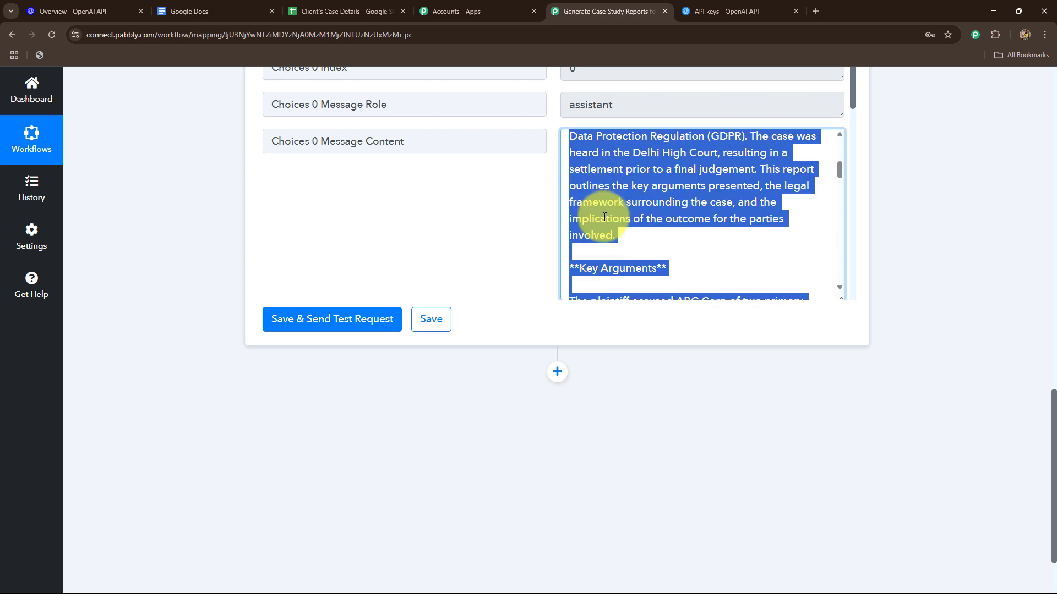
scroll(605, 216, down, 5)
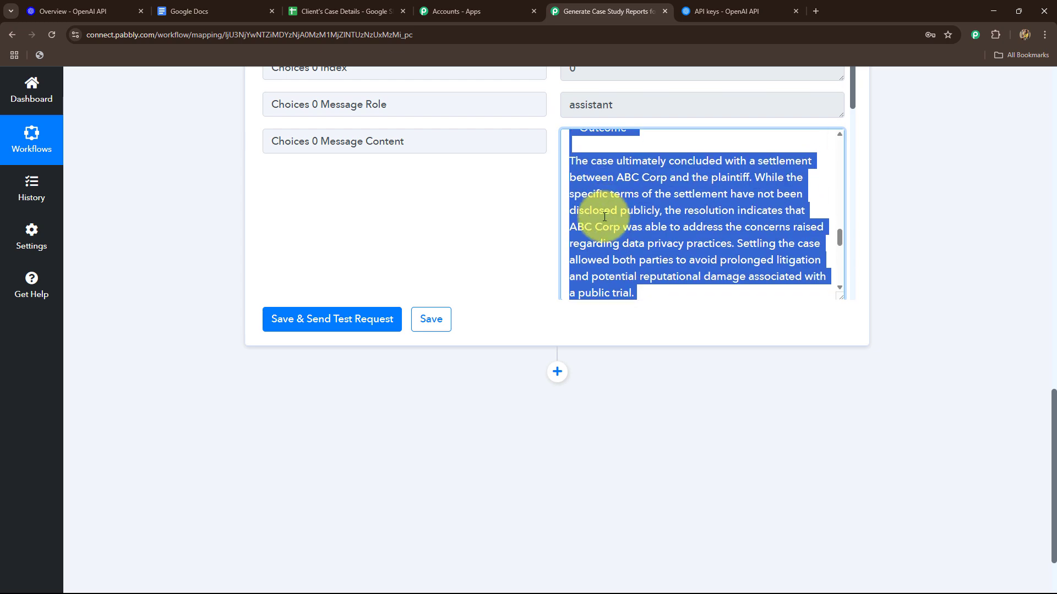
click(605, 212)
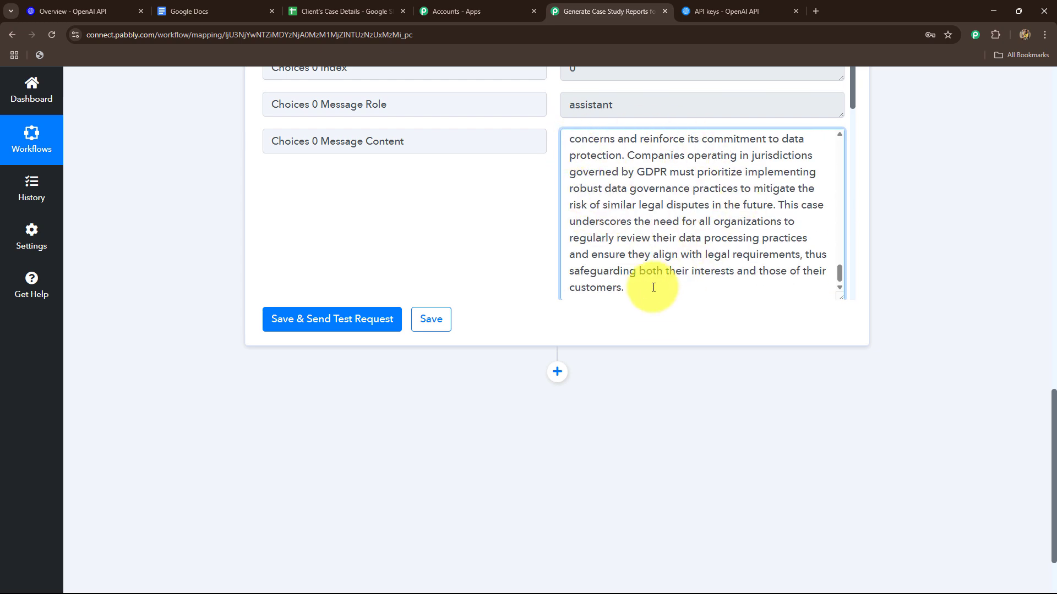
- Add an action step after ChatGPT using Google Docs with the Create a Blank Document event
click(228, 7)
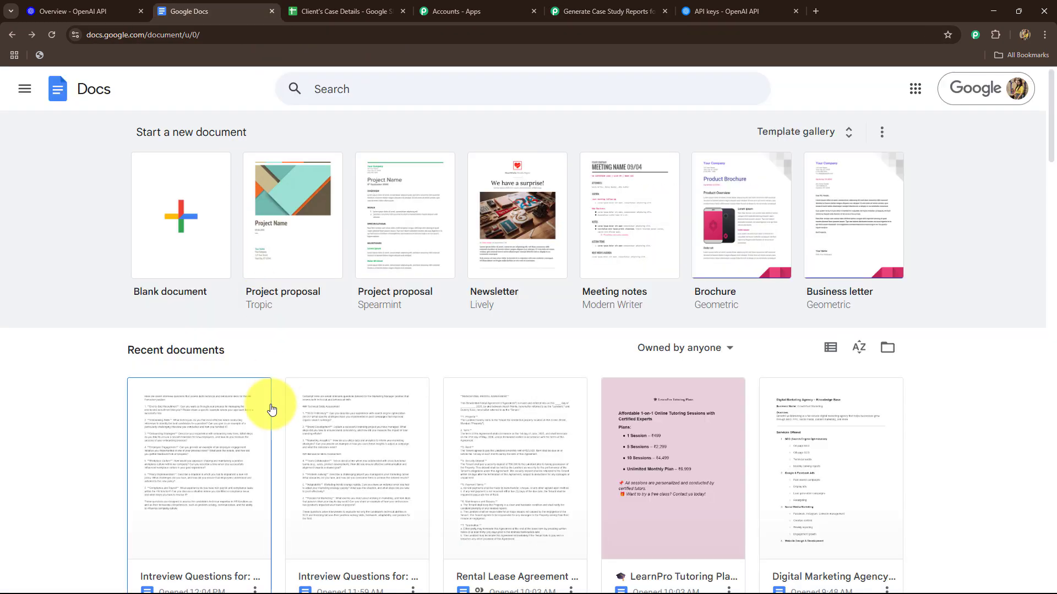
click(592, 12)
click(558, 373)
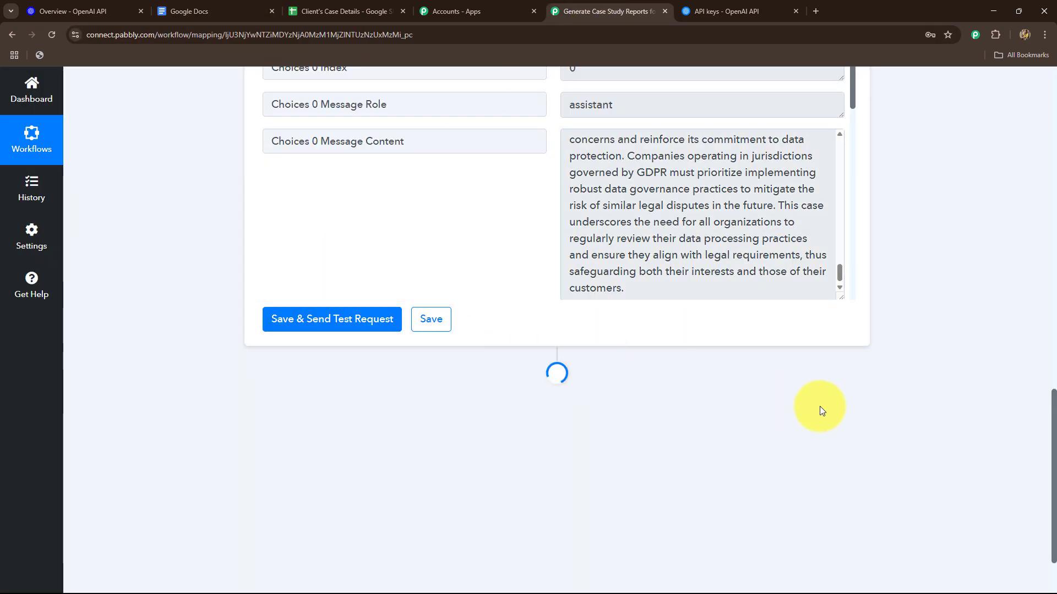
click(341, 299)
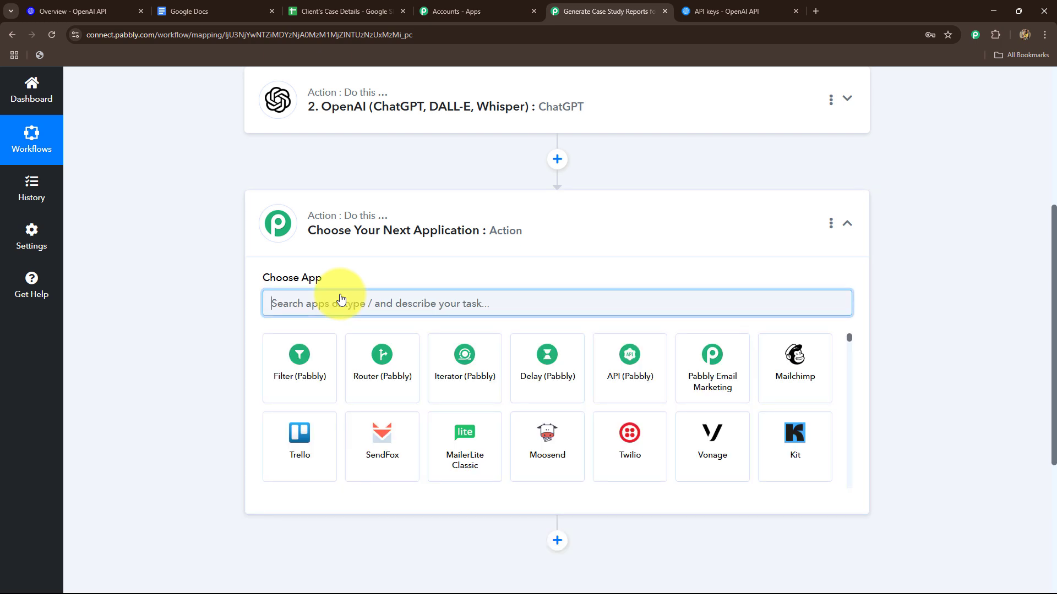
text(Goo)
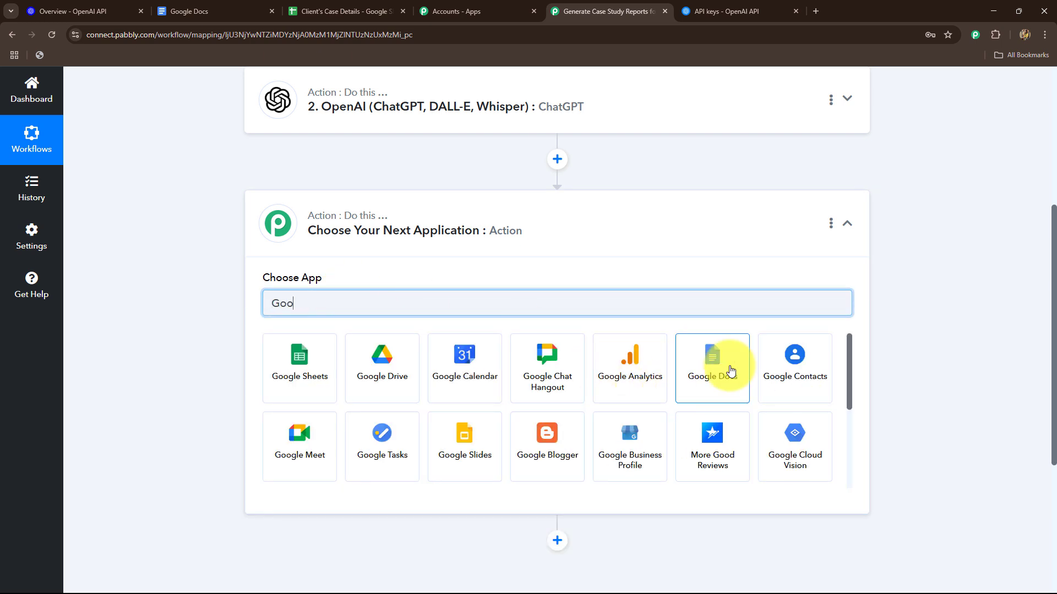
click(730, 369)
click(349, 360)
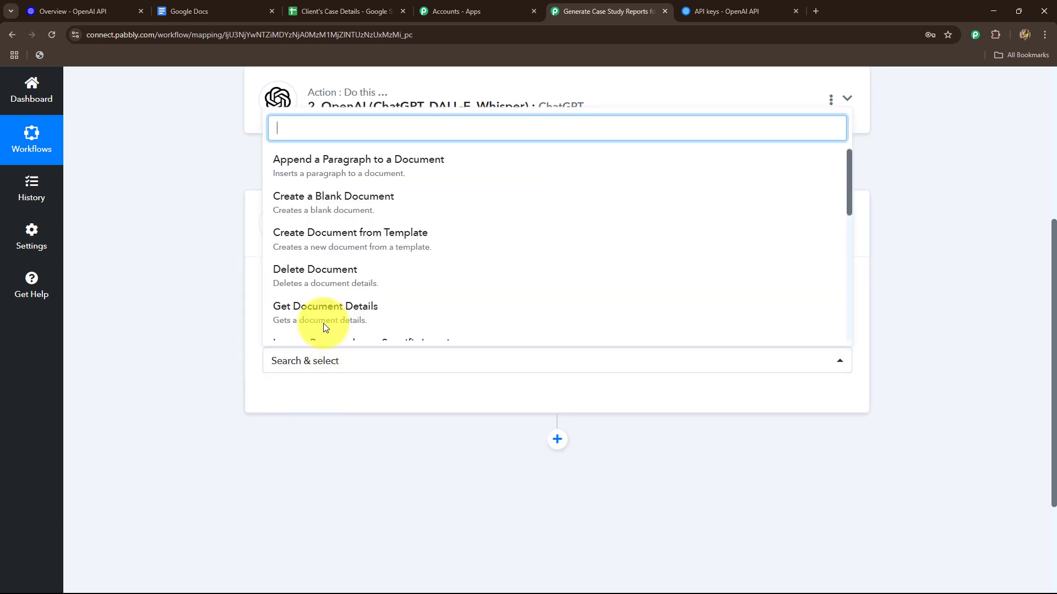
click(319, 203)
scroll(182, 385, down, 3)
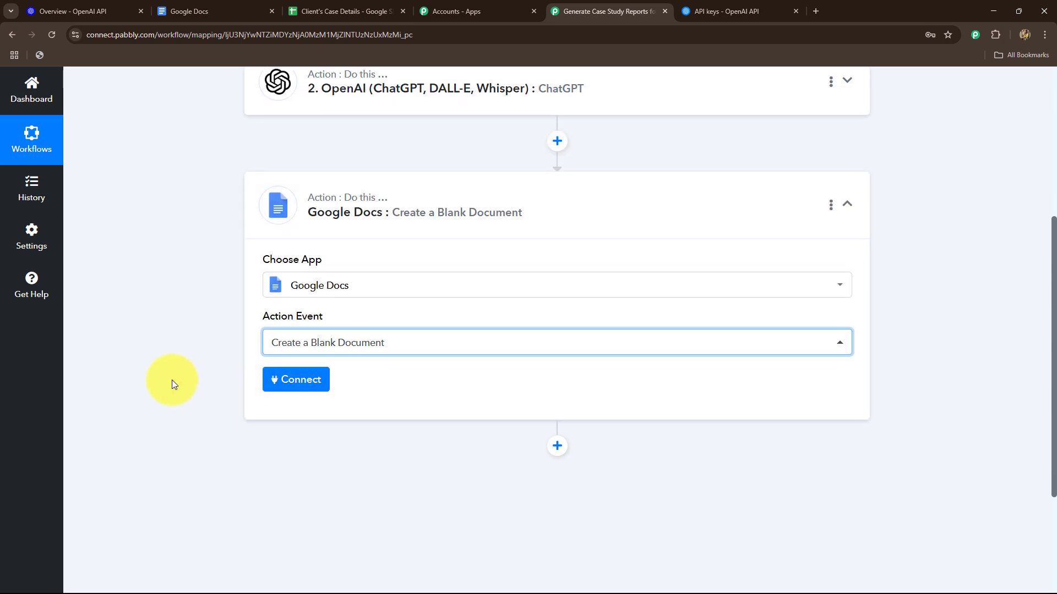
- Connect the Google Docs action through the existing Google Docs #6 connection
click(215, 11)
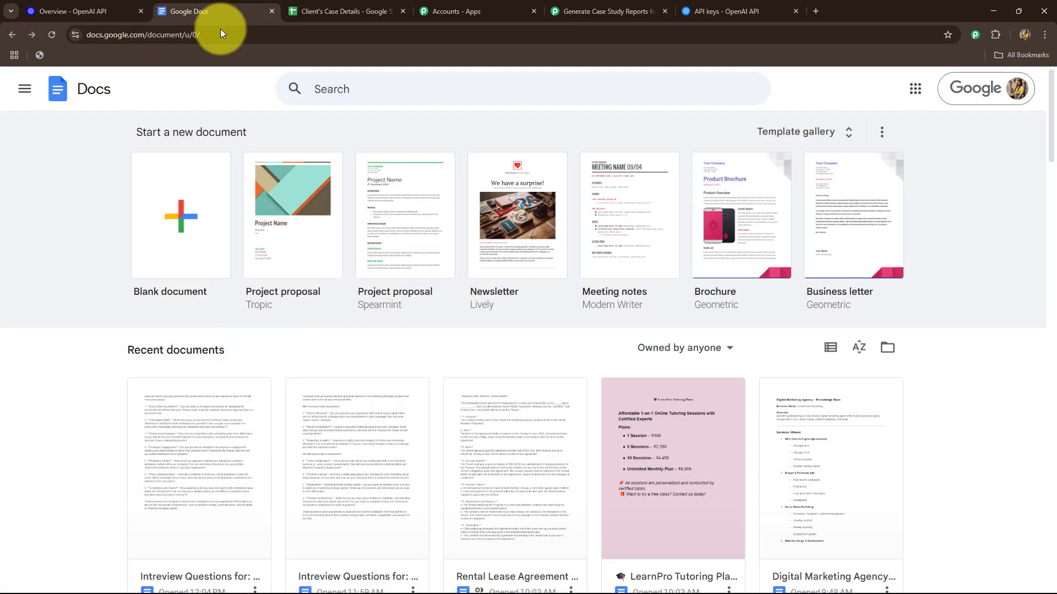
click(577, 9)
click(297, 290)
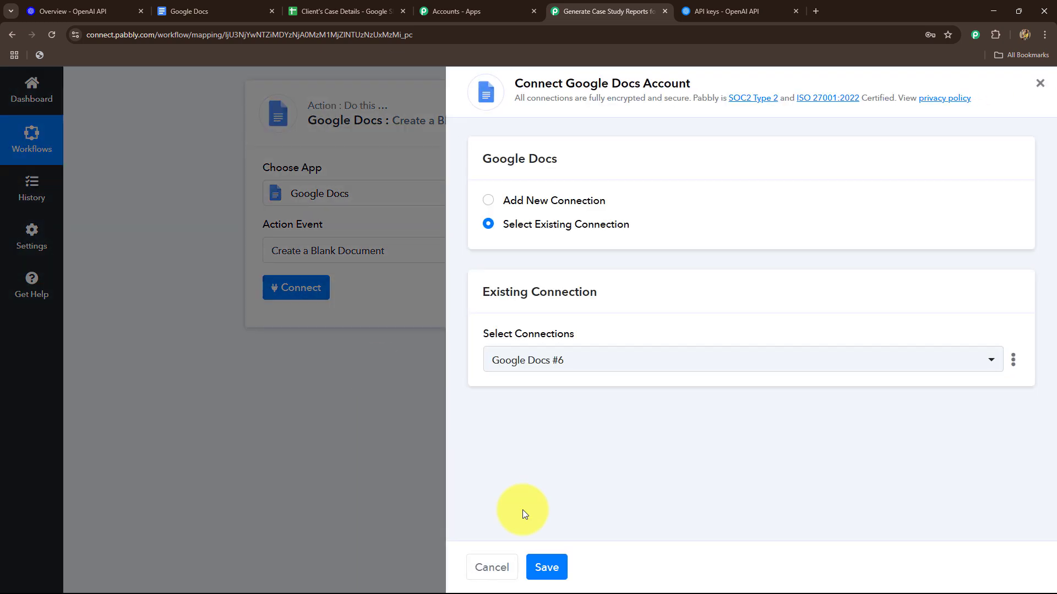
click(541, 571)
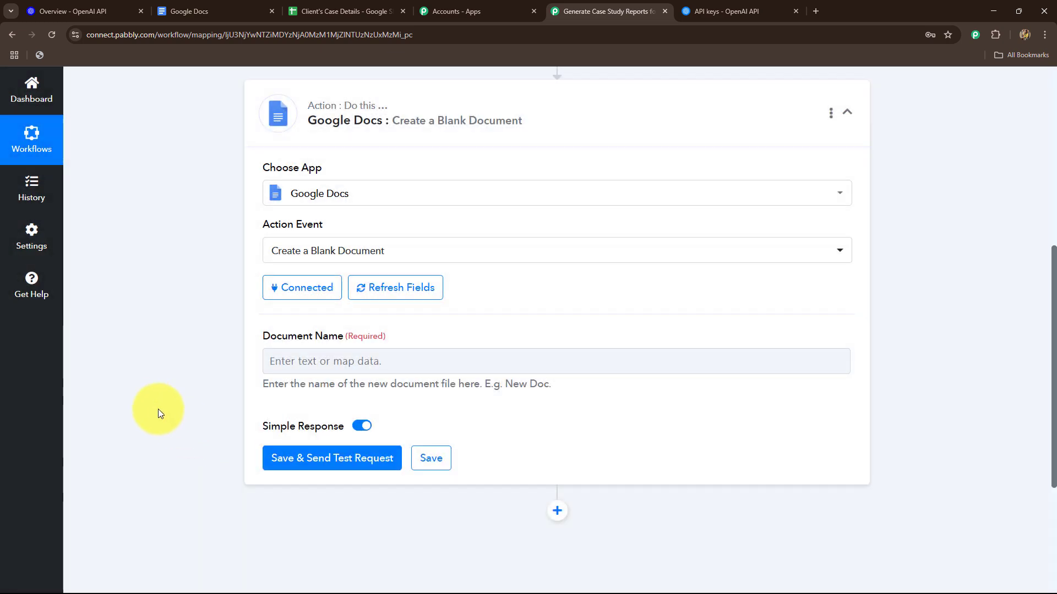
- Set the document name to "Case Study Report of:" followed by the mapped Client Name and Case Title fields, separated by an underscore
scroll(170, 364, down, 2)
click(280, 251)
scroll(193, 256, down, 2)
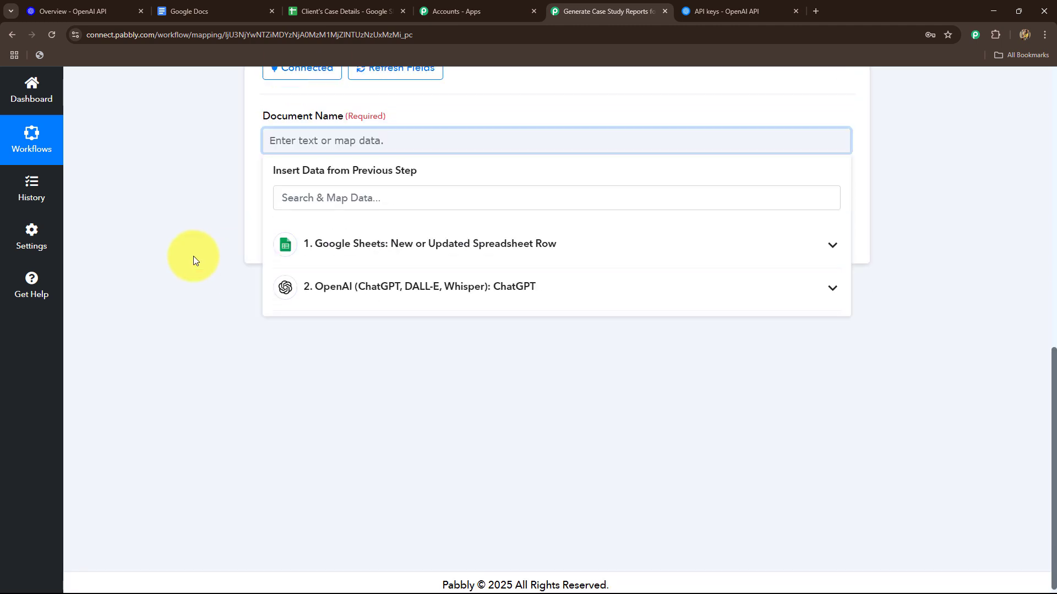
text(Case Study Report of:)
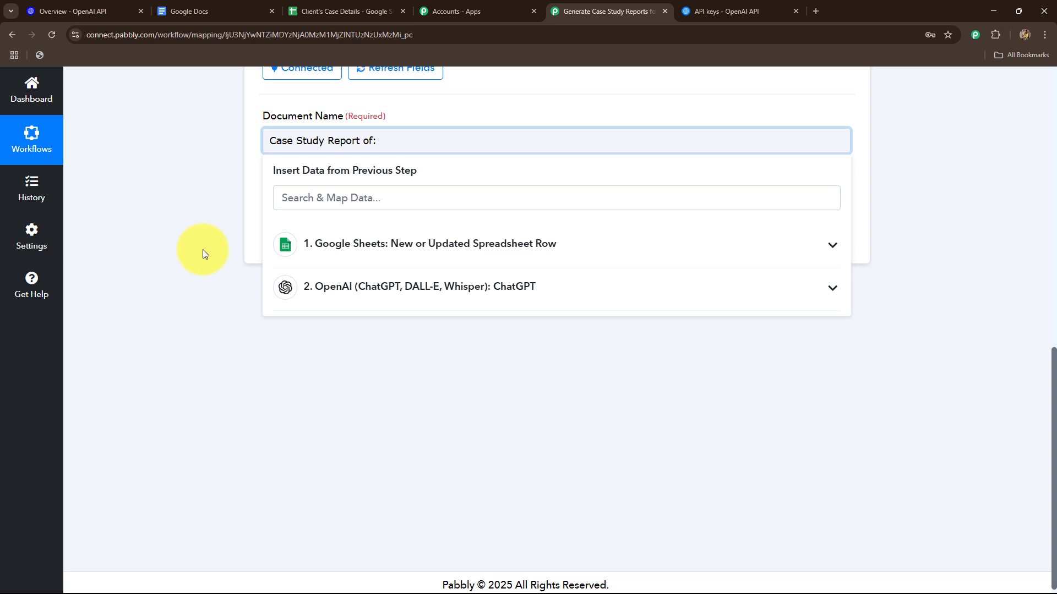
click(330, 255)
scroll(464, 450, down, 2)
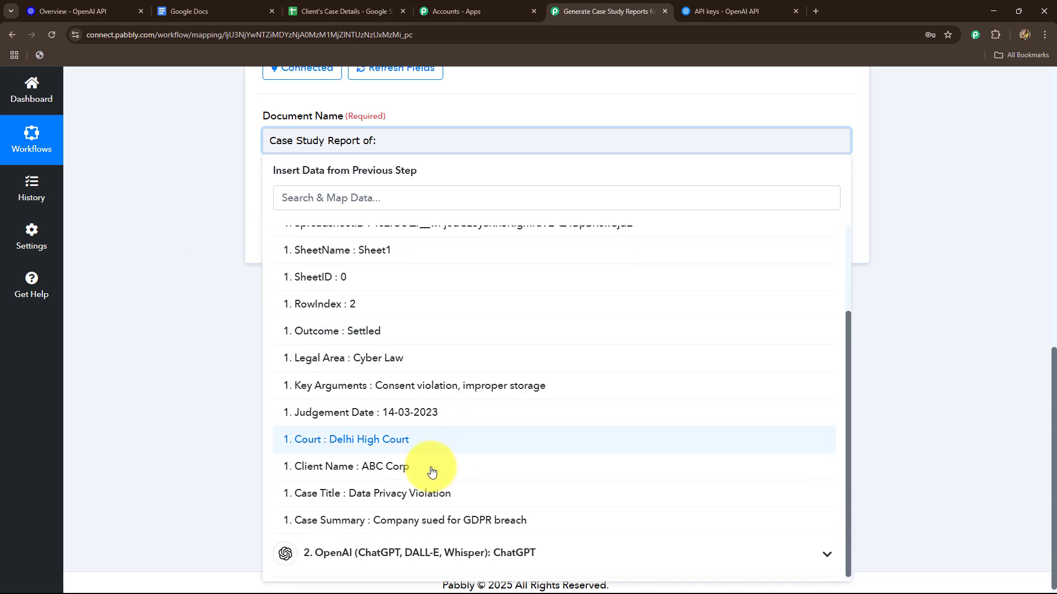
click(394, 472)
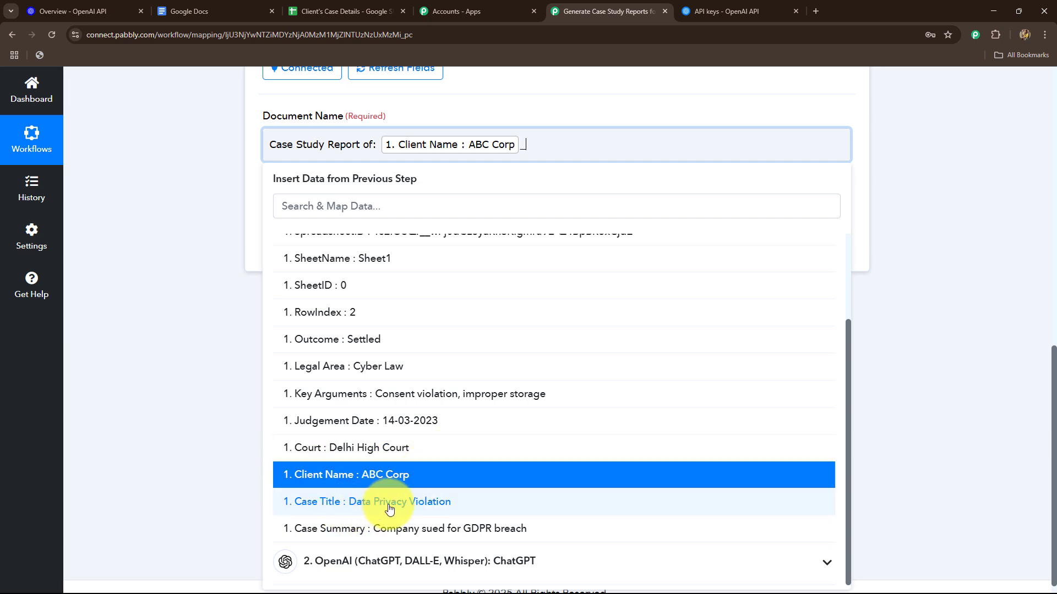
click(364, 502)
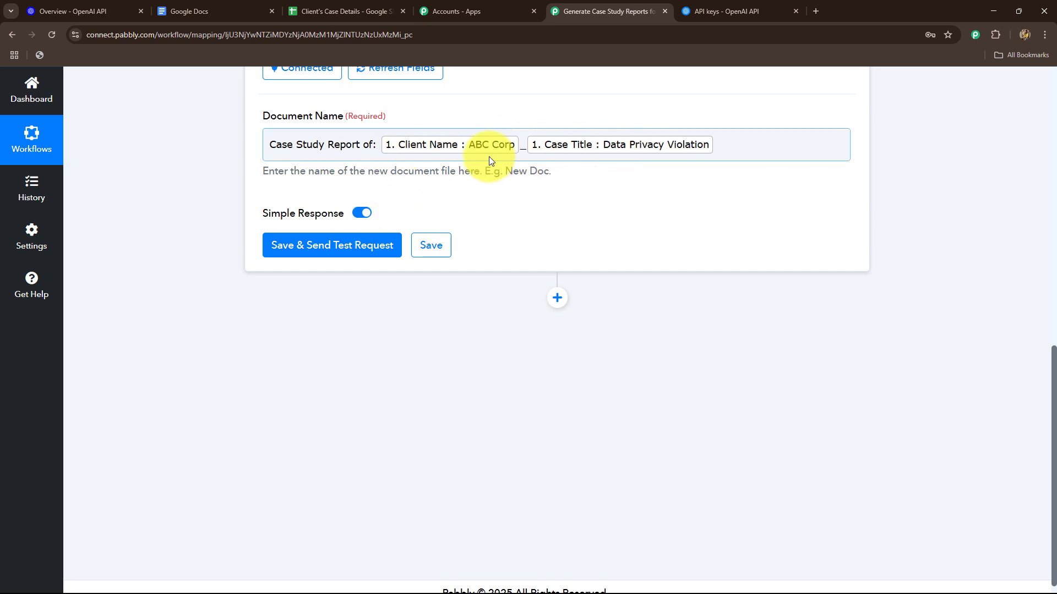
- Save and test the Create a Blank Document action, then open the newly created case study document in Google Docs
click(393, 248)
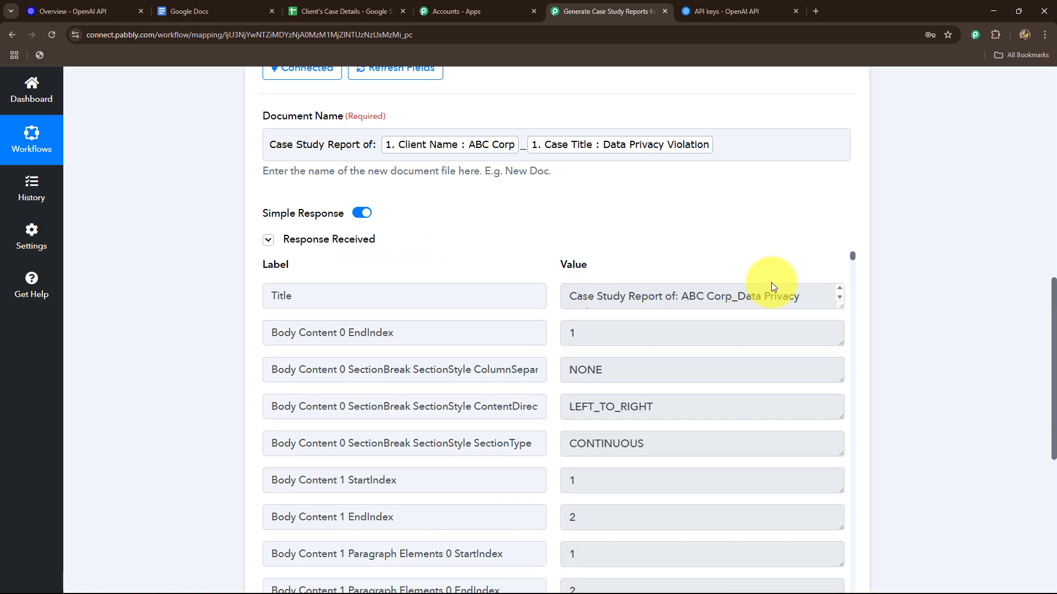
drag(568, 296, 786, 295)
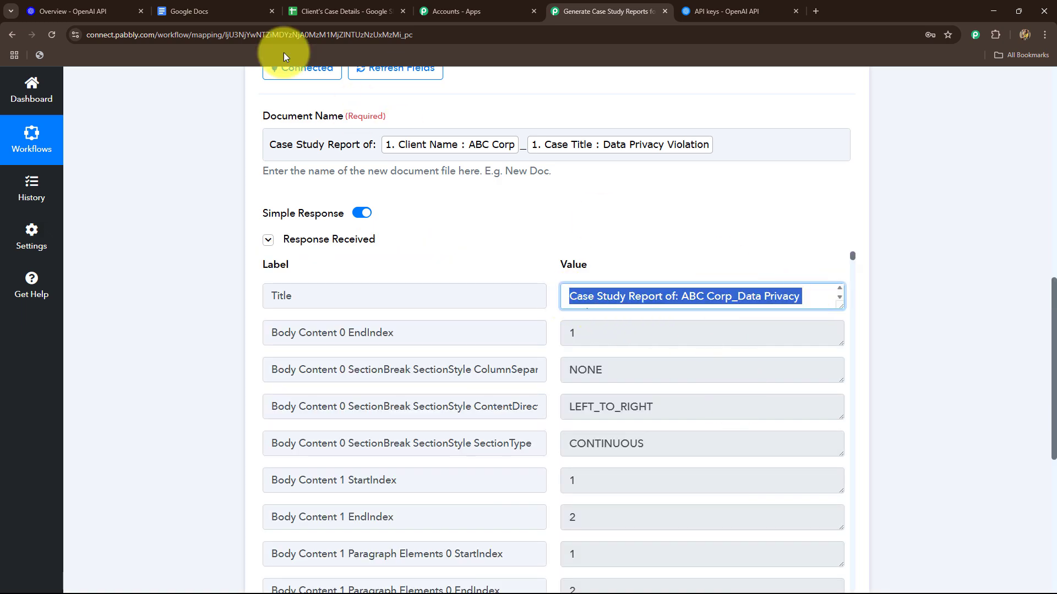
click(212, 11)
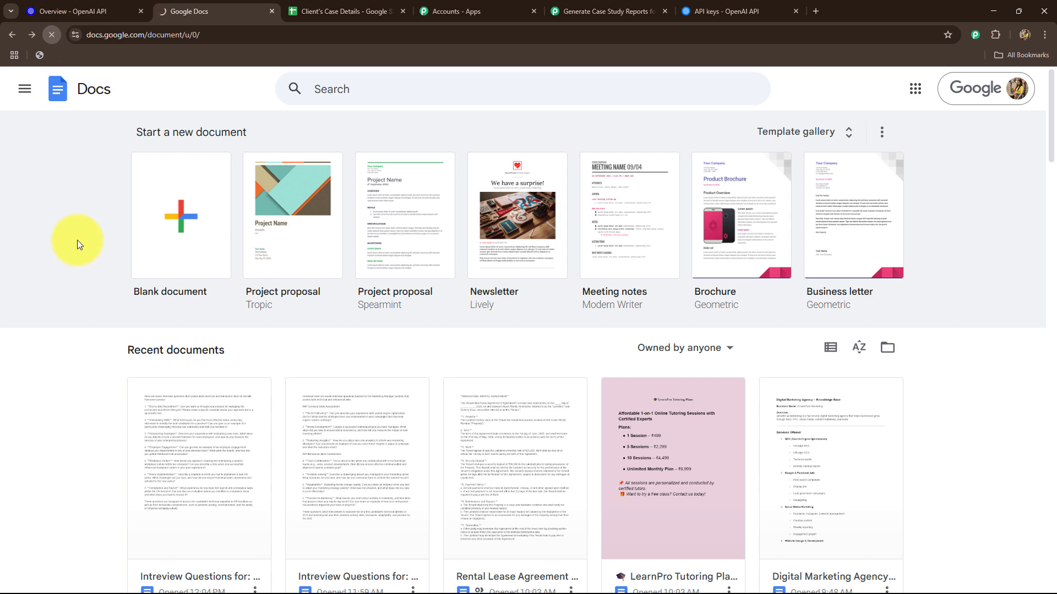
scroll(165, 270, down, 3)
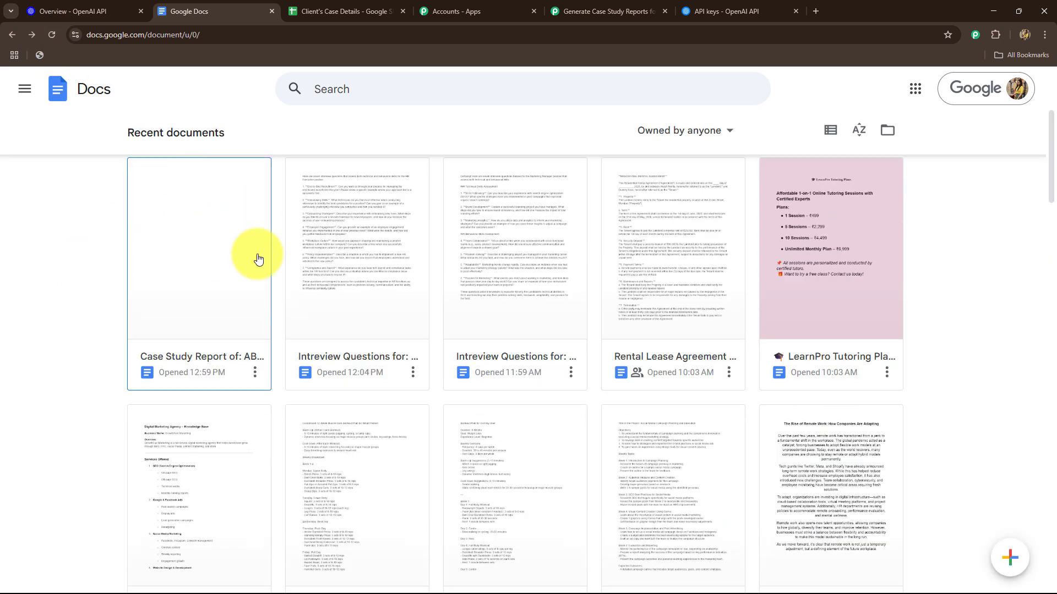
click(192, 286)
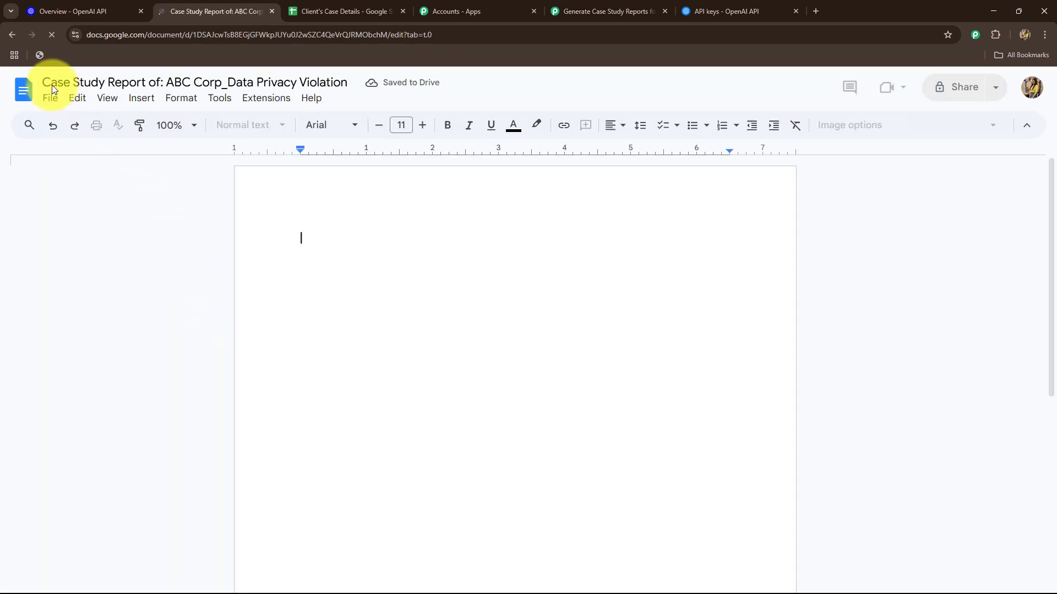
- Add and connect a Google Docs action after Create a Blank Document, using the Append a Paragraph to a Document event
click(584, 11)
scroll(228, 282, down, 7)
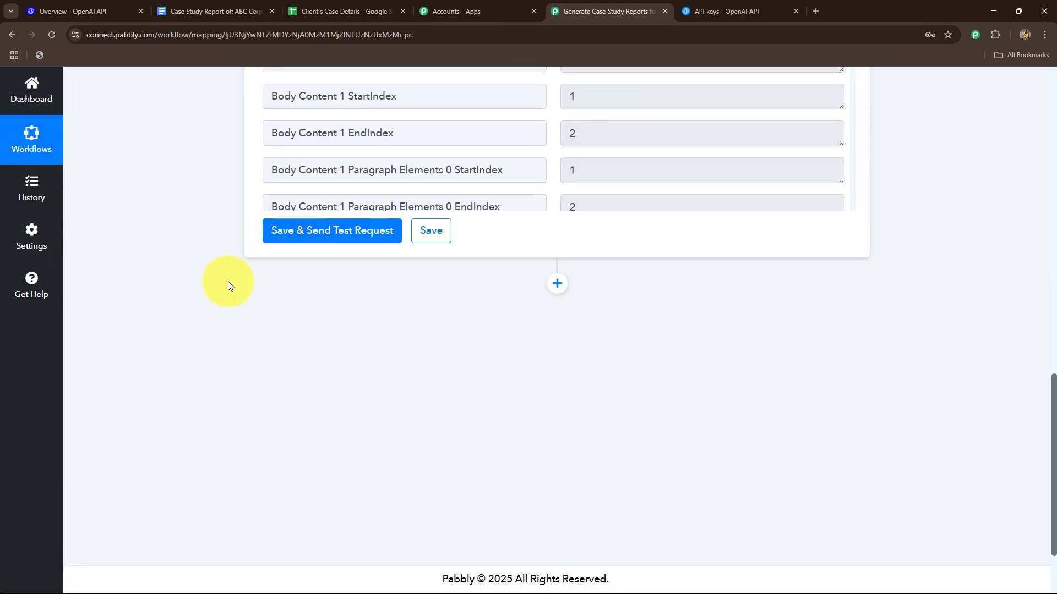
click(557, 285)
click(345, 306)
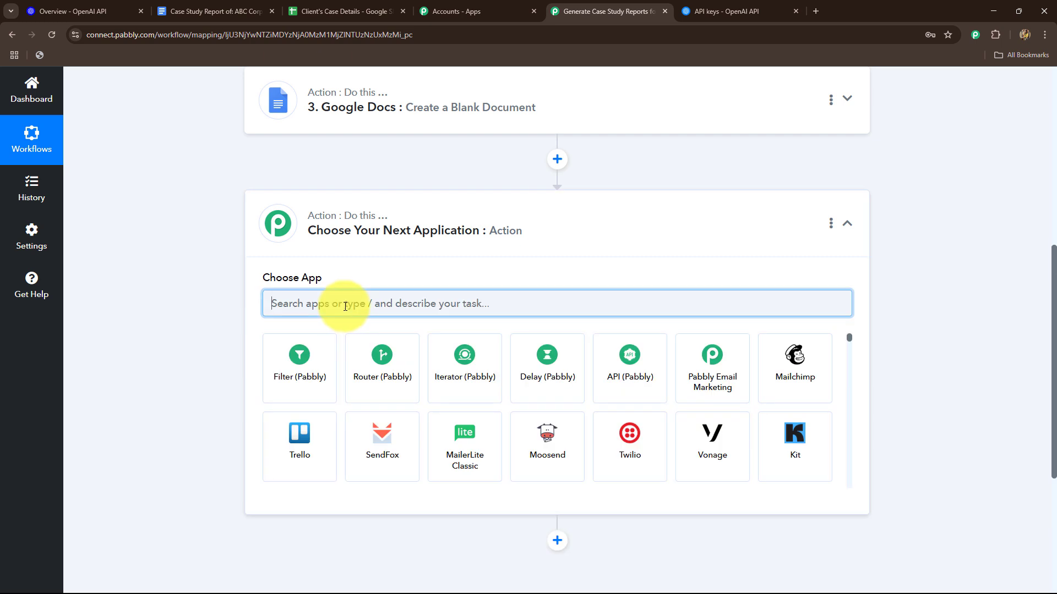
text(Goo)
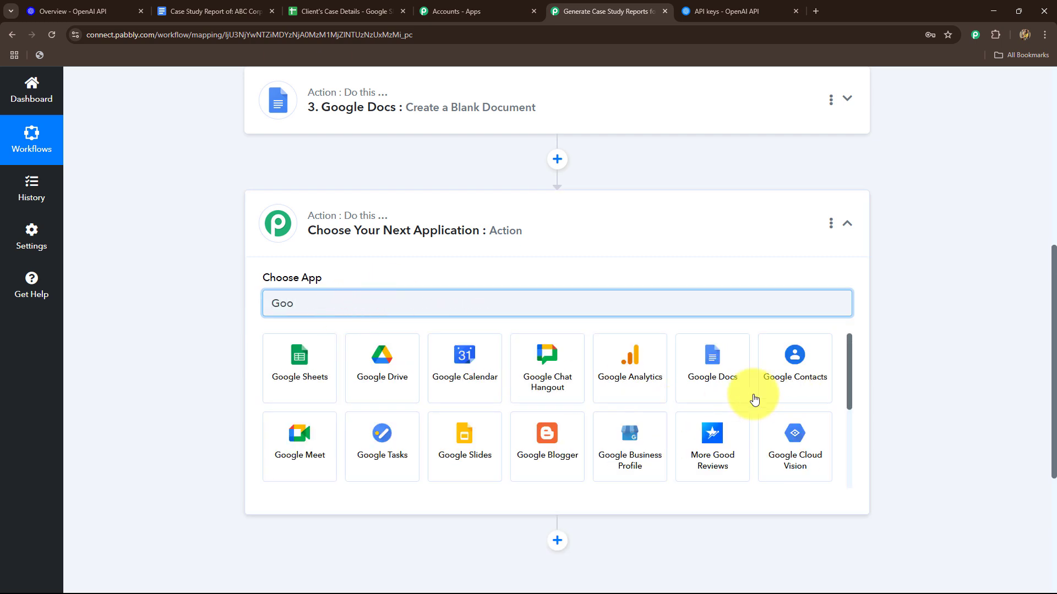
click(723, 380)
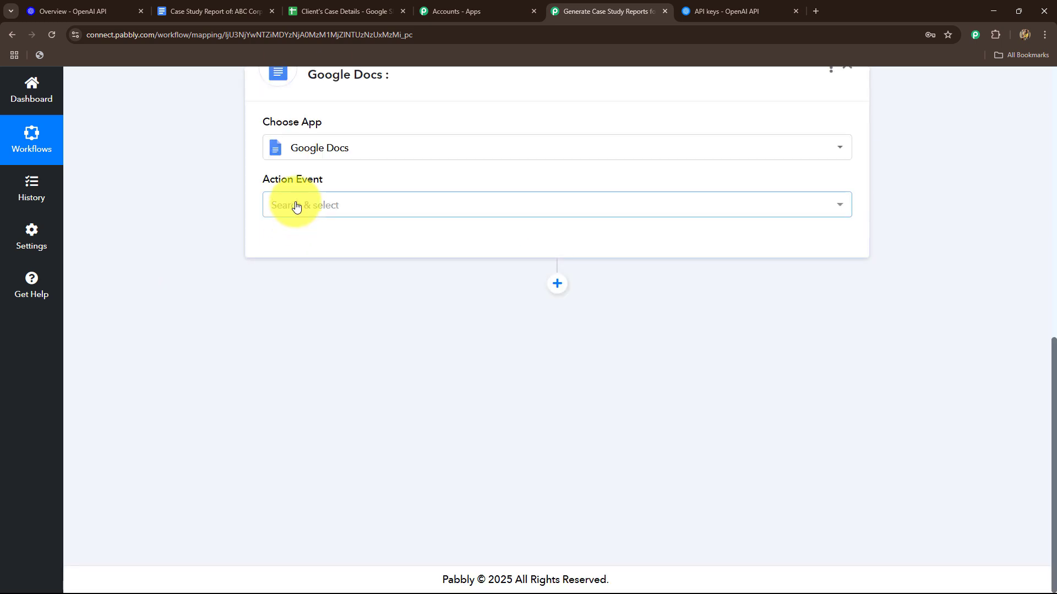
click(294, 205)
click(294, 290)
click(304, 247)
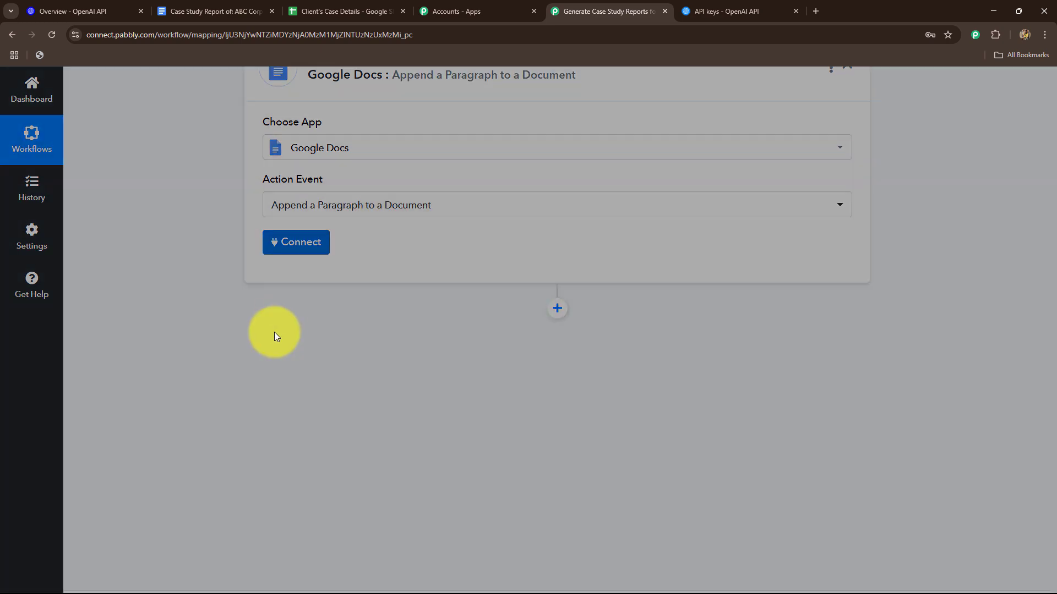
click(542, 568)
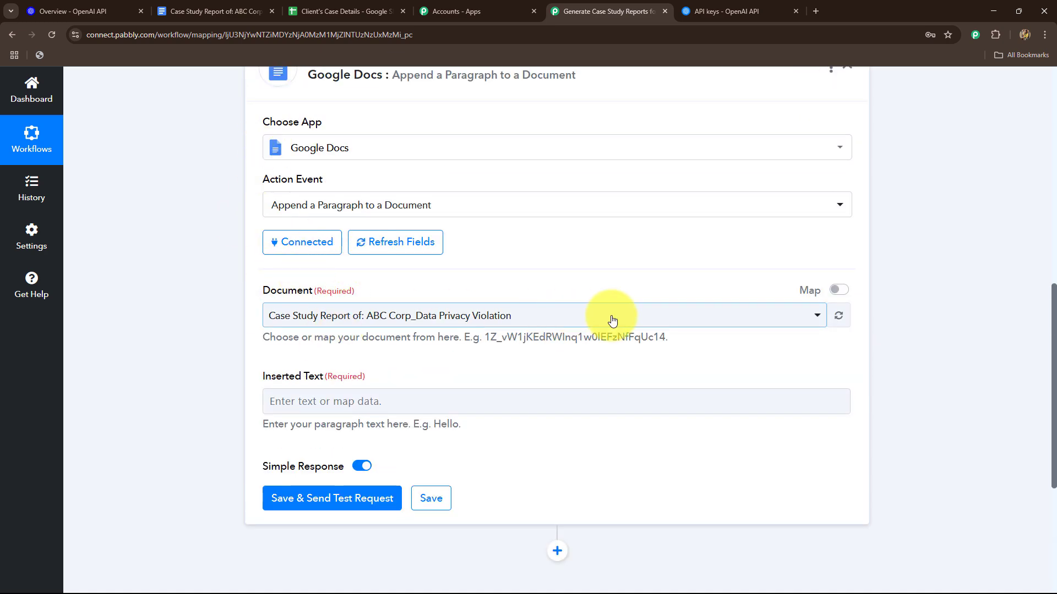
- Enable mapping for the Document field and replace the fixed document ID with DocumentId from the Create a Blank Document step
click(524, 318)
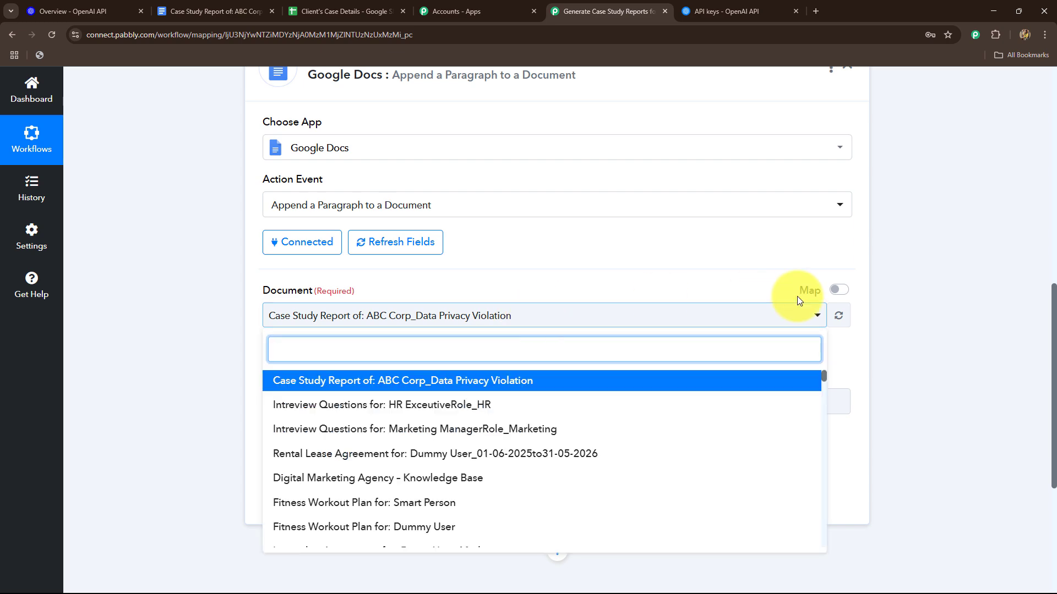
click(839, 290)
drag(616, 319, 249, 319)
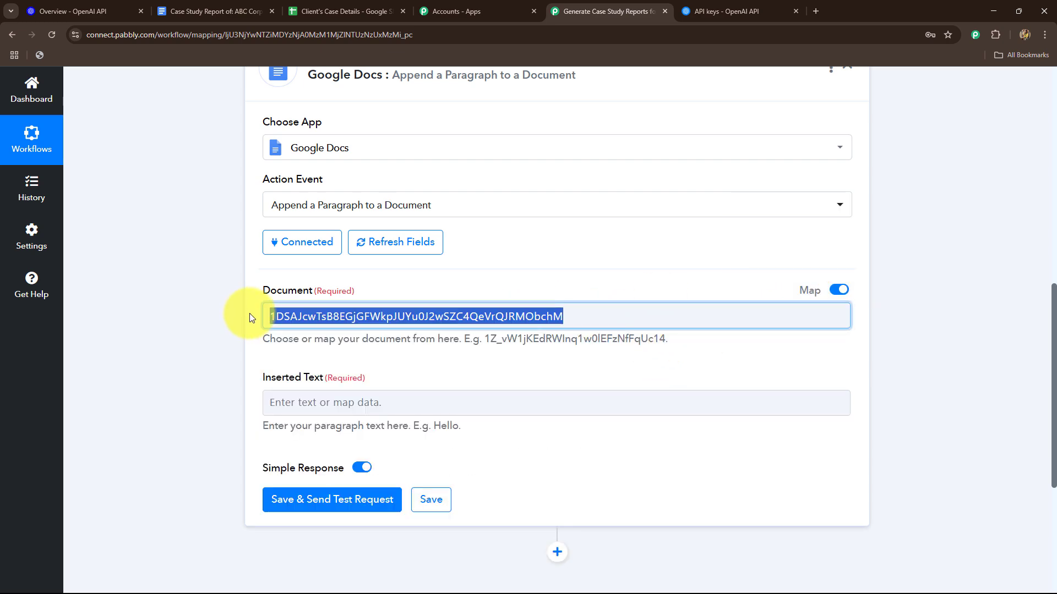
key(BackSpace)
scroll(187, 319, down, 4)
click(308, 99)
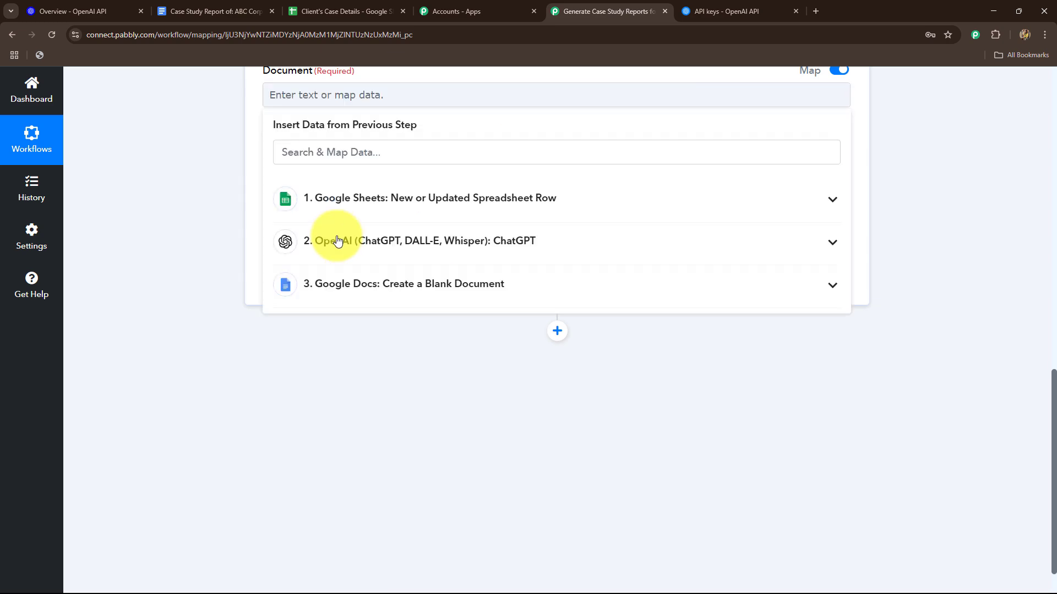
click(342, 282)
click(330, 152)
text(i)
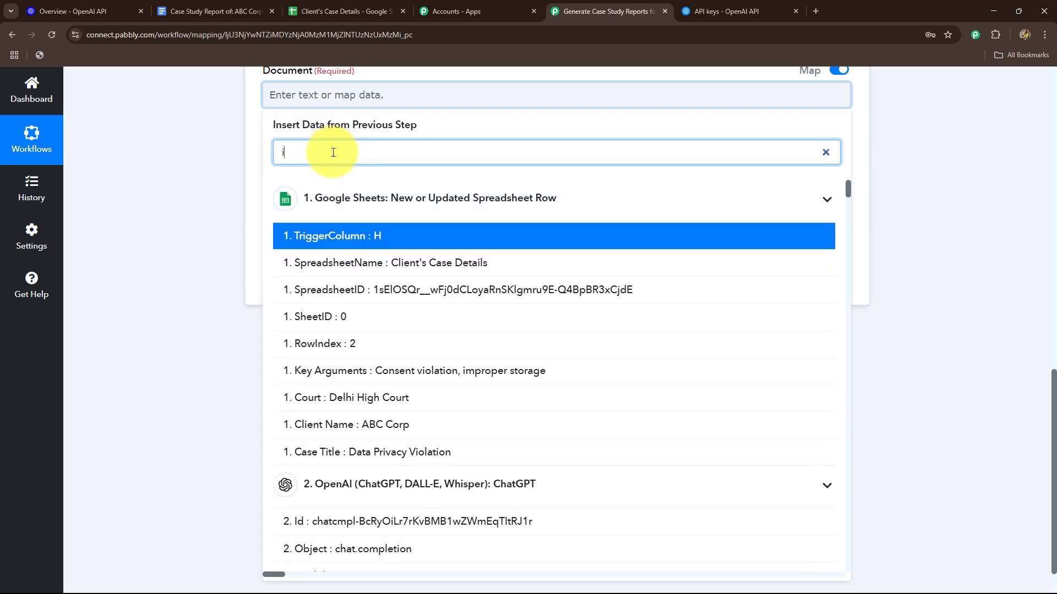
text(d)
scroll(396, 358, down, 10)
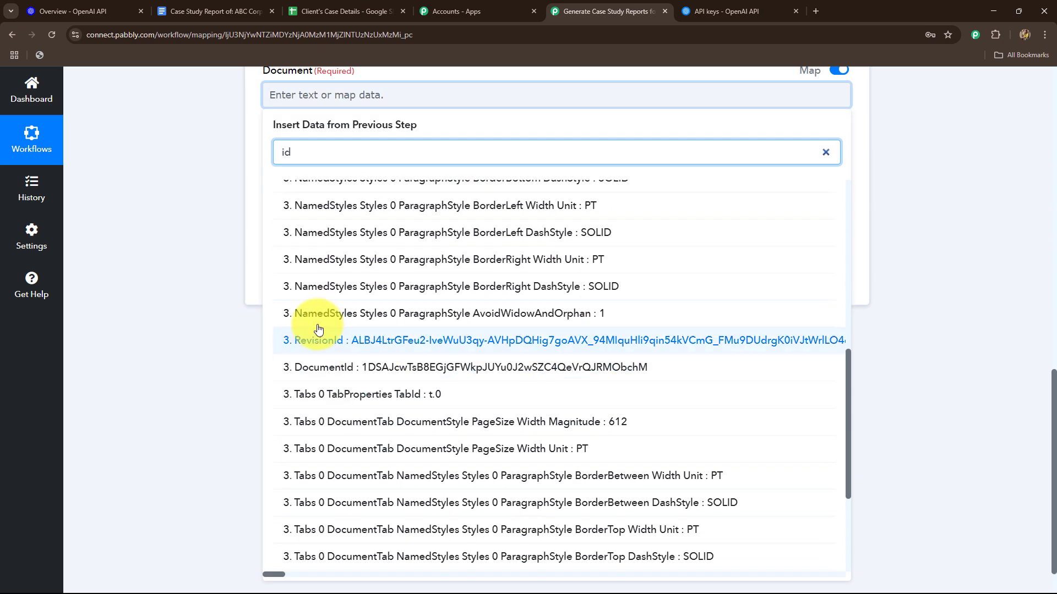
click(440, 368)
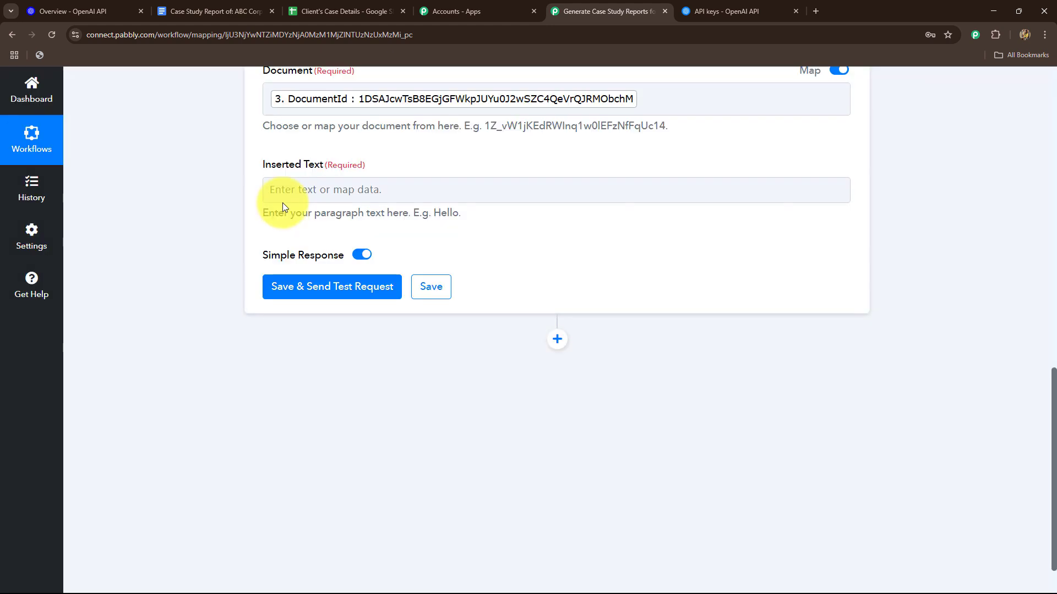
- Map the Inserted Text field to Choices 0 Message Content from the ChatGPT step
click(289, 194)
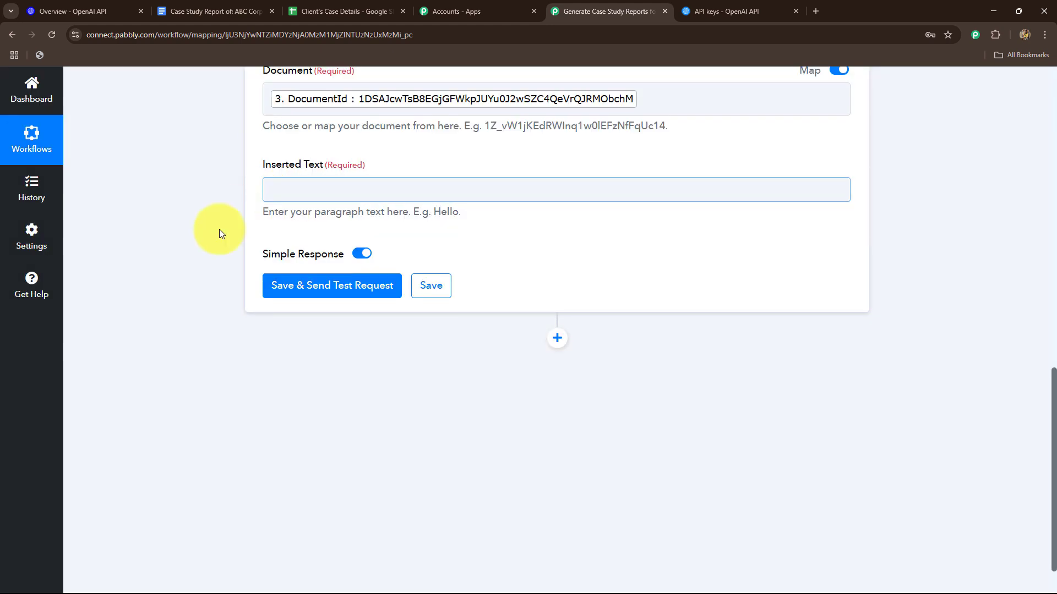
click(386, 279)
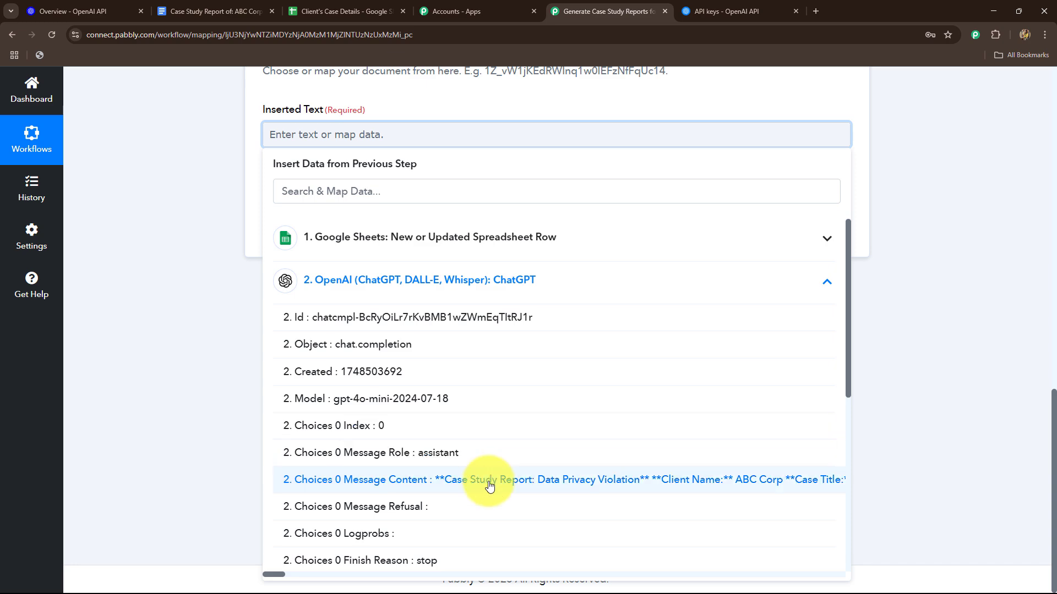
click(489, 480)
click(167, 322)
scroll(168, 323, down, 3)
scroll(228, 265, up, 1)
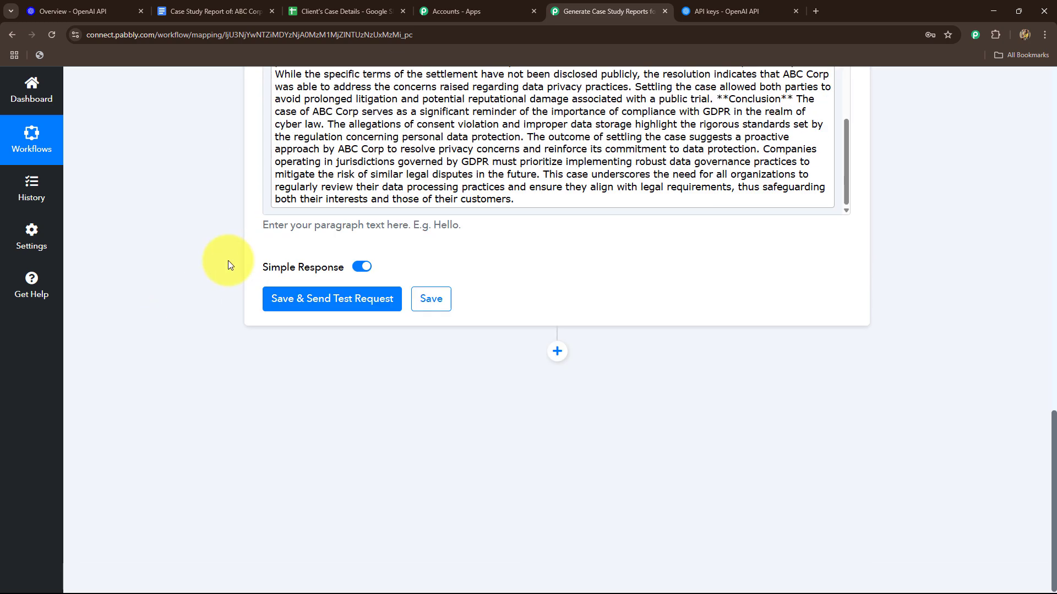
scroll(230, 265, up, 2)
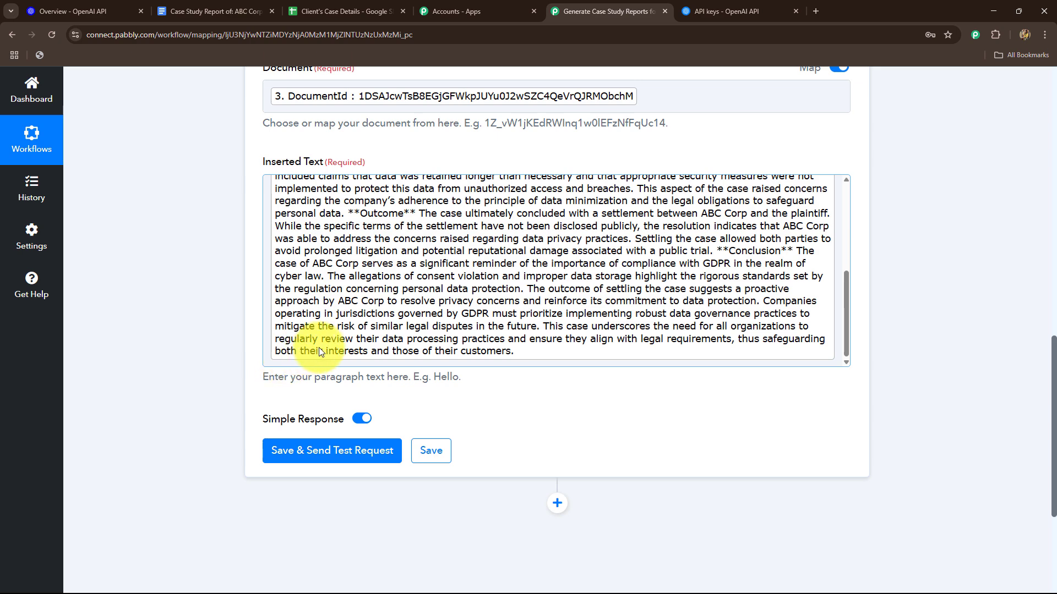
- Try to save and test the Append a Paragraph to a Document action, then refresh its fields
scroll(319, 350, down, 3)
click(332, 231)
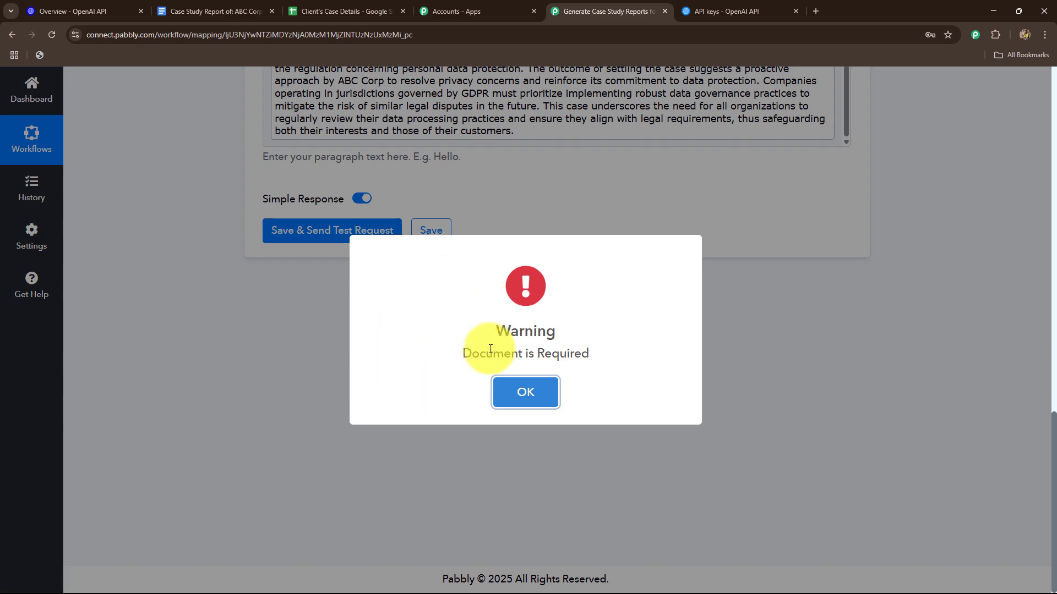
click(520, 398)
scroll(383, 429, up, 4)
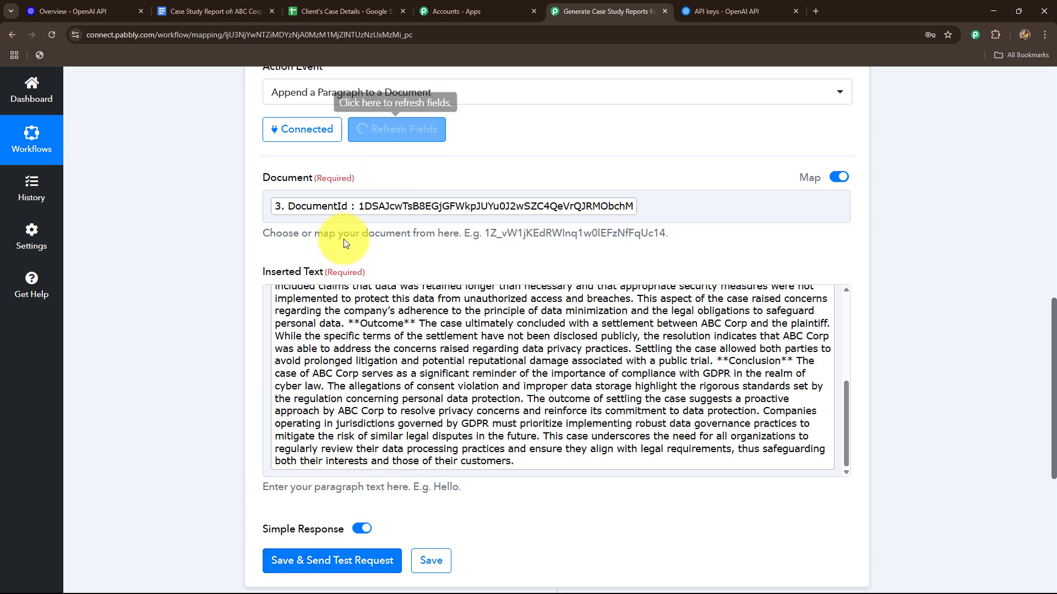
- Fill the emptied Document field again with the mapped DocumentId from step 3, Create a Blank Document
click(644, 201)
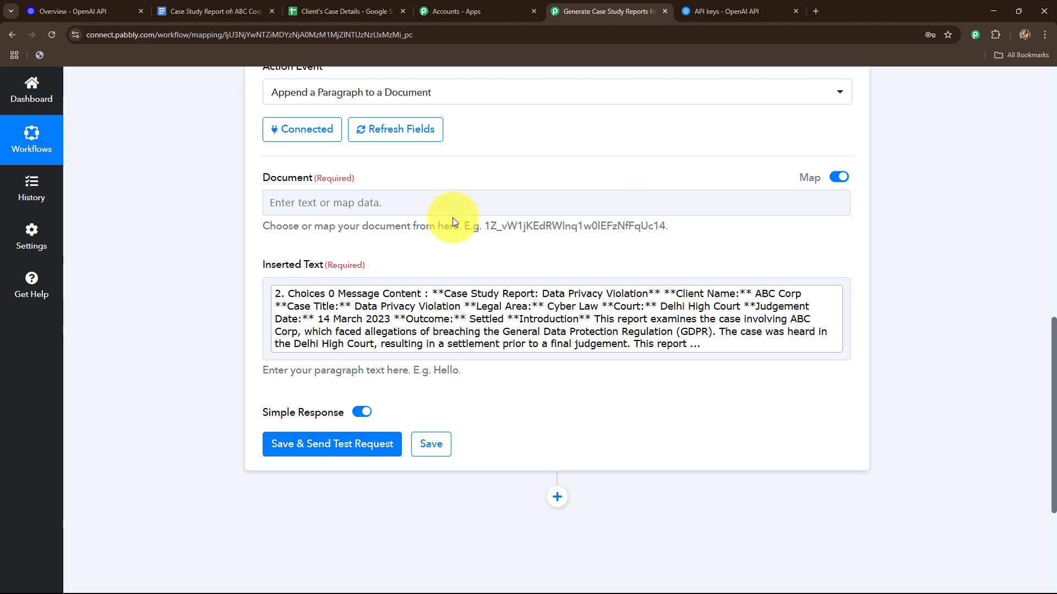
click(433, 210)
click(339, 280)
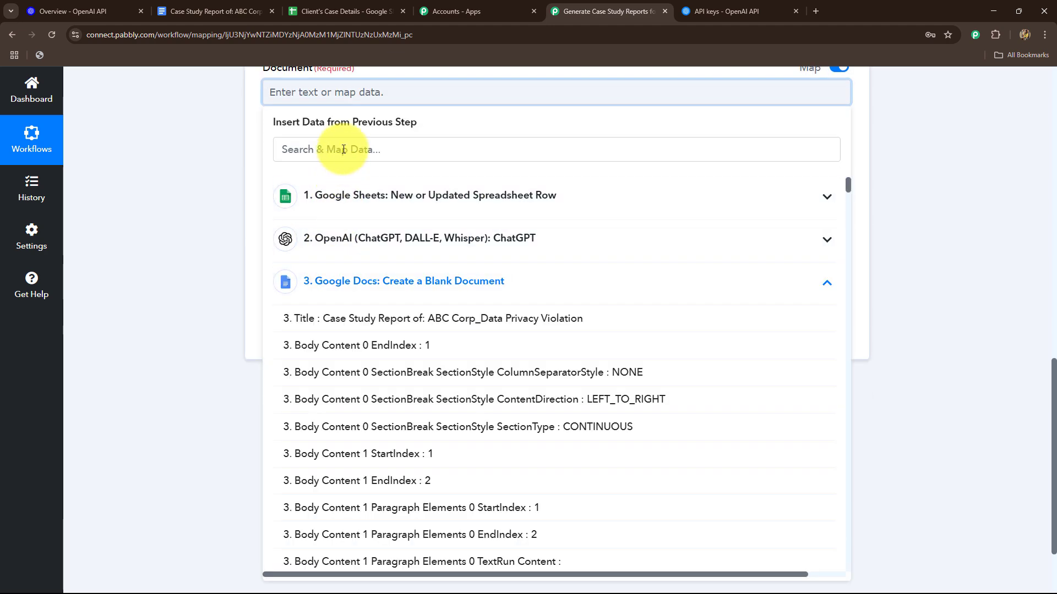
click(292, 147)
text(id)
scroll(566, 431, down, 5)
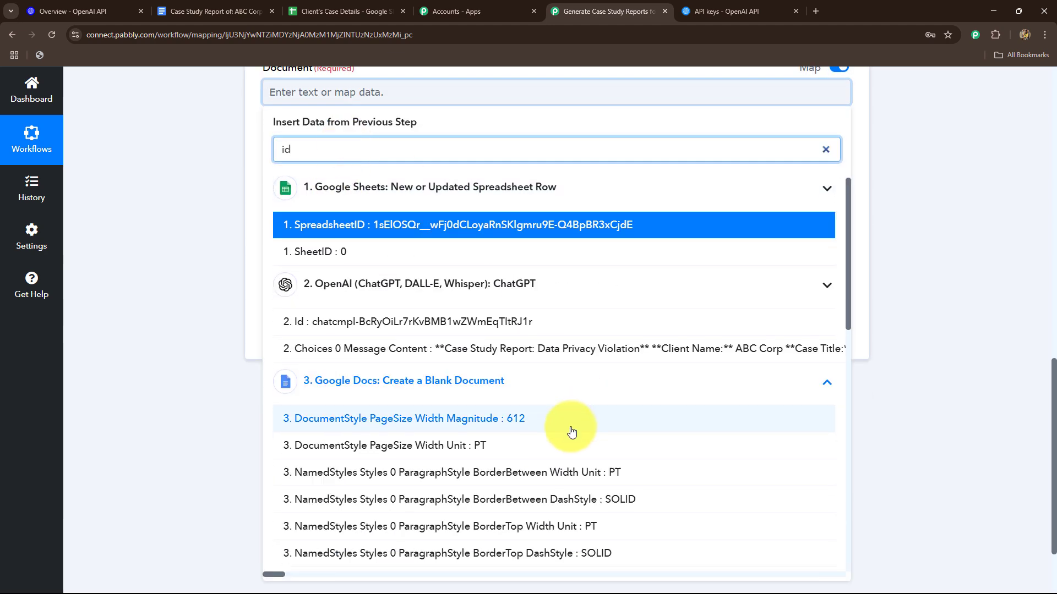
click(352, 363)
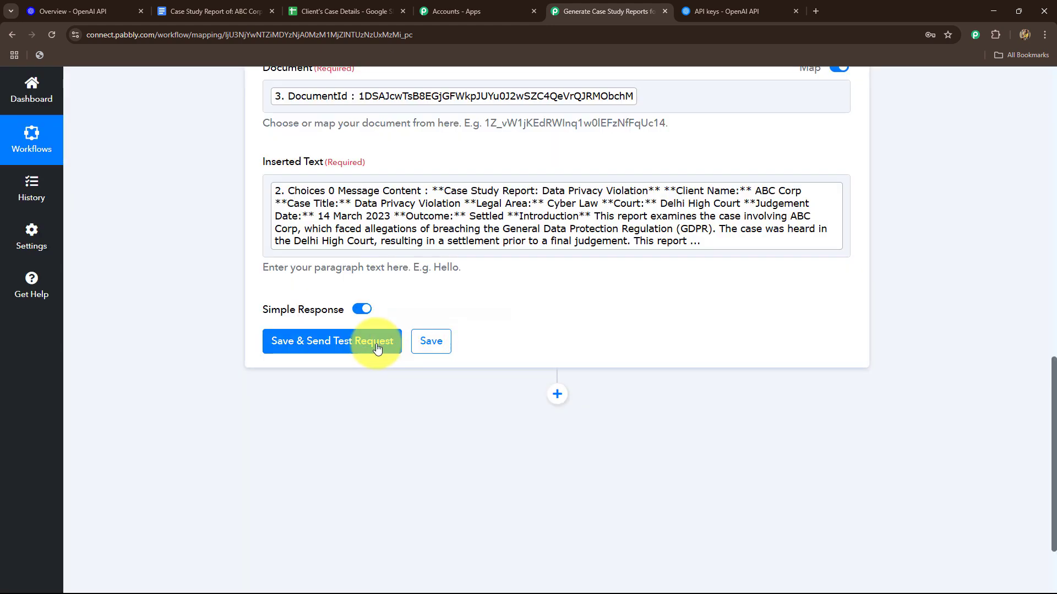
- Save and test the append action, then check the inserted case study text in the Google Docs document
click(377, 346)
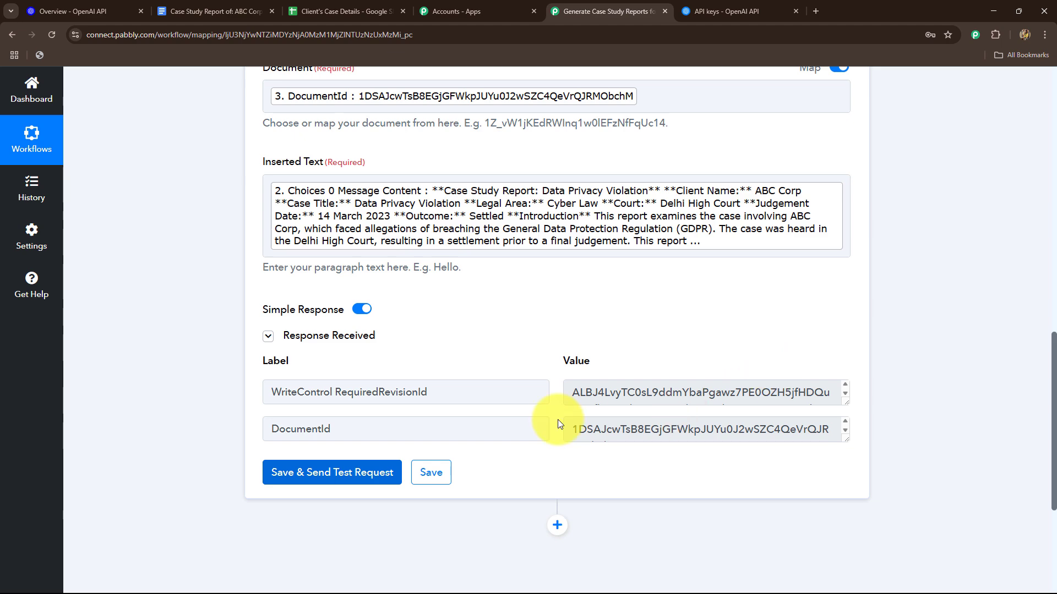
click(203, 9)
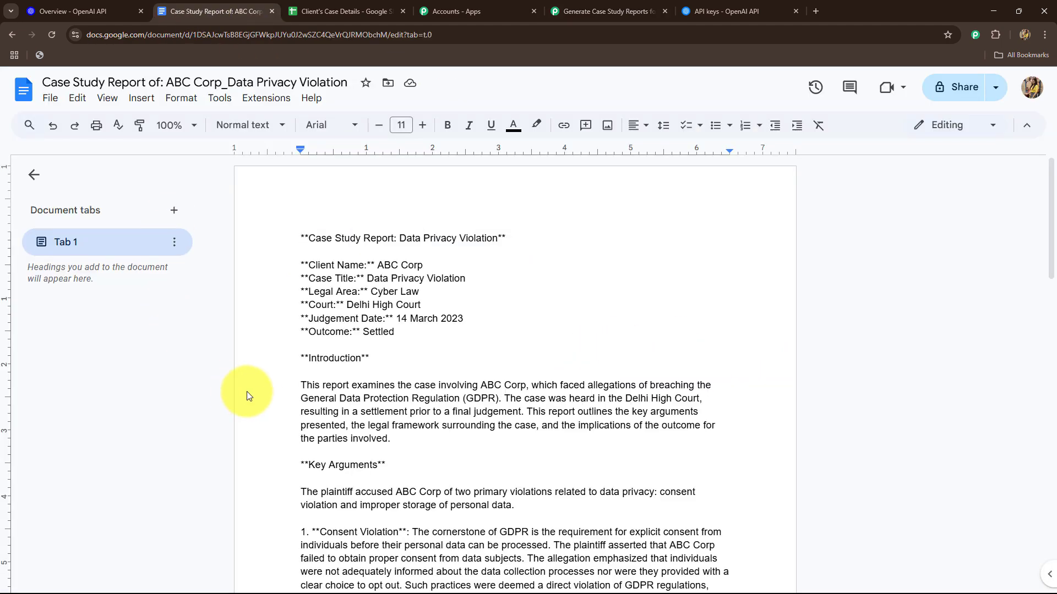
scroll(259, 402, down, 20)
scroll(261, 403, up, 20)
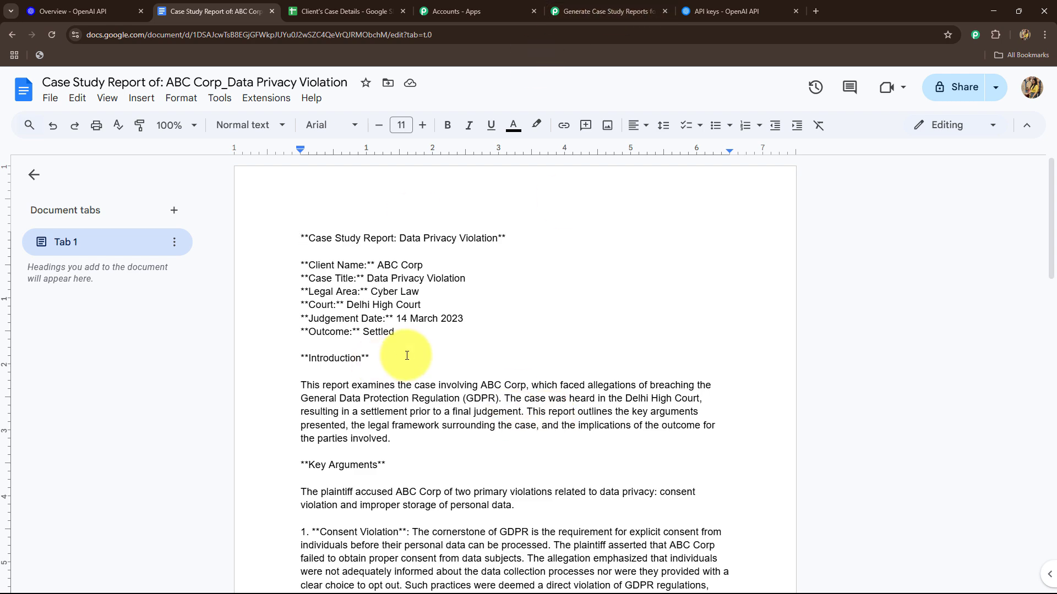
scroll(410, 352, down, 6)
scroll(410, 355, up, 10)
- Return to the Pabbly Connect workflow and collapse the Append a Paragraph to a Document step
click(591, 14)
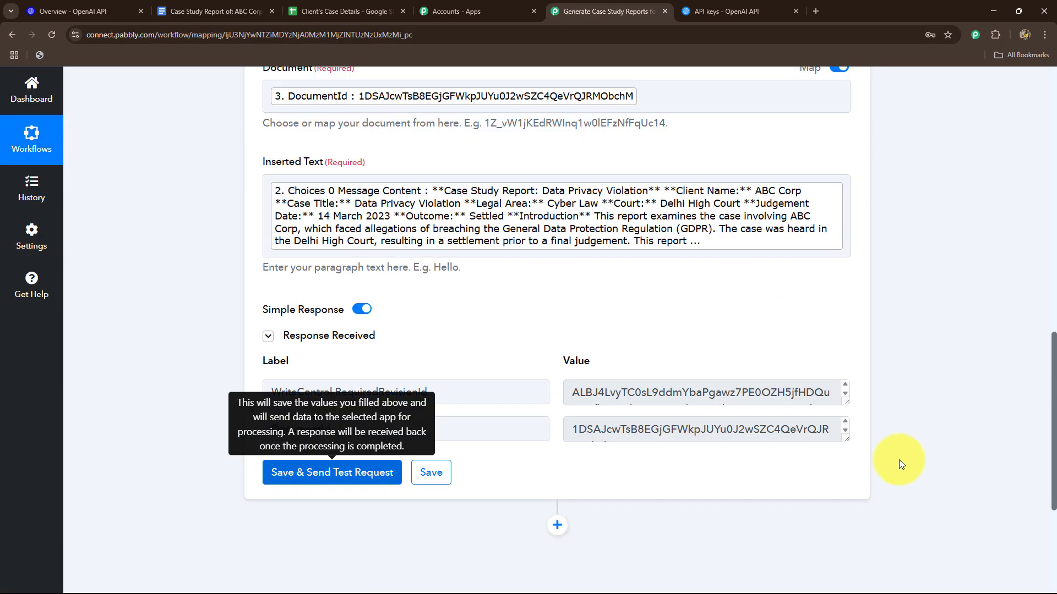
scroll(899, 463, up, 8)
scroll(899, 460, up, 6)
scroll(899, 460, down, 6)
click(847, 287)
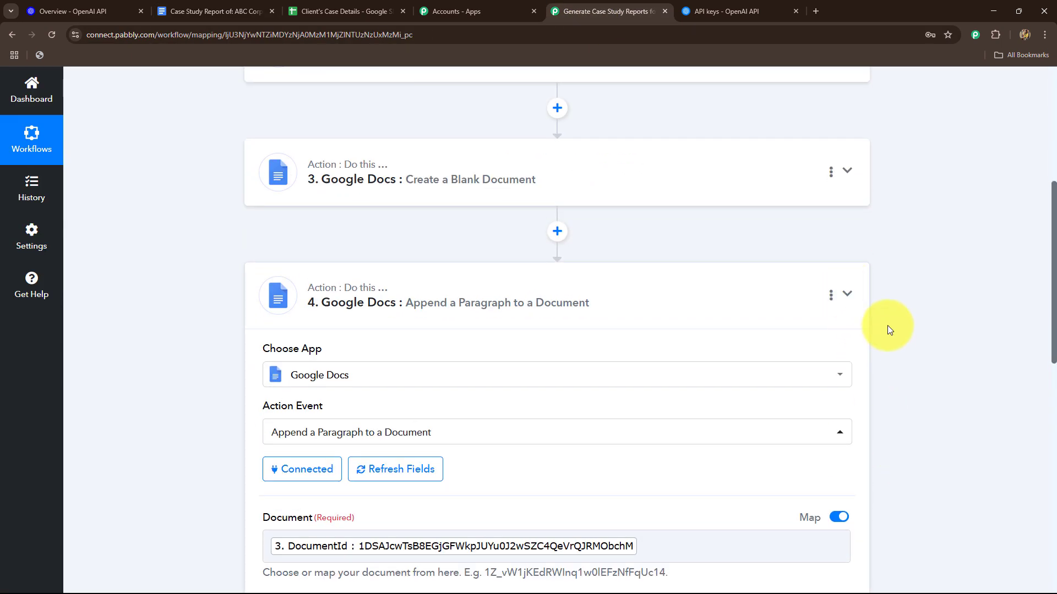
- Review the workflow sequence from the Google Sheets trigger to the Google Docs actions, and glance at the Client's Case Details sheet
scroll(889, 329, up, 6)
scroll(892, 335, up, 1)
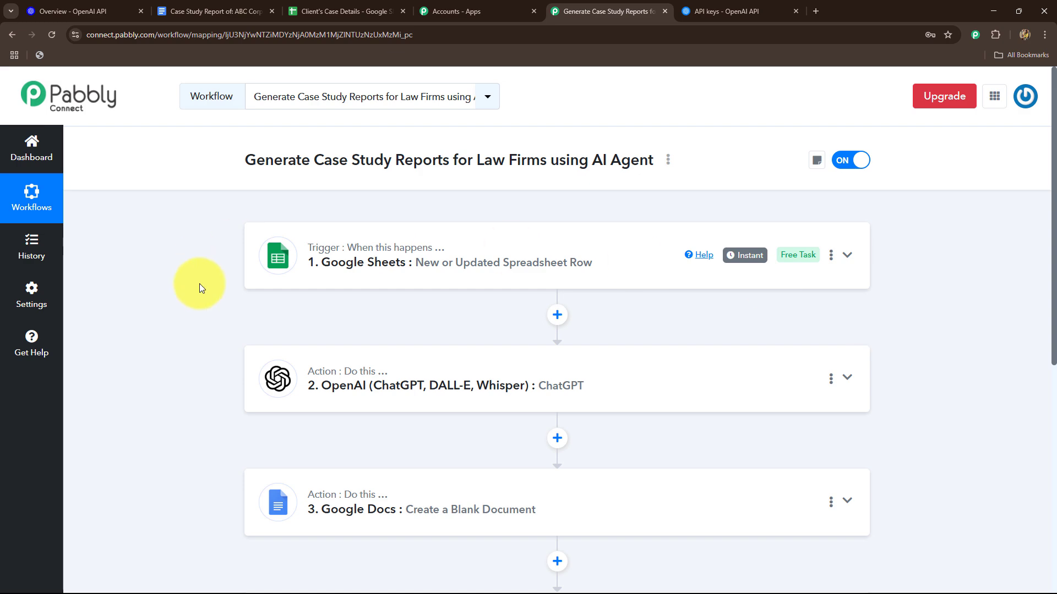
scroll(205, 314, down, 2)
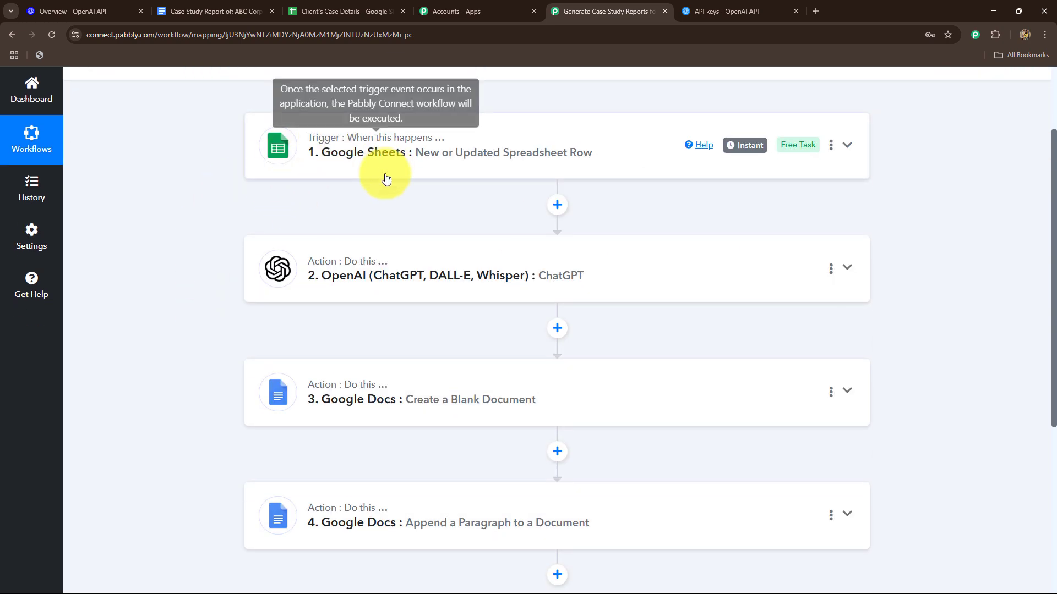
scroll(312, 390, down, 1)
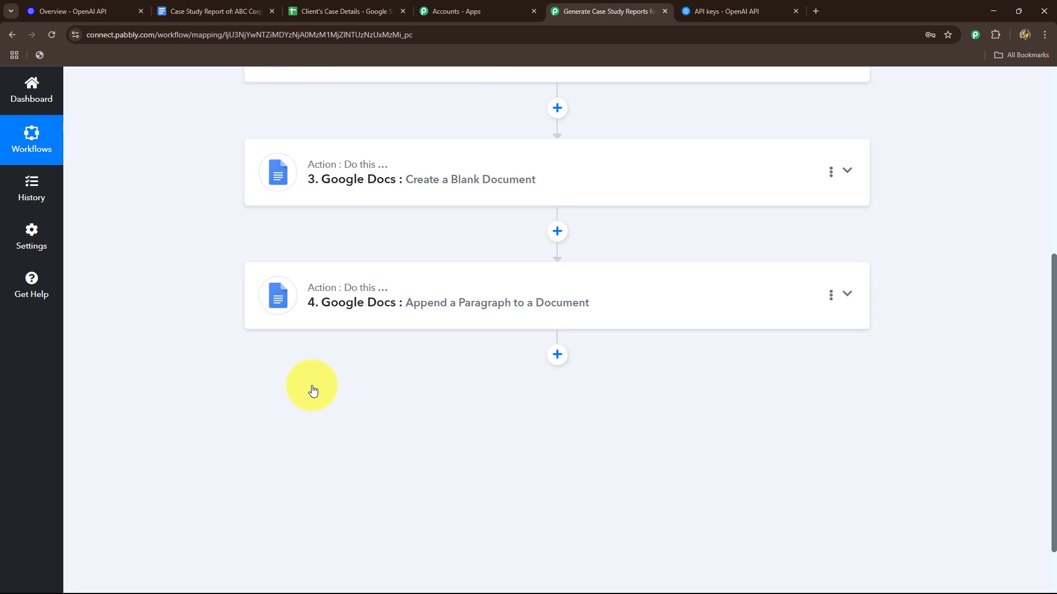
scroll(313, 390, up, 5)
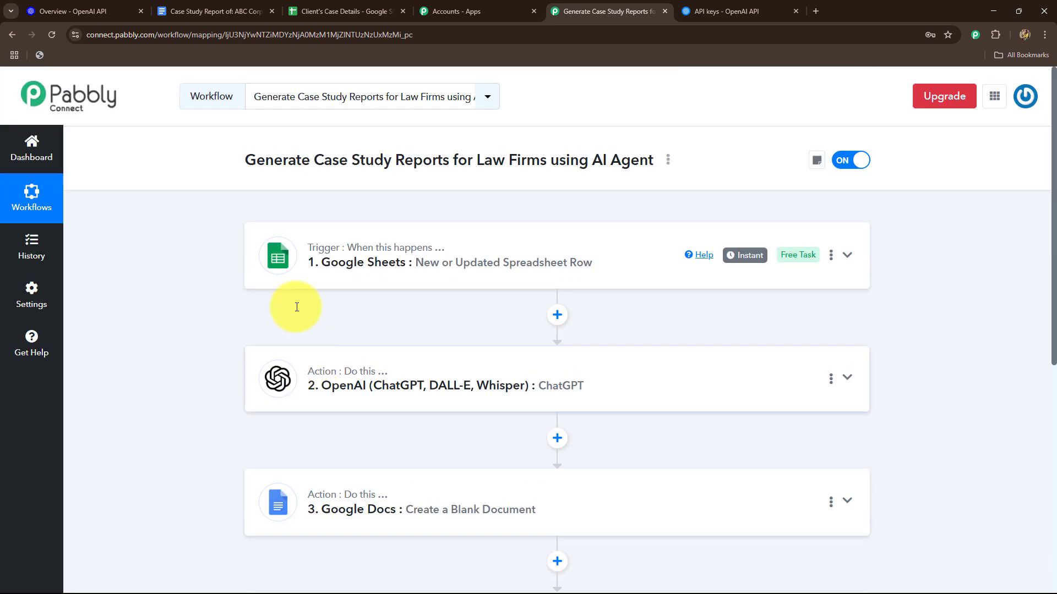
click(353, 11)
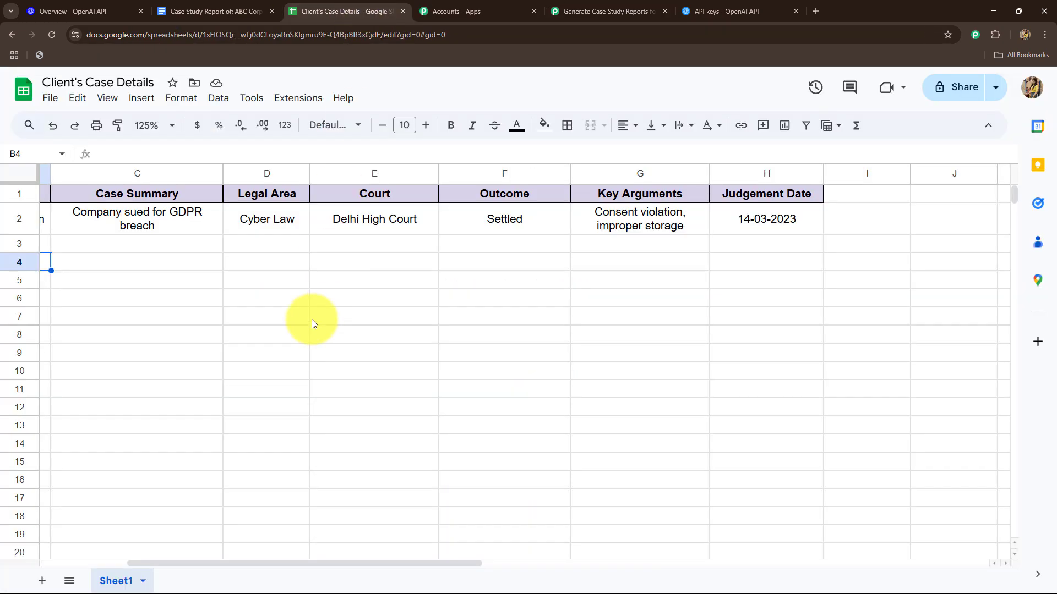
click(572, 11)
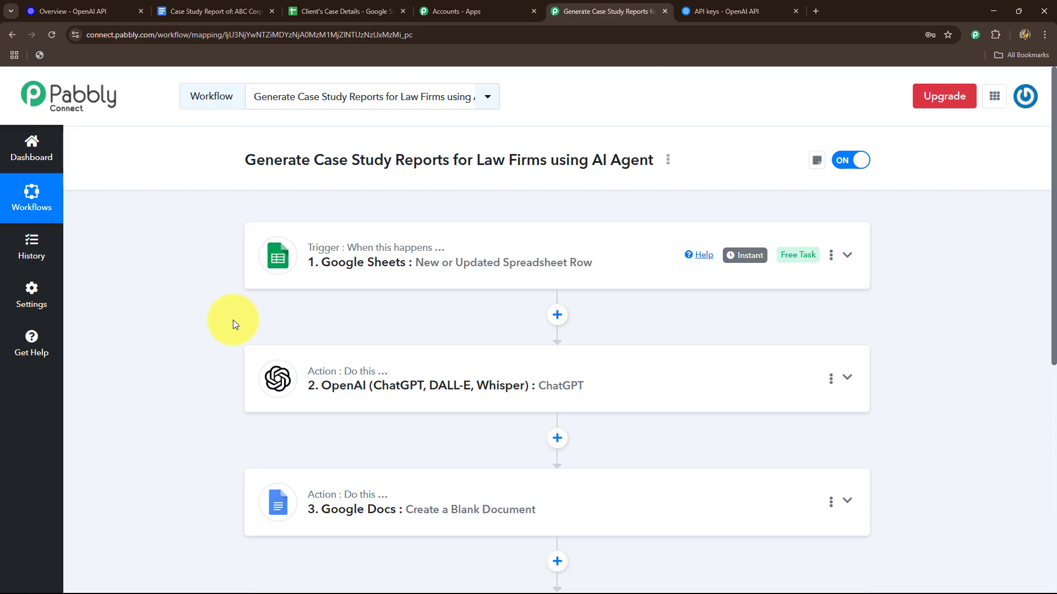
scroll(233, 319, down, 4)
scroll(304, 344, up, 4)
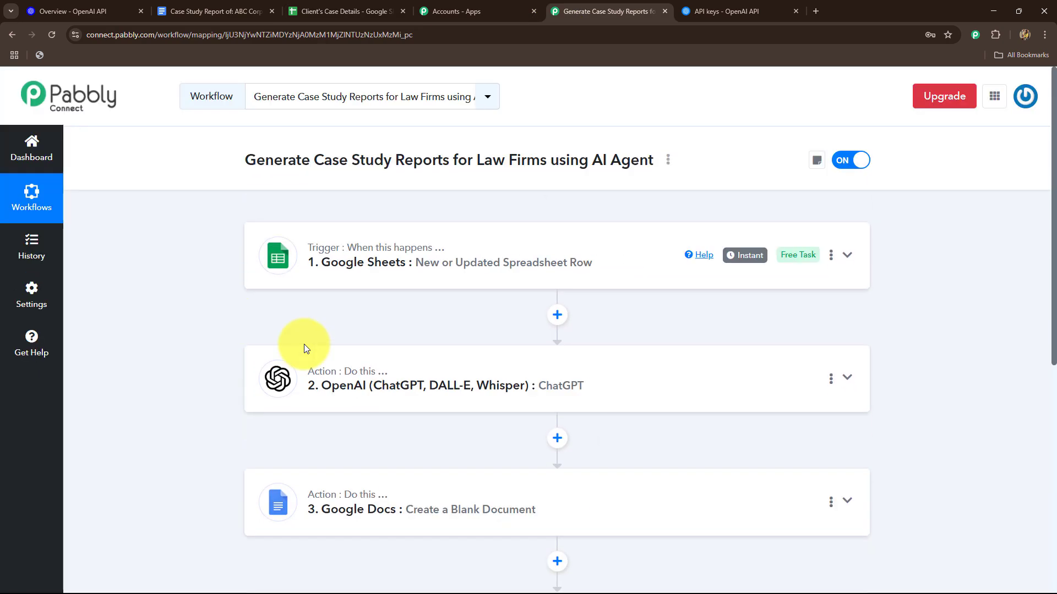
- Use the Pabbly Connect Webhooks extension in the Client's Case Details spreadsheet, then return to the Pabbly Connect workflow
click(323, 11)
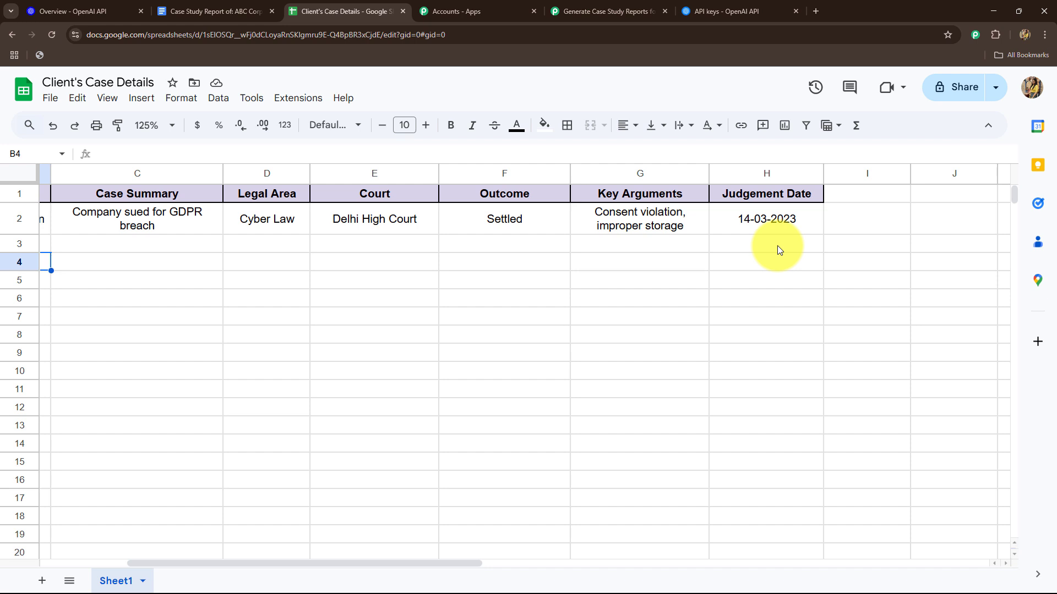
click(311, 98)
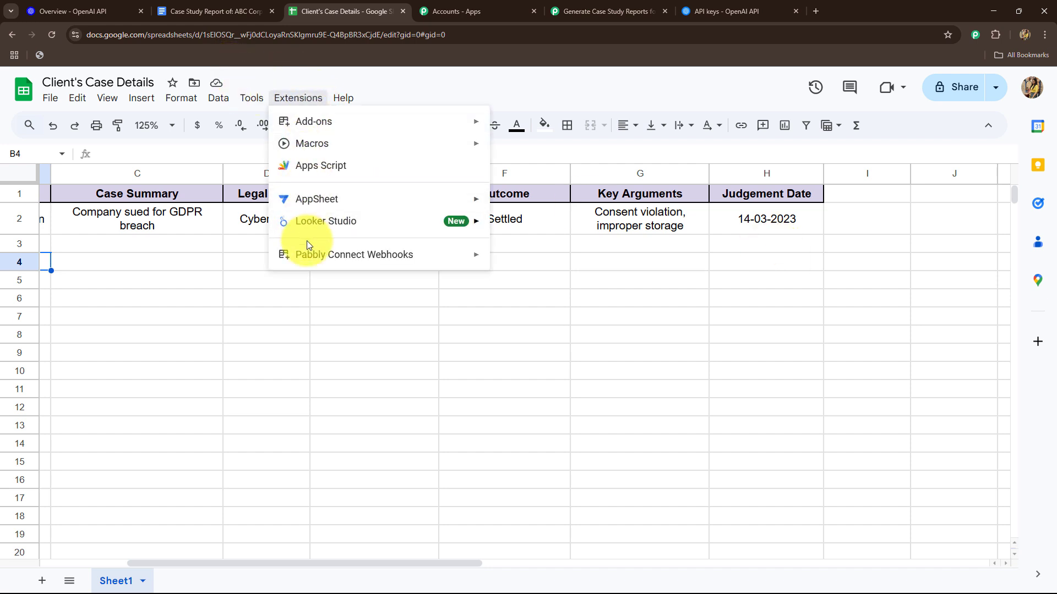
mouse_move(307, 245)
click(522, 289)
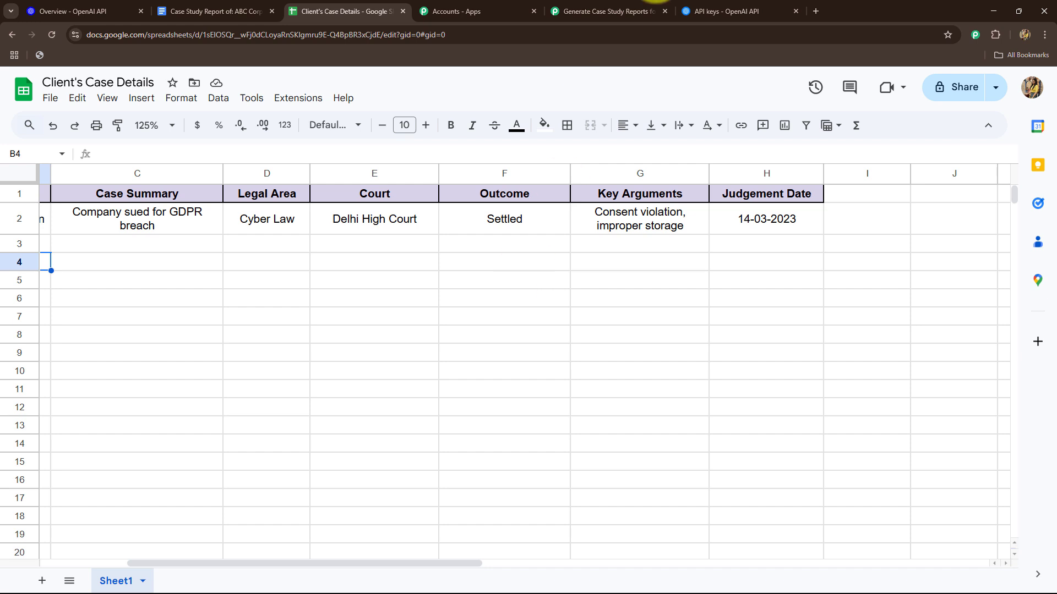
click(608, 11)
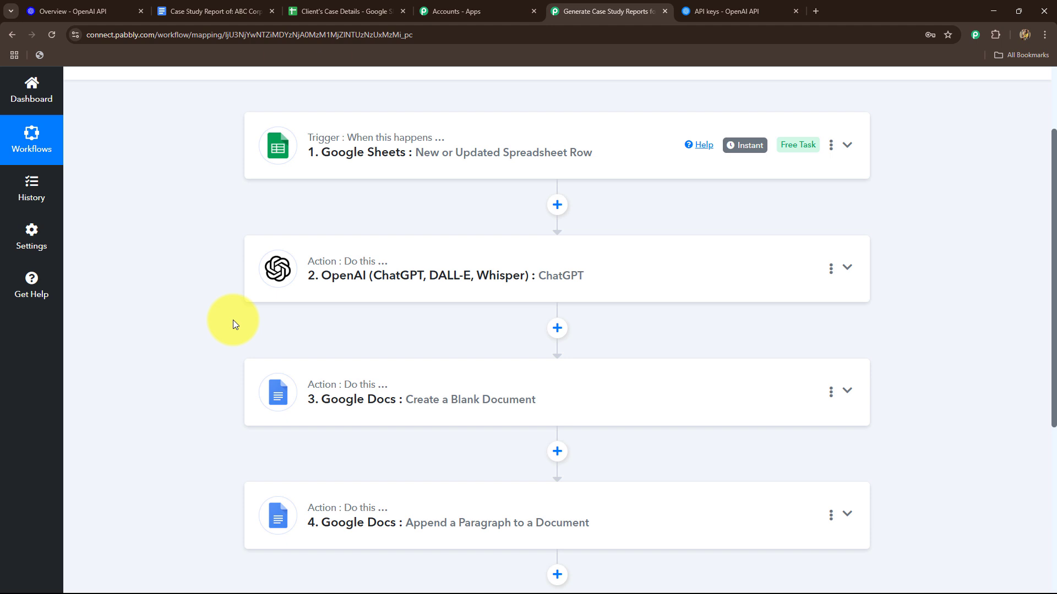